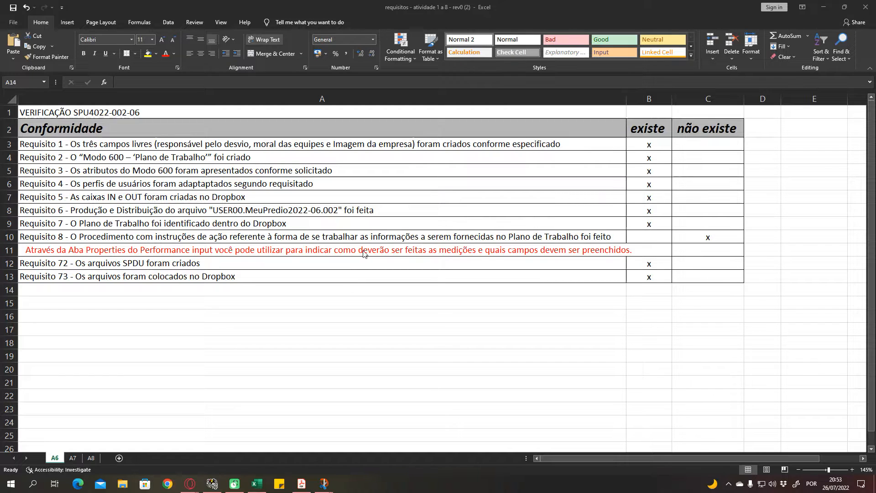
- Review the Requisito 8 row on sheet A6, its existe and não existe cells, and the red note beneath it
click(266, 282)
click(167, 261)
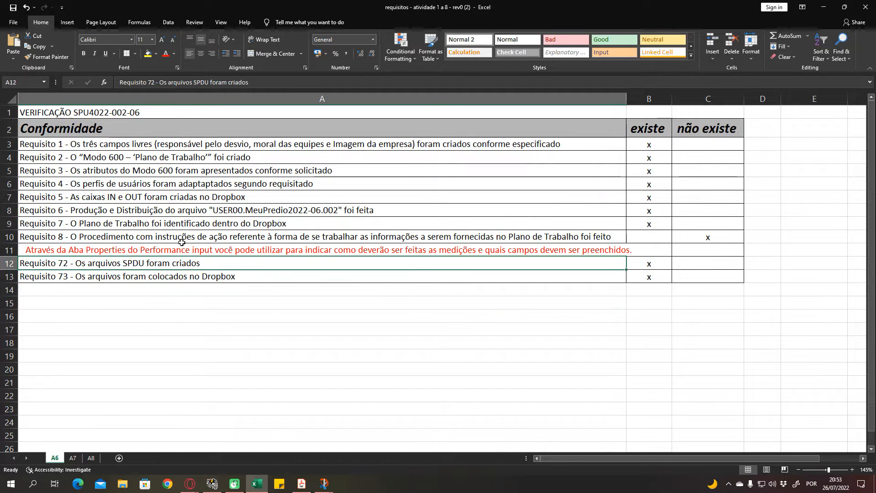
click(183, 238)
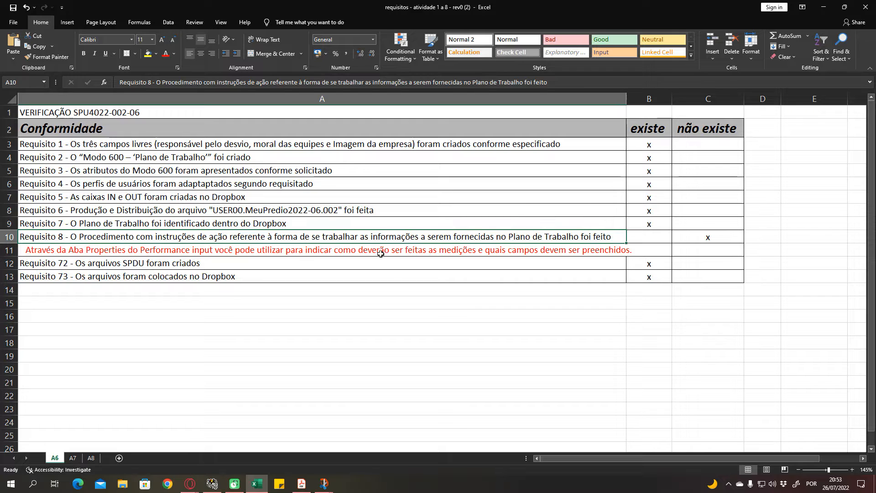
click(388, 265)
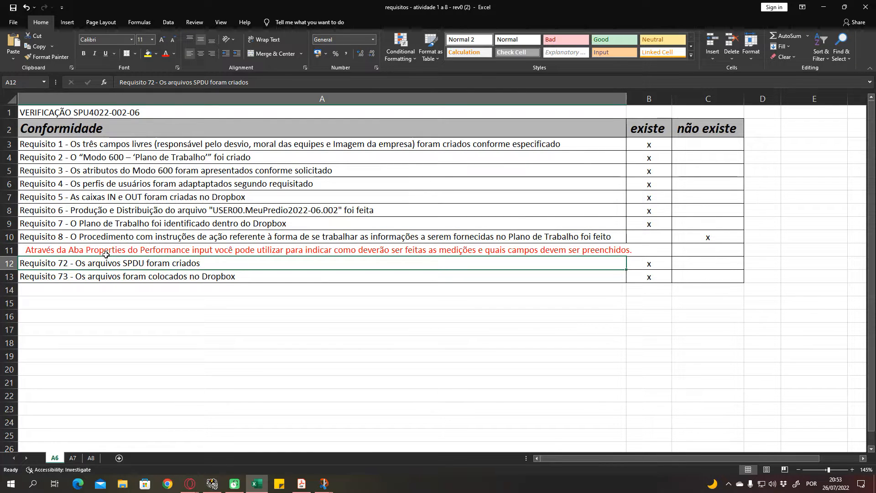
click(135, 252)
click(296, 238)
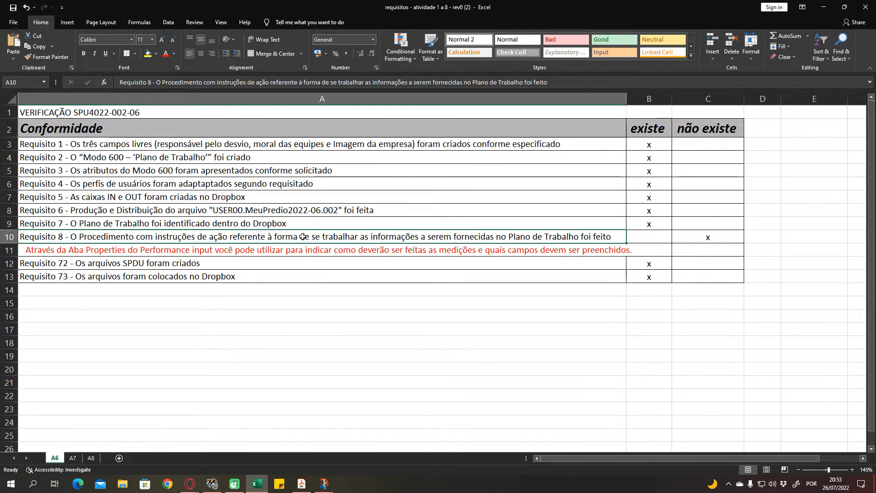
click(635, 238)
key(Right)
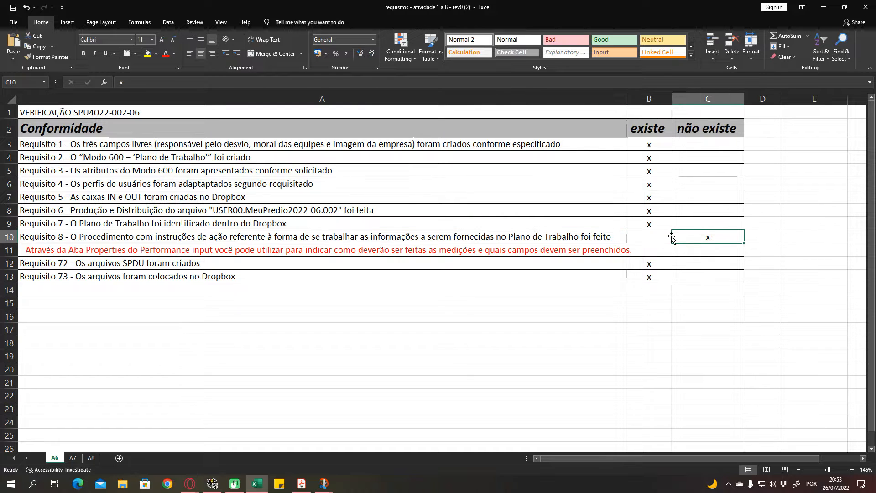
click(660, 236)
click(606, 237)
click(655, 237)
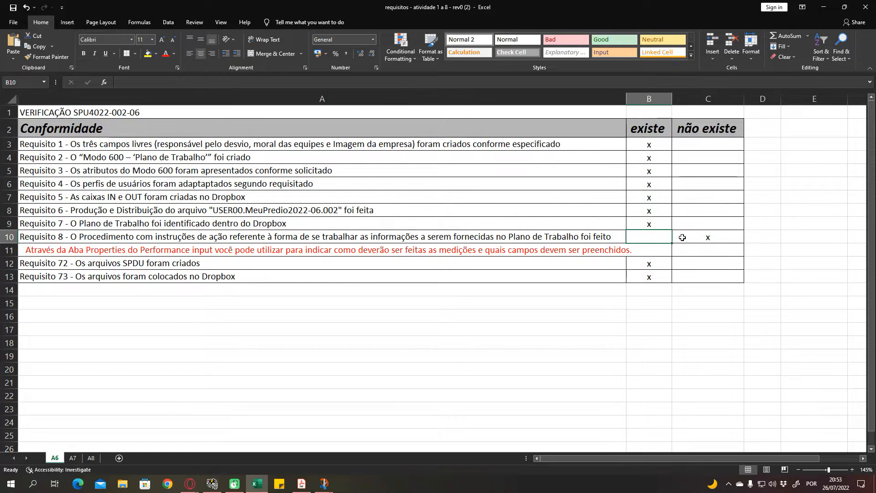
click(684, 238)
click(660, 238)
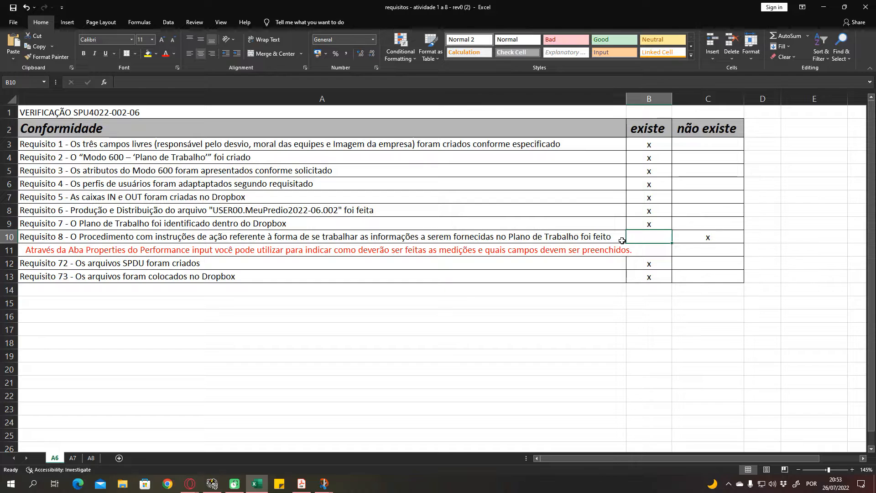
click(607, 239)
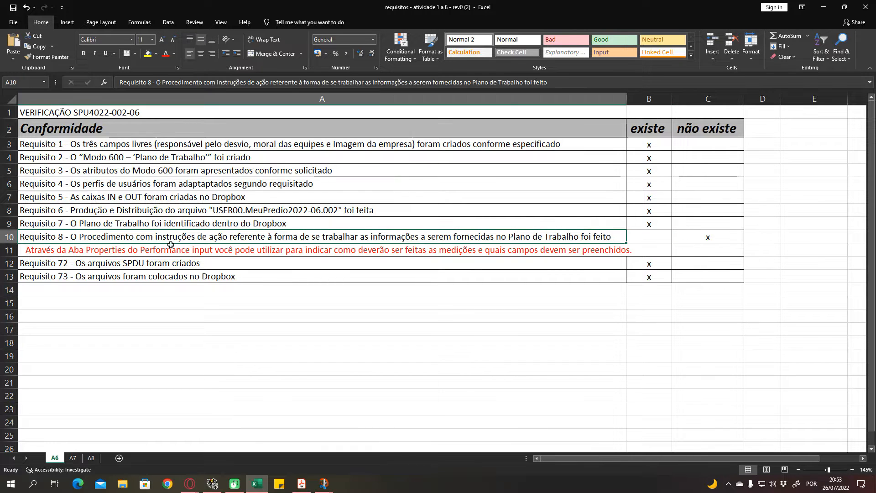
key(Down)
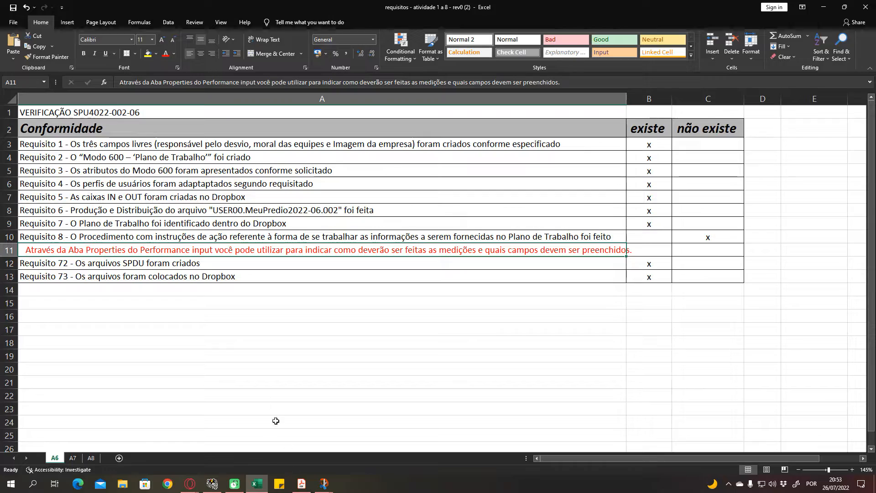
- Switch to the Caderno de Estudos PDF in Adobe Acrobat and find the page 84 passage about the procedure for filling in the data
click(301, 483)
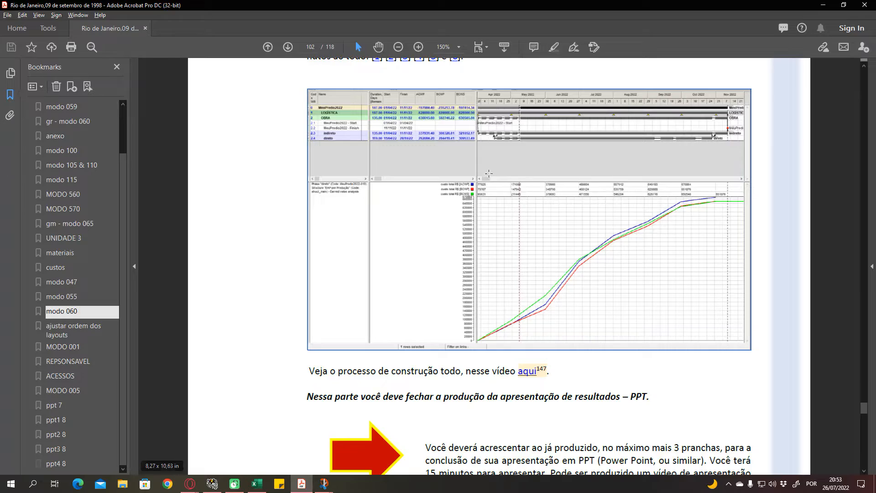
scroll(477, 172, up, 15)
scroll(477, 172, up, 20)
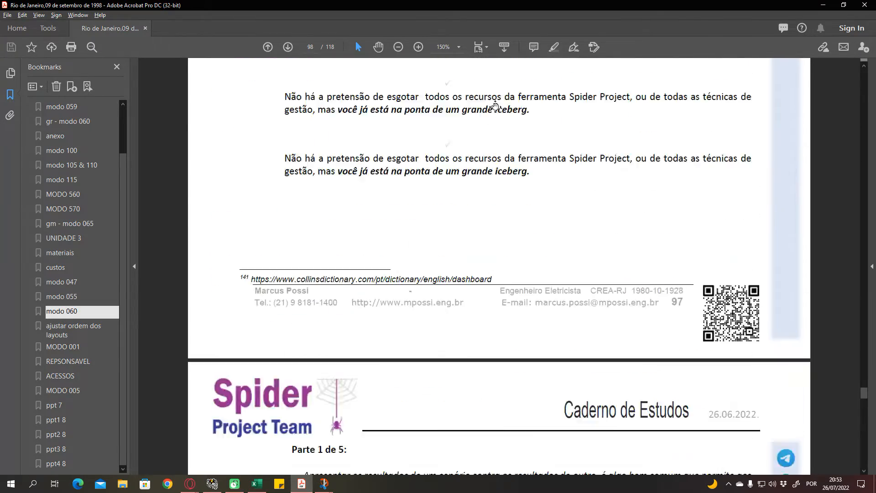
scroll(490, 89, up, 20)
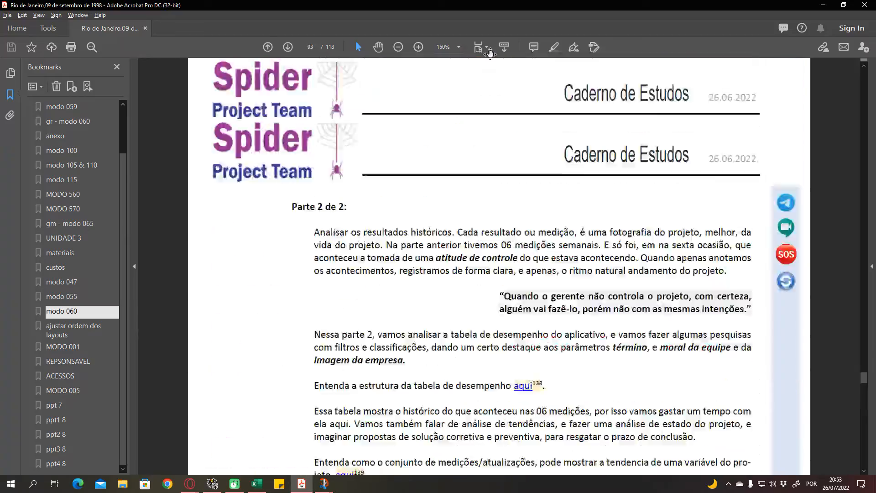
scroll(490, 53, up, 20)
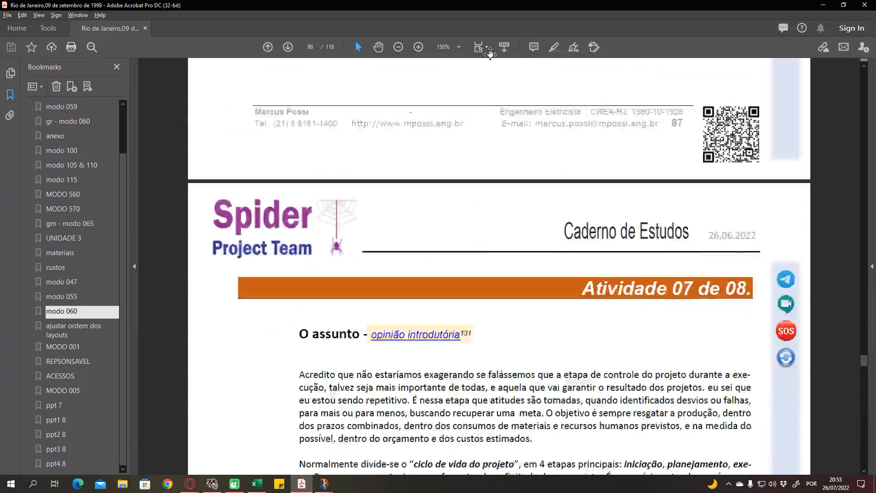
scroll(490, 55, up, 10)
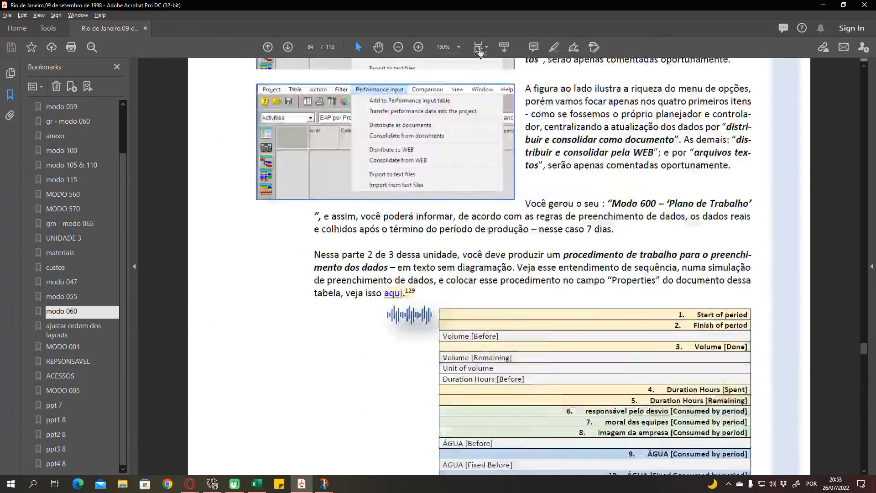
scroll(504, 299, down, 10)
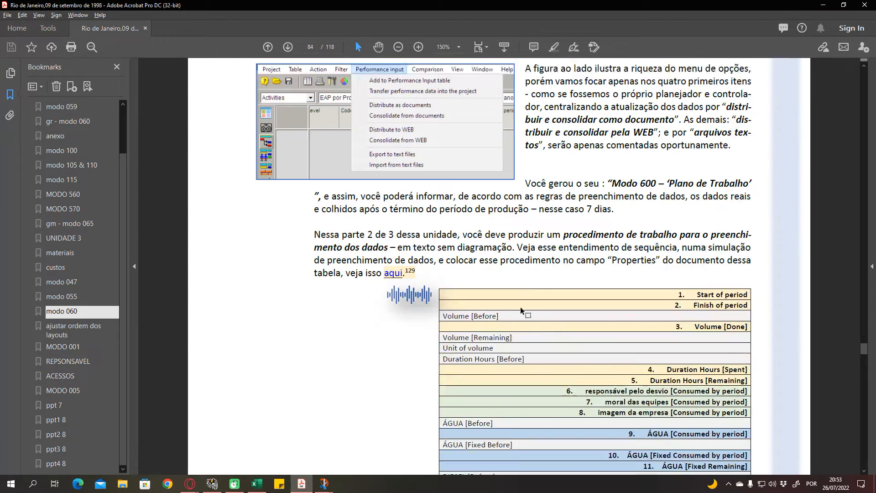
scroll(543, 320, up, 6)
drag(660, 350, 395, 352)
click(360, 322)
- Examine the numbered table of performance fields on page 84 and the start of Parte 3 de 3
scroll(498, 190, down, 5)
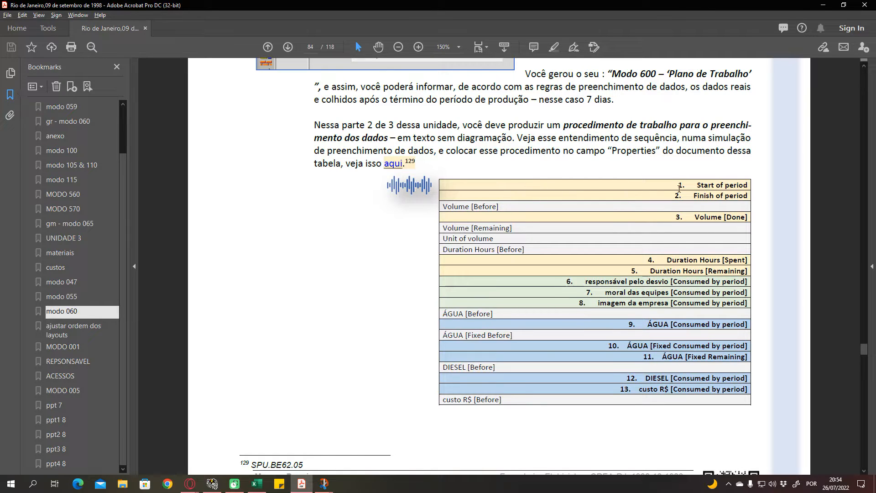
drag(679, 185, 687, 197)
click(687, 196)
scroll(582, 252, down, 1)
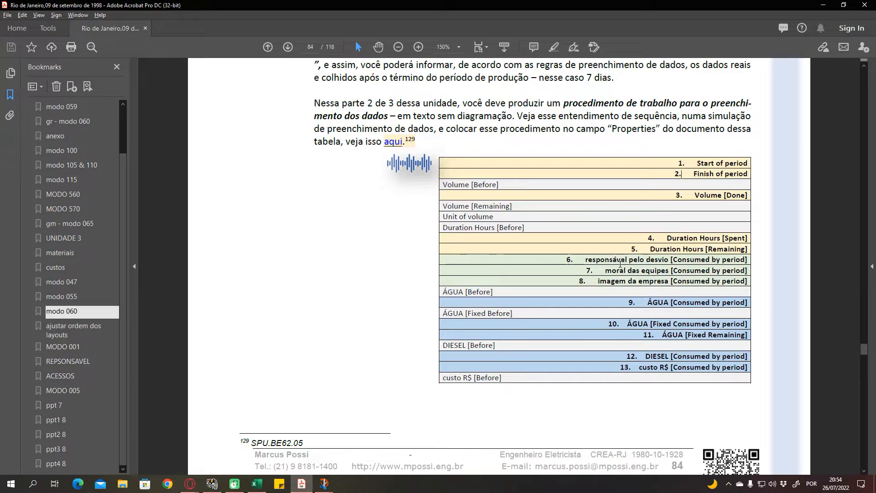
scroll(502, 255, down, 2)
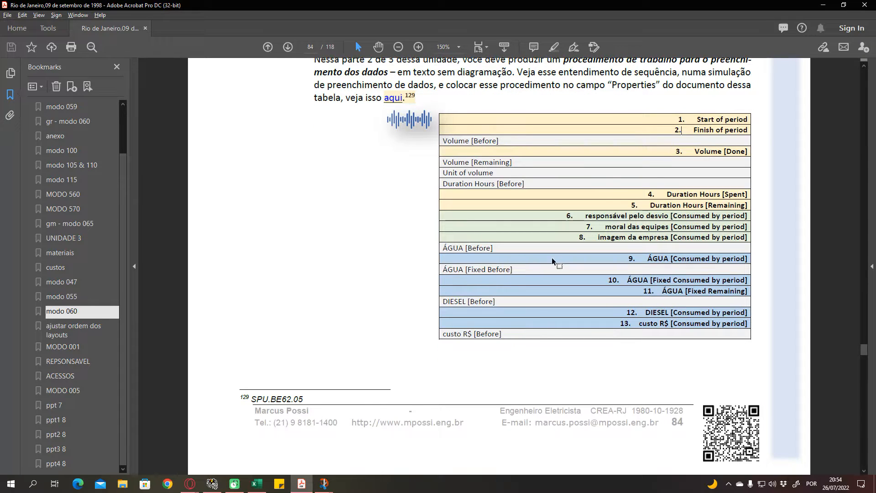
scroll(557, 243, down, 4)
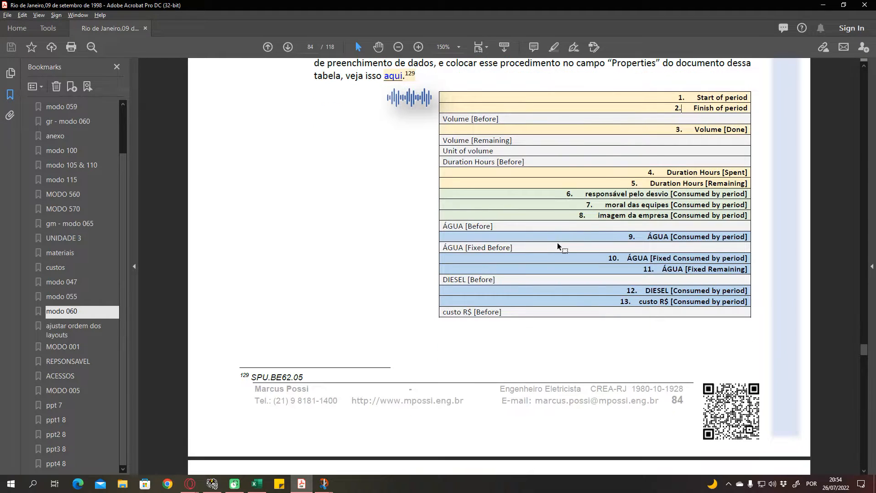
scroll(536, 258, down, 9)
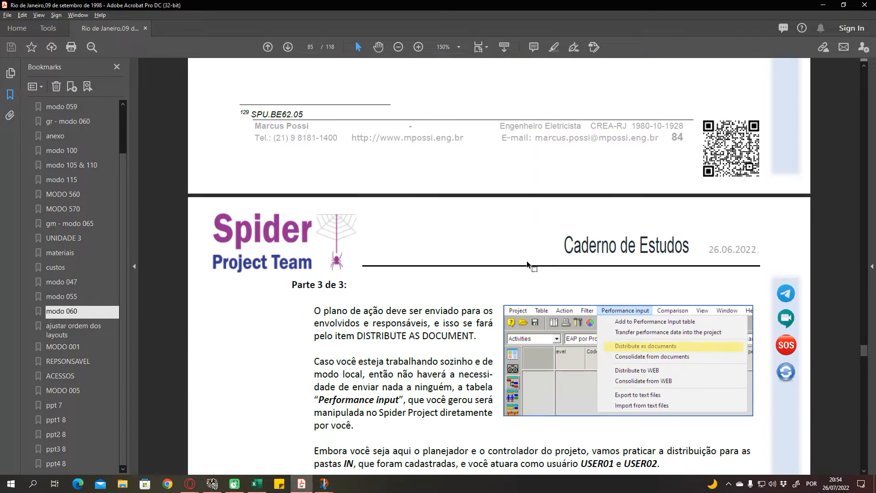
scroll(516, 261, up, 4)
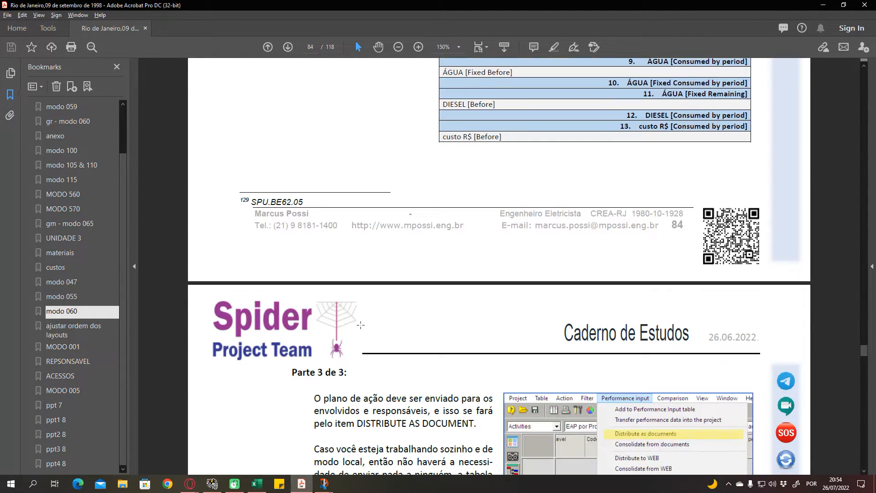
- Return to the requirements workbook in Excel and recheck Requisito 8, its note and their existe cells
click(256, 483)
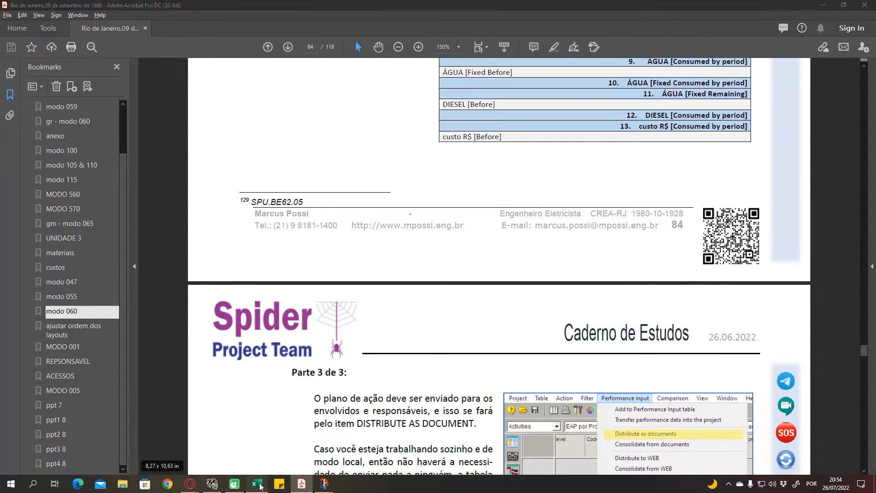
click(304, 238)
click(310, 246)
click(651, 249)
click(657, 239)
click(661, 247)
click(657, 239)
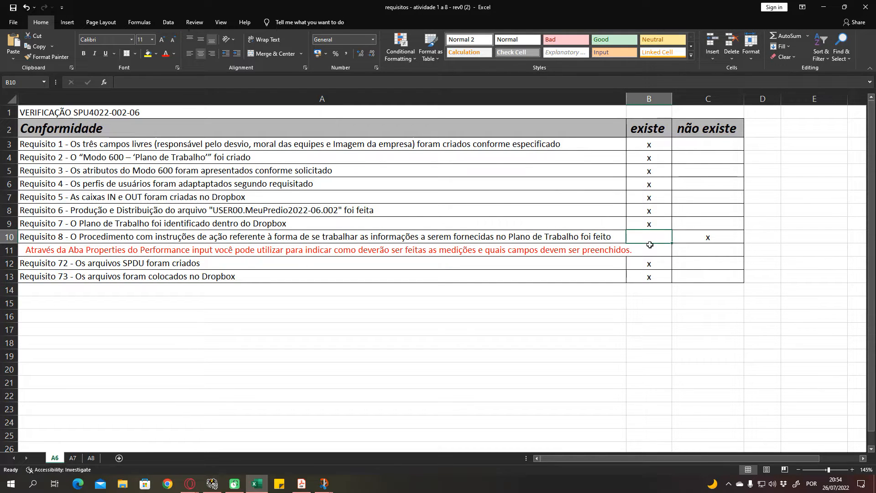
- Open sheet A7 with the SPU4022-002-07 verification and look over its list of measurement requirements
click(73, 458)
click(170, 249)
drag(92, 193, 103, 202)
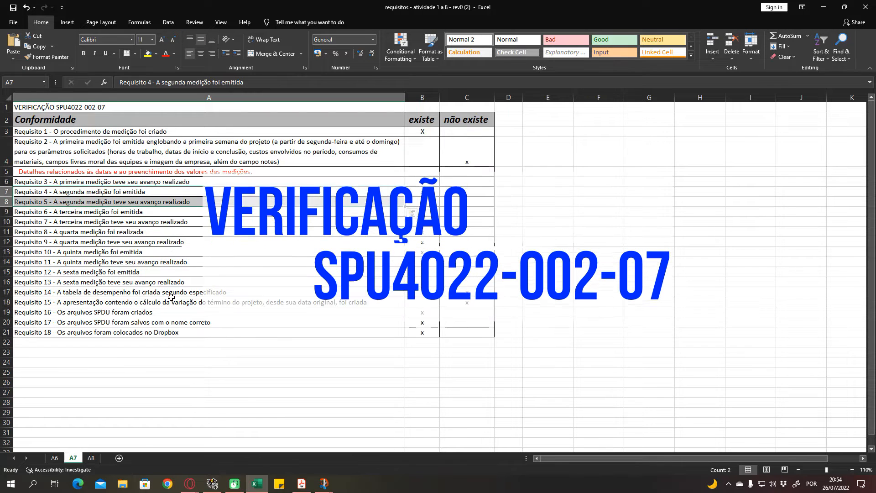
click(171, 298)
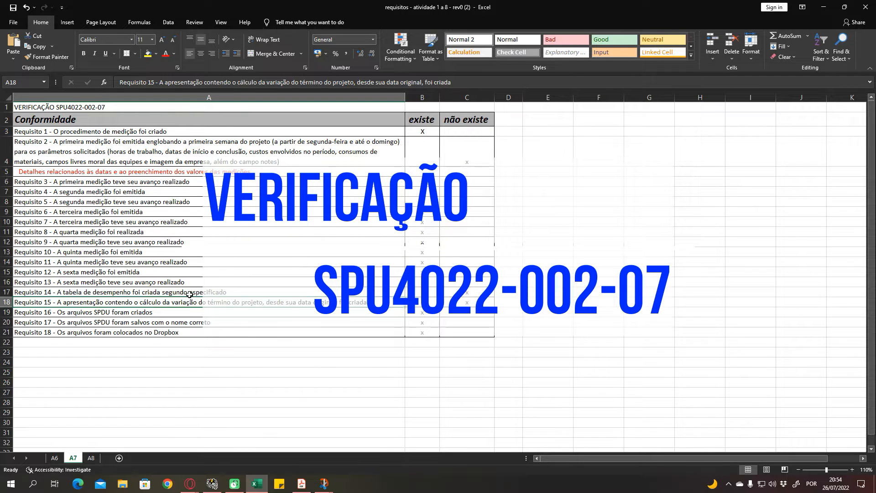
- Switch to Spider Project, close the SPU4022-002-08 Gantt window and open version 1000 of project SPU4022-002-07
click(212, 483)
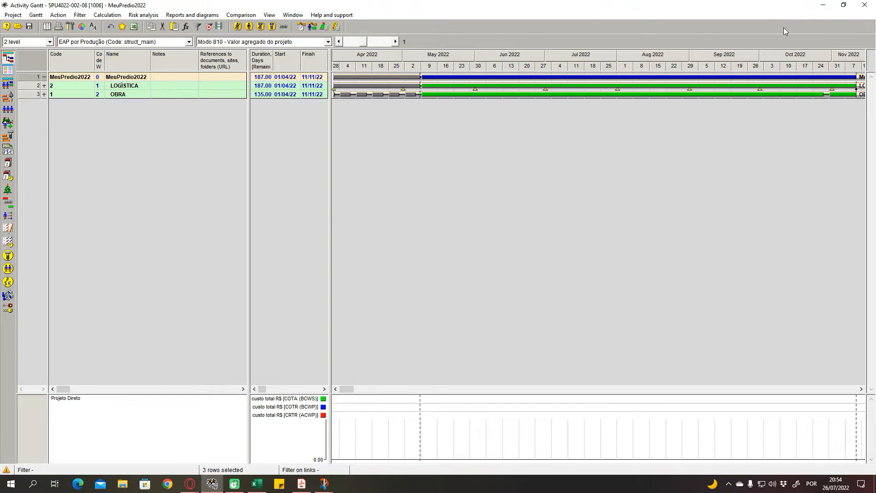
click(864, 4)
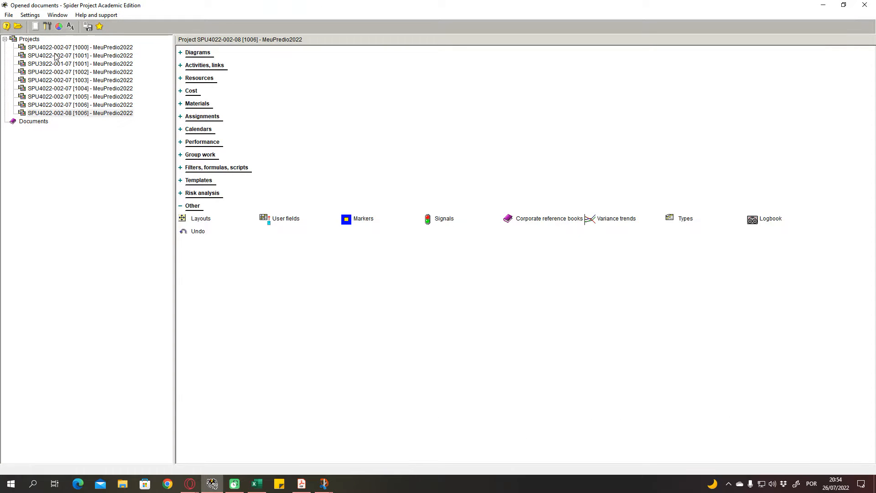
click(18, 26)
click(274, 283)
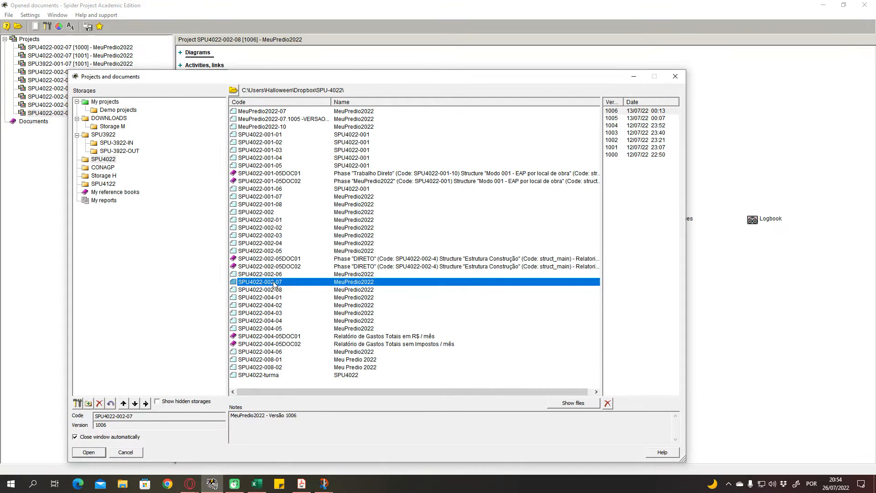
click(621, 155)
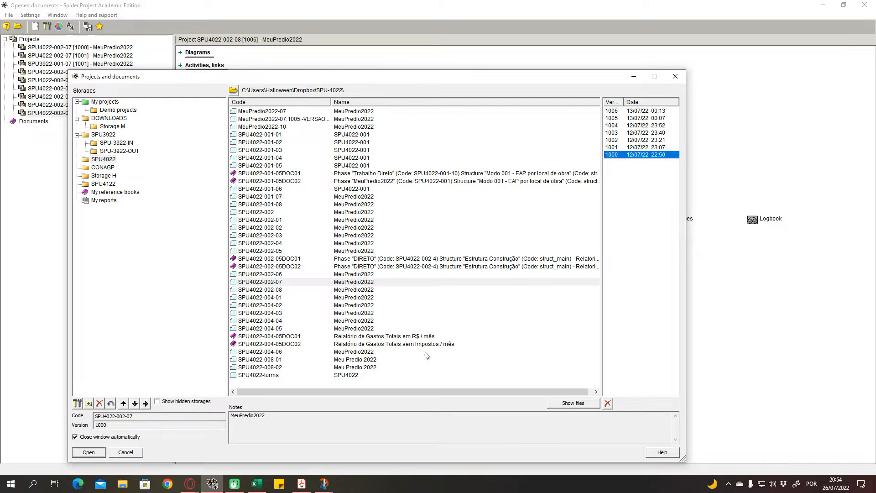
click(89, 452)
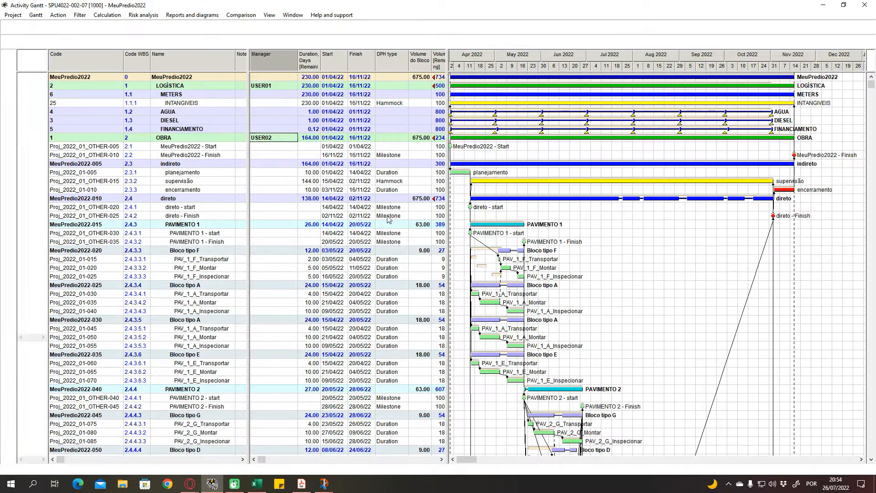
- Open the Performance input table of SPU4022-002-07 version 1000 and select the METERS phase
click(210, 147)
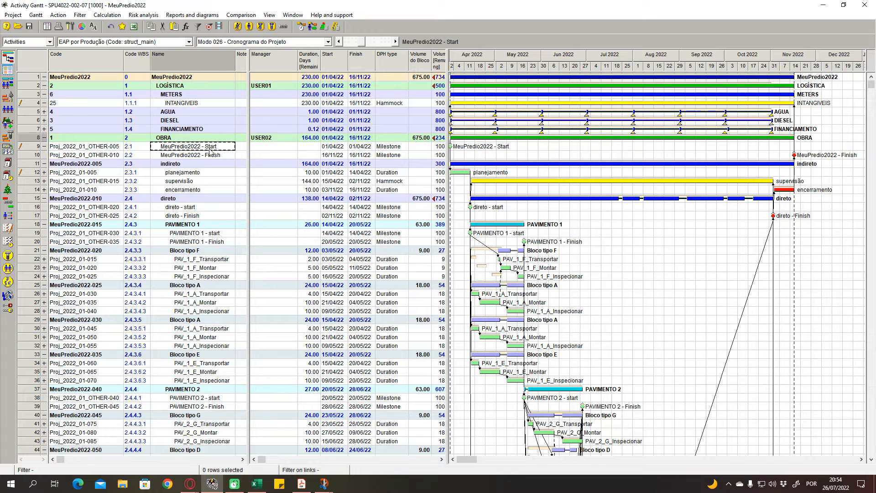
click(270, 15)
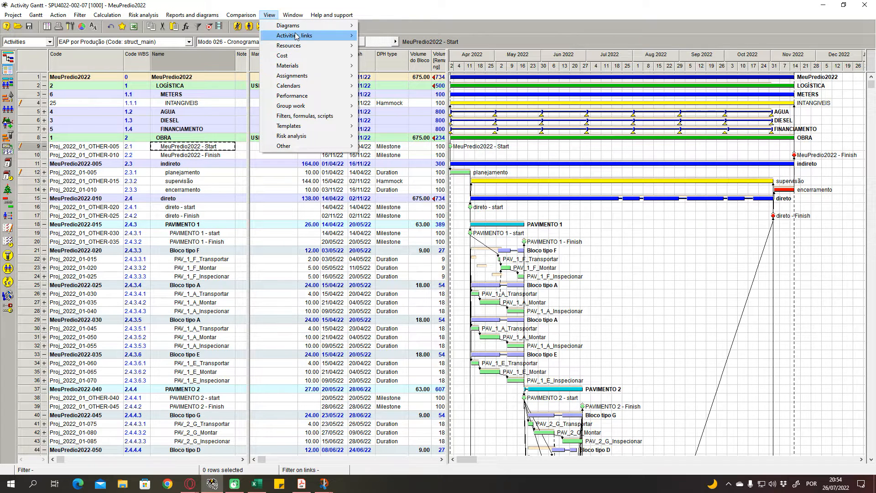
mouse_move(305, 117)
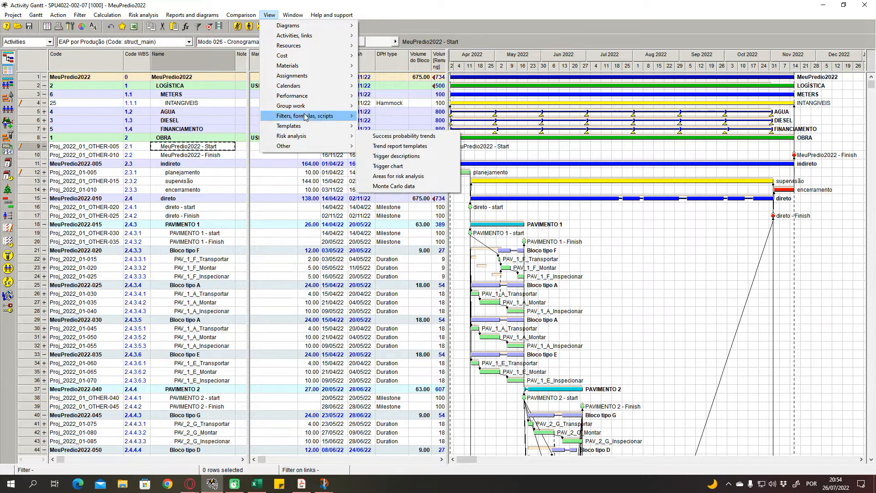
mouse_move(306, 96)
click(377, 96)
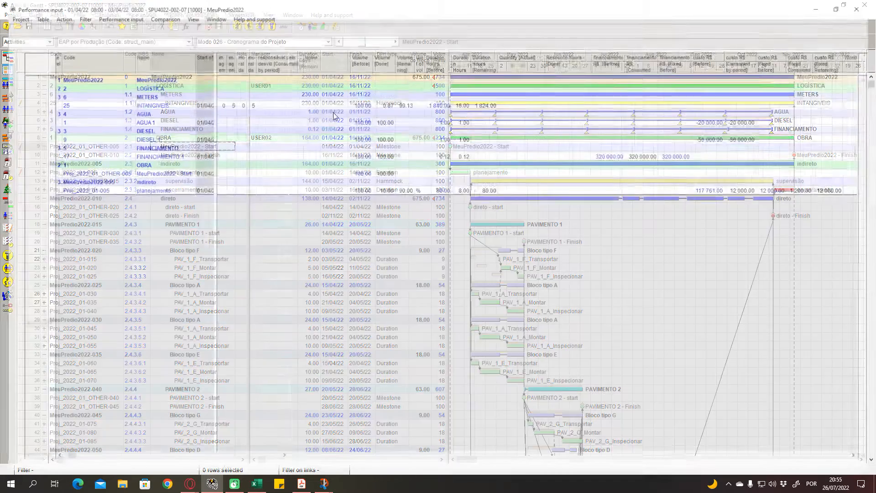
click(161, 94)
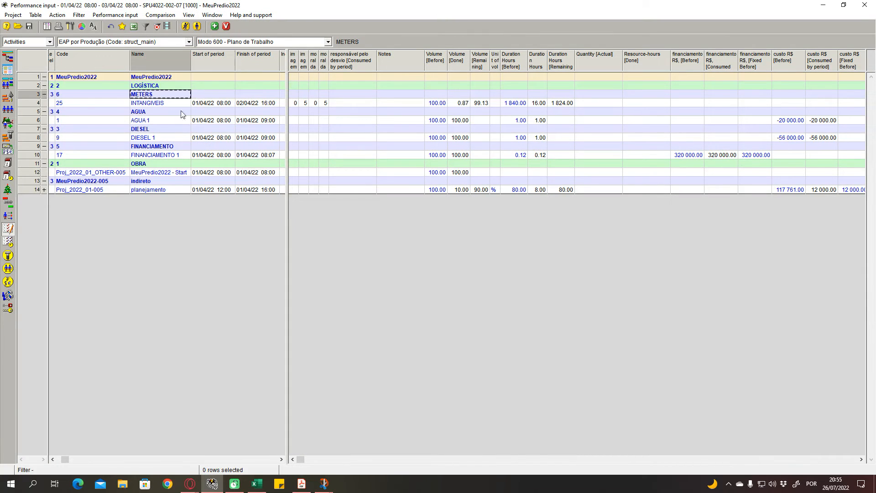
- Bring up the system calendar at April 2022 to compare it with the reporting period of version 1000
click(197, 112)
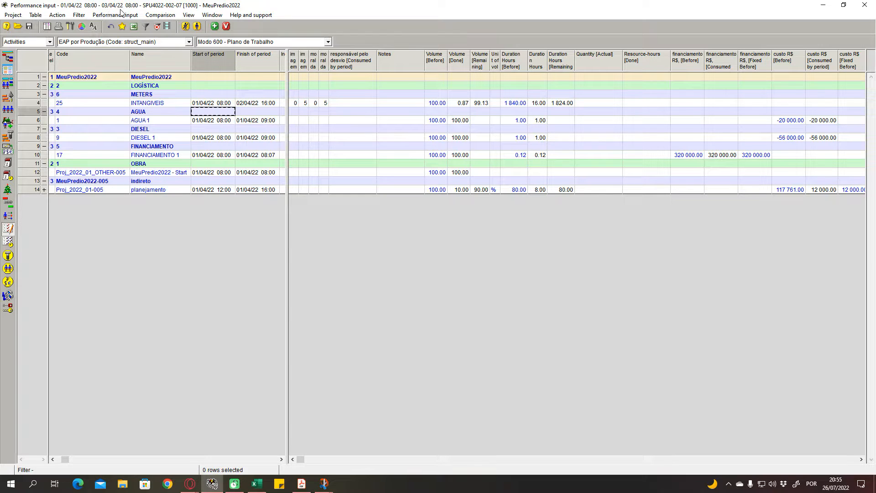
click(836, 482)
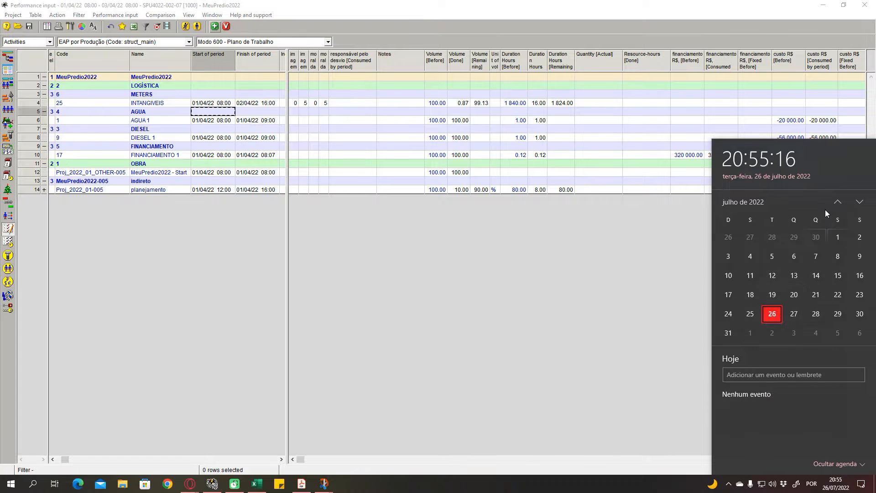
click(838, 203)
click(837, 204)
click(838, 203)
click(837, 203)
scroll(819, 302, down, 1)
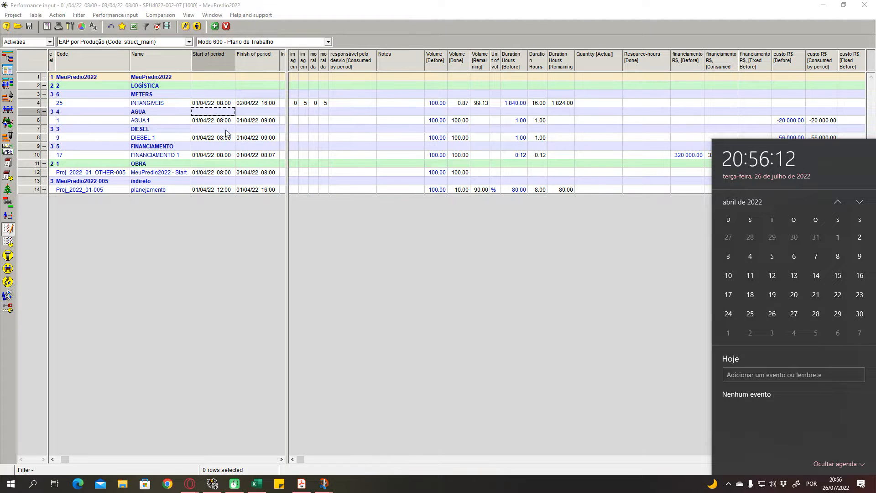
- Look over the volume, duration and resource-hours columns recorded in version 1000
drag(286, 96, 283, 98)
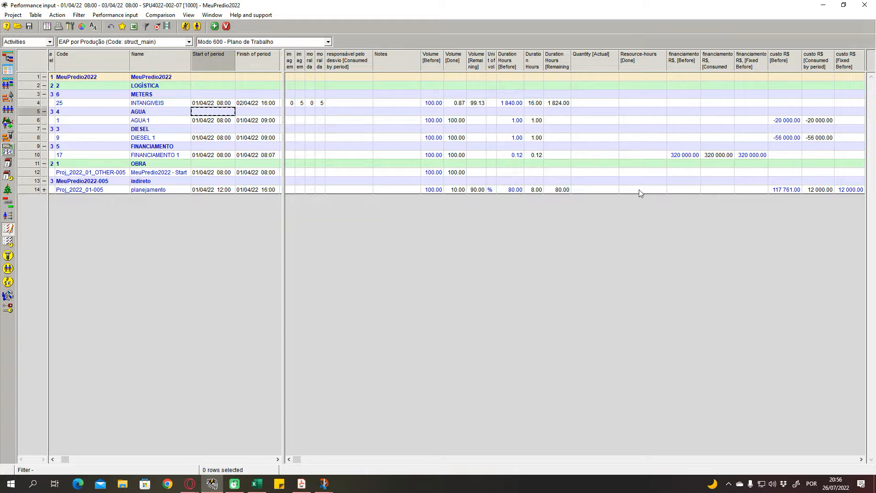
click(440, 177)
click(539, 171)
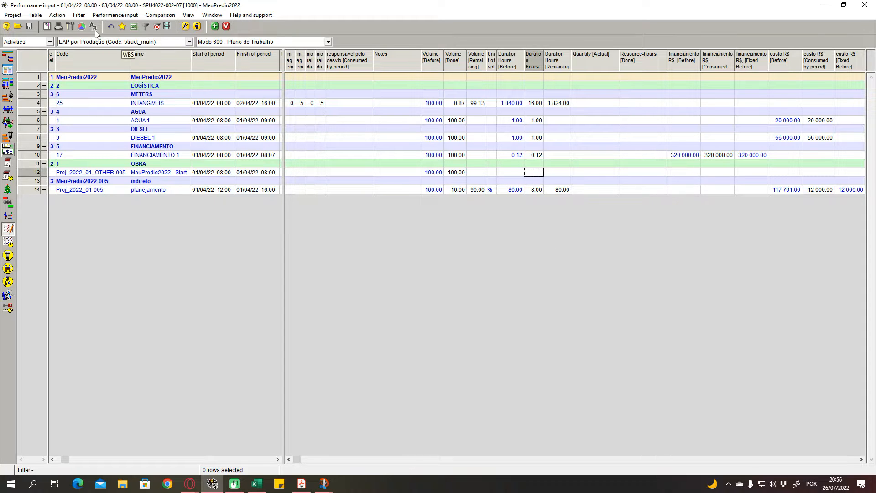
click(636, 190)
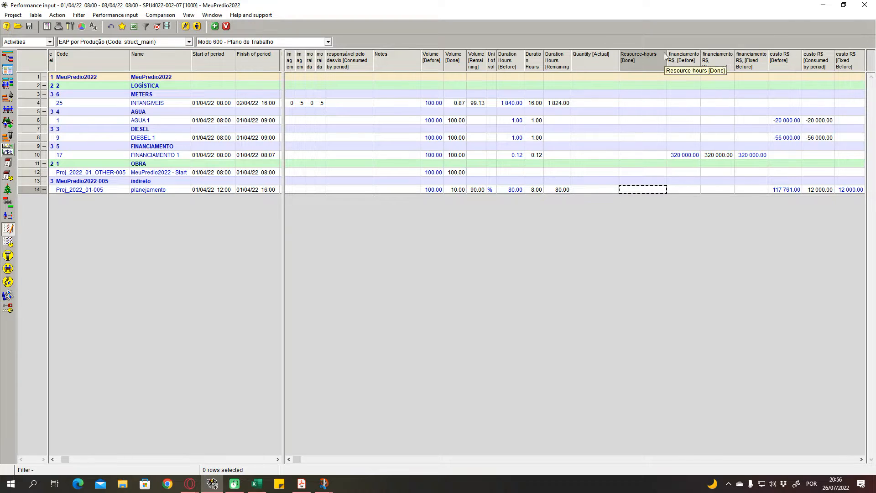
- Close the Performance input of version 1000 and open version 1001 of project SPU4022-002-07
click(866, 4)
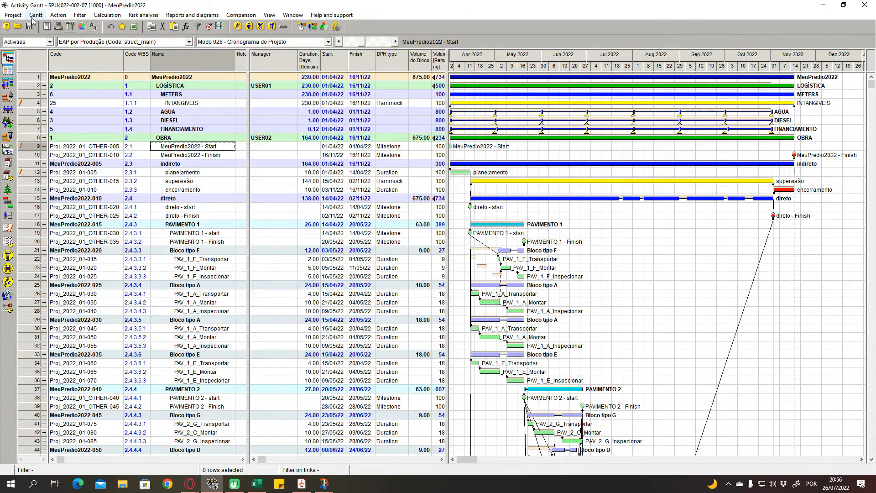
click(17, 26)
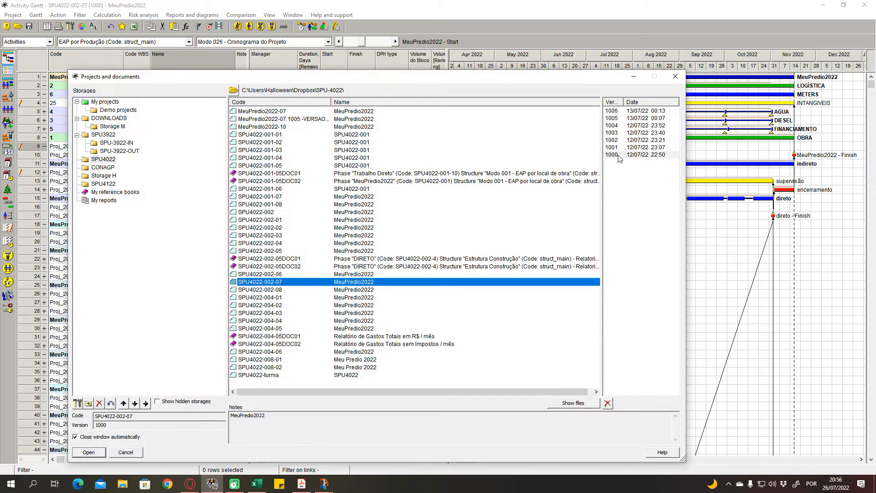
click(620, 147)
click(102, 453)
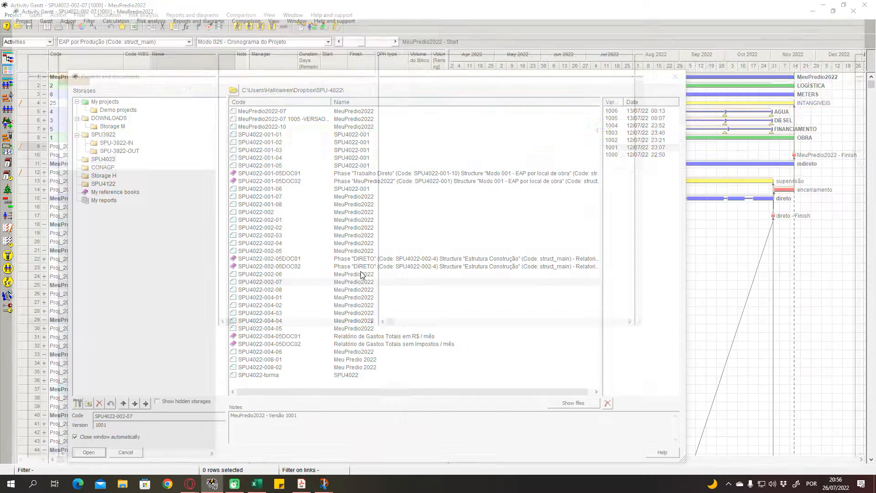
- Open the Performance input table of version 1001 and widen its activity pane to show the period start and finish dates
click(241, 14)
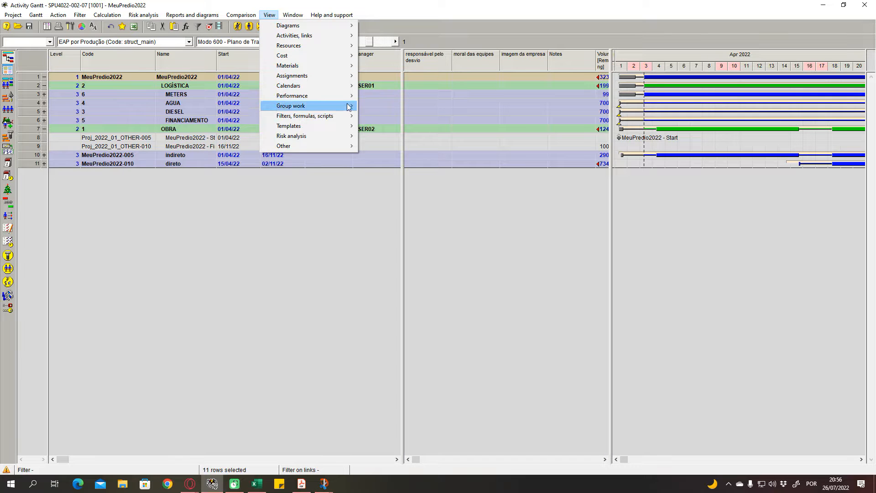
mouse_move(349, 96)
click(390, 100)
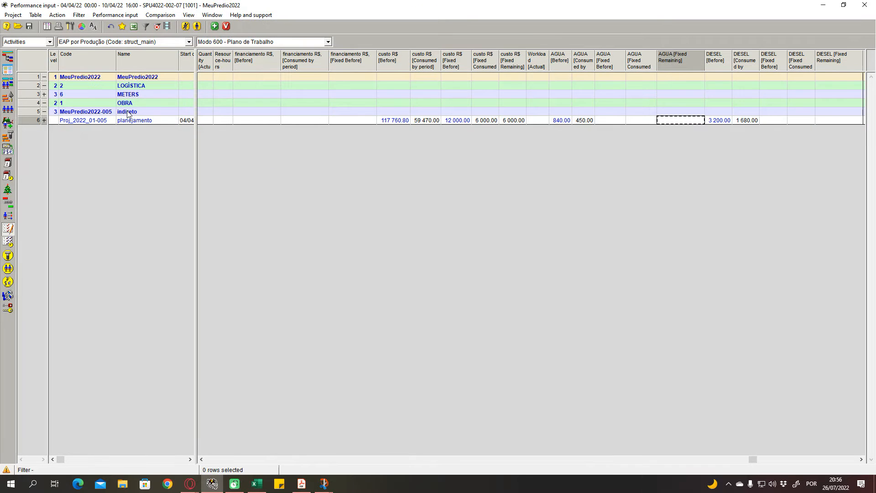
drag(196, 147, 283, 137)
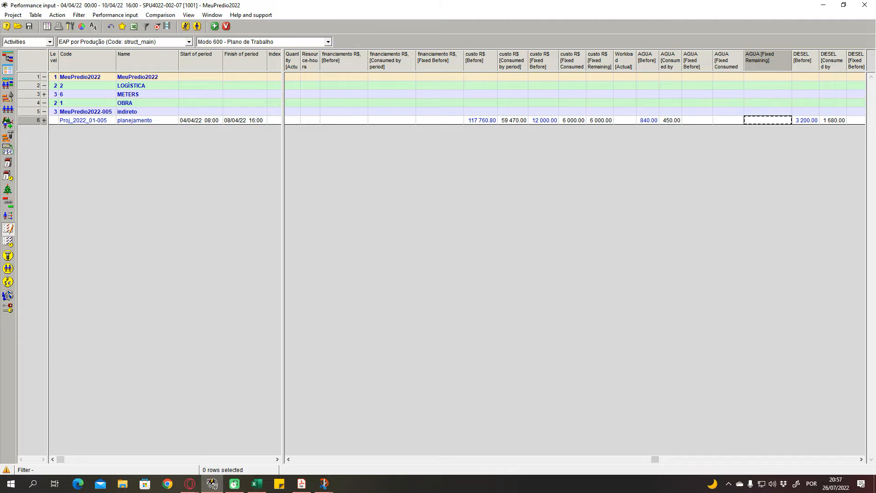
- Check the system calendar at April 2022 against the reporting week of version 1001
click(836, 483)
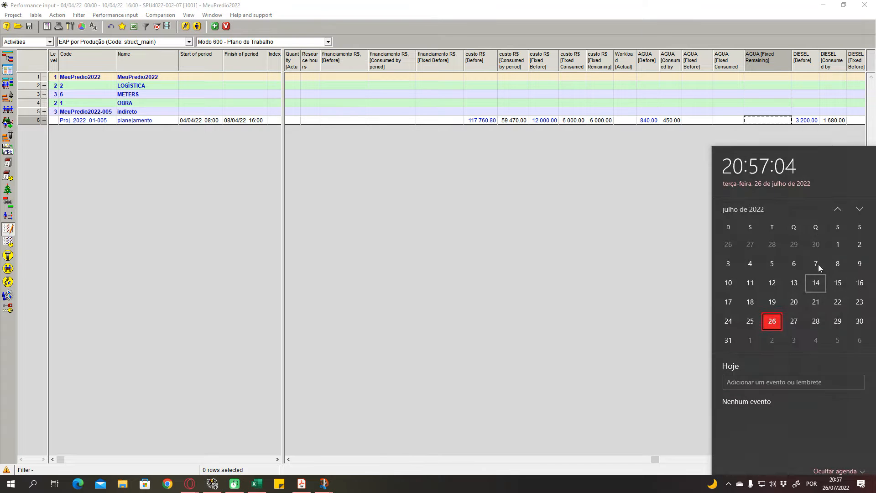
click(835, 202)
click(836, 201)
click(836, 201)
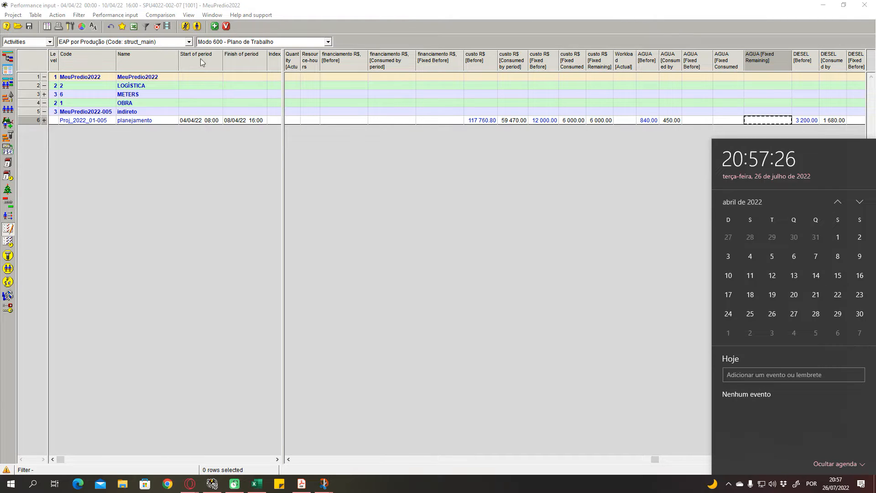
click(228, 176)
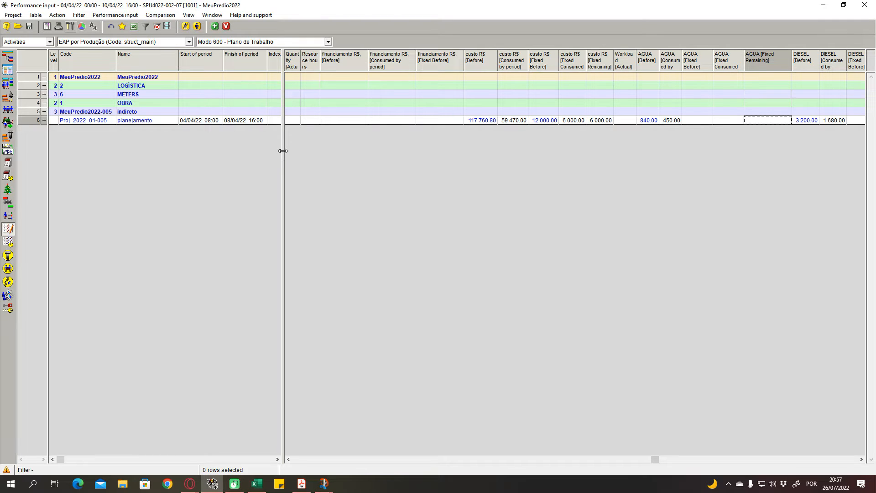
- Examine the start and finish of period of the planejamento activity and the phases listed above it
click(254, 121)
click(217, 122)
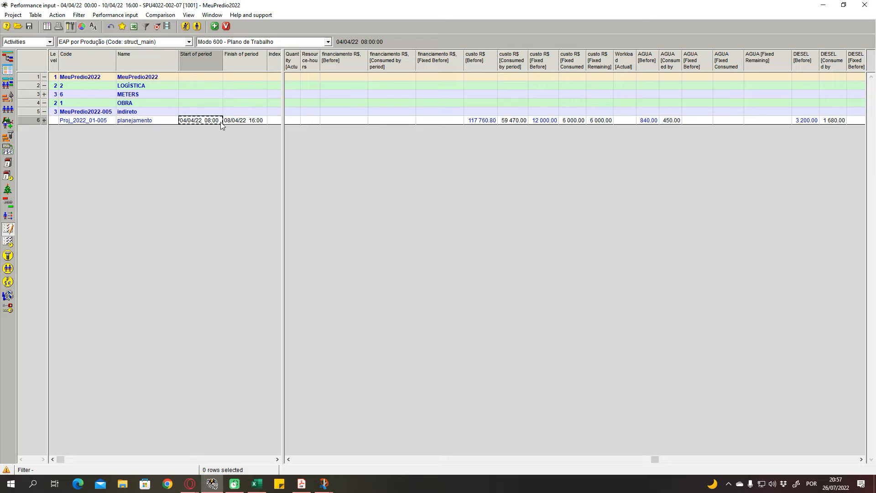
click(168, 121)
click(192, 120)
click(227, 121)
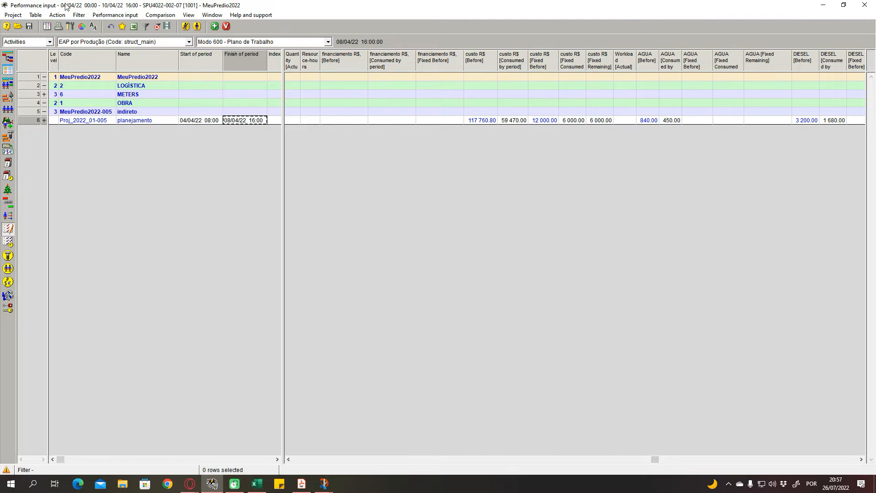
click(151, 87)
click(157, 94)
click(235, 105)
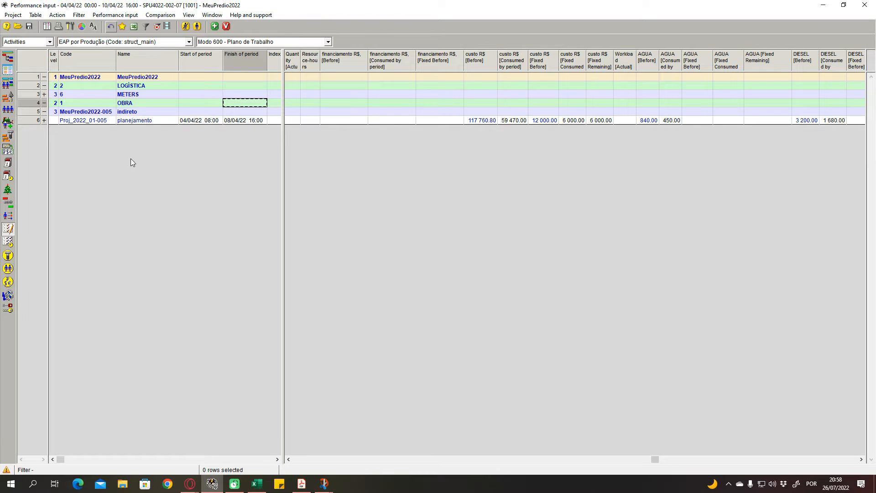
click(167, 120)
click(259, 121)
click(302, 121)
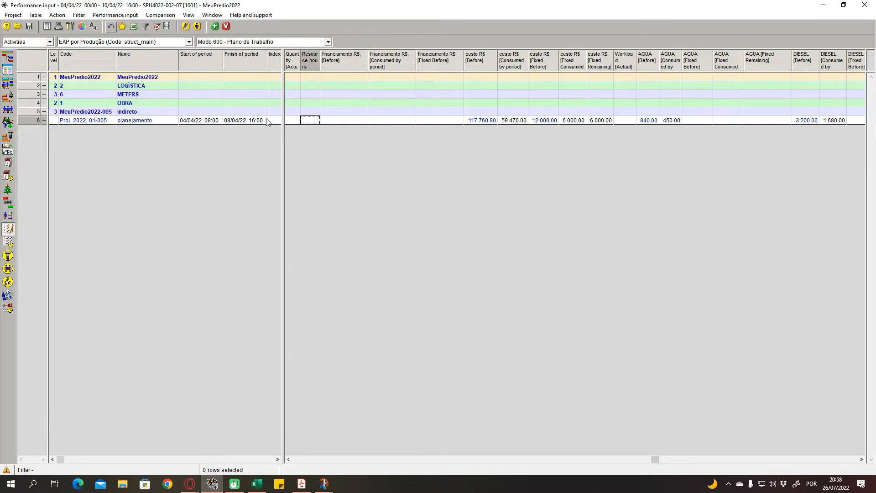
click(188, 120)
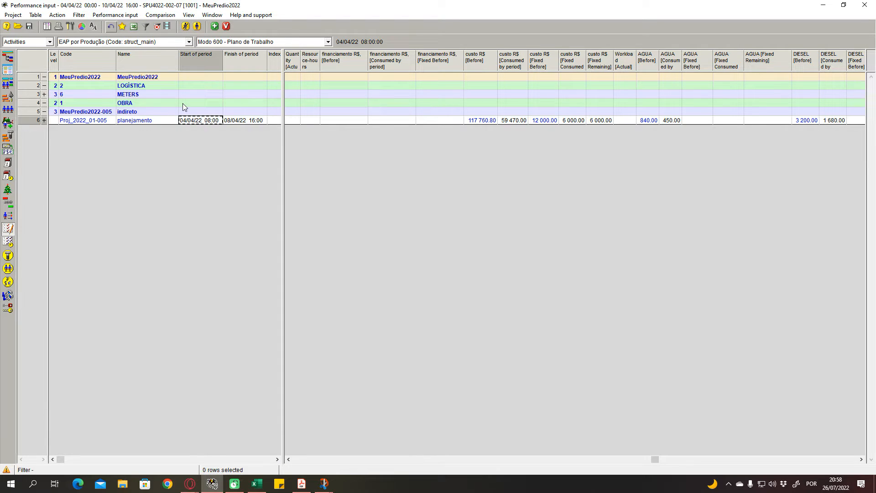
- Examine planejamento's custo R$ values before and consumed by period, its fixed cost and its AGUA consumption
click(484, 123)
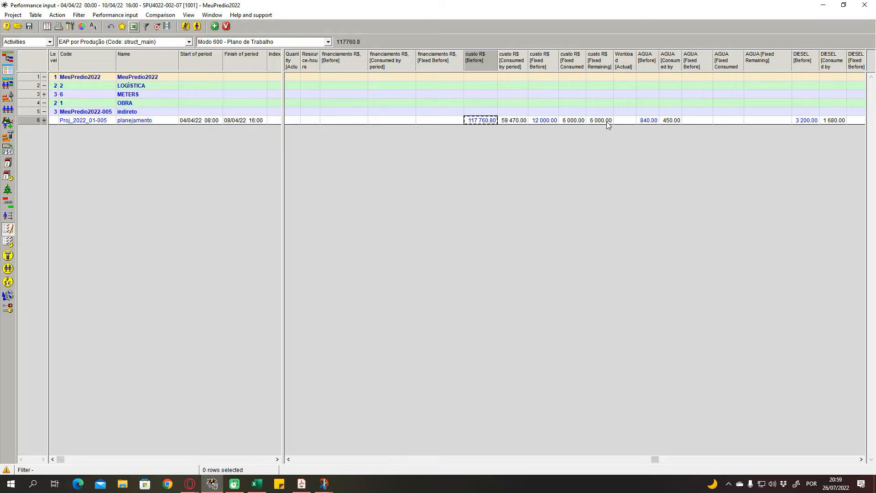
click(522, 122)
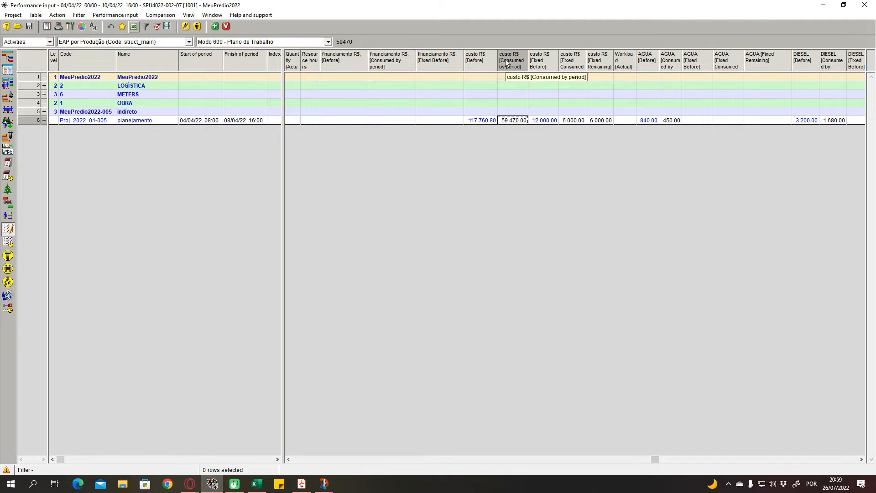
click(542, 121)
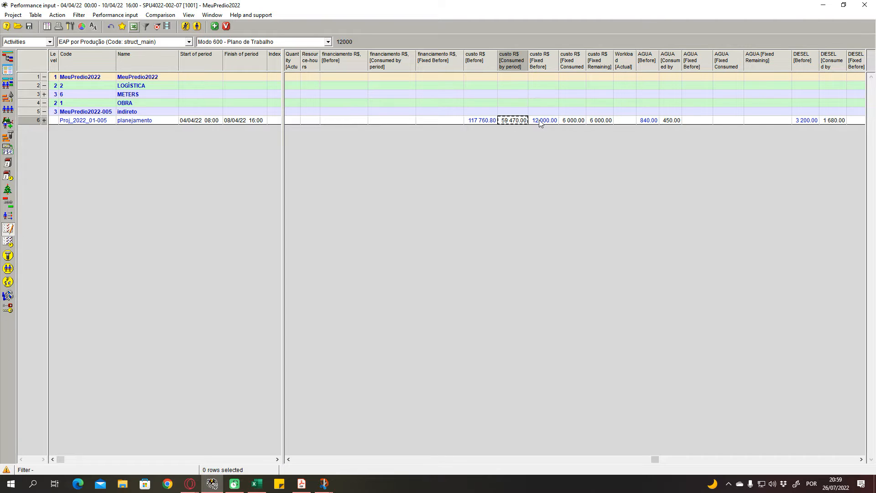
click(678, 122)
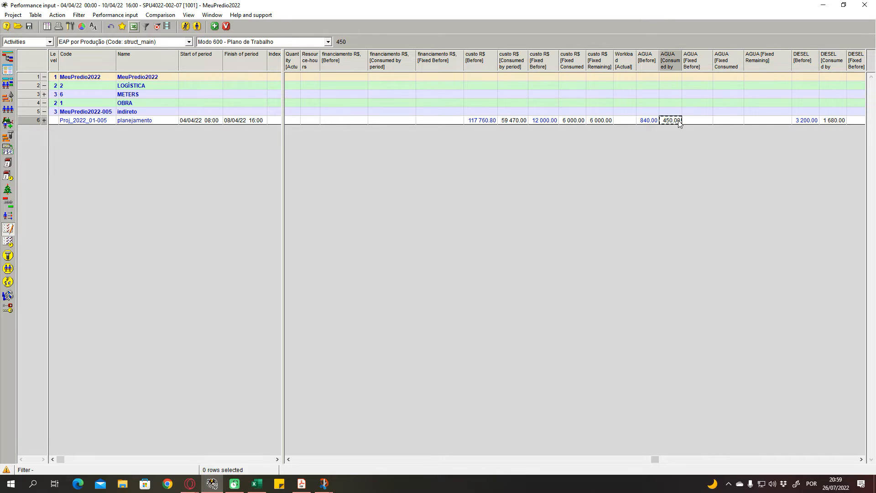
click(705, 122)
click(678, 122)
- Set planejamento's custo R$ consumed by period to 60 000 and its AGUA consumed by period to 460
click(516, 123)
text(60 )
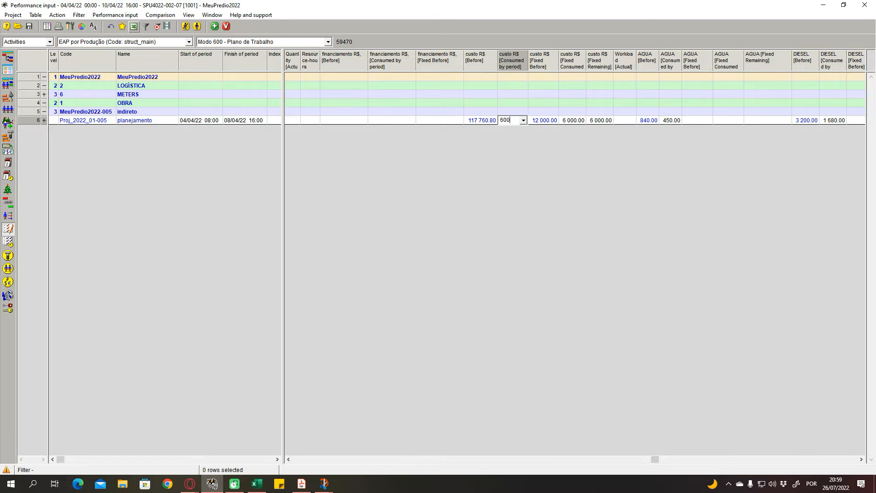
text(000)
key(Return)
click(662, 122)
text(480.)
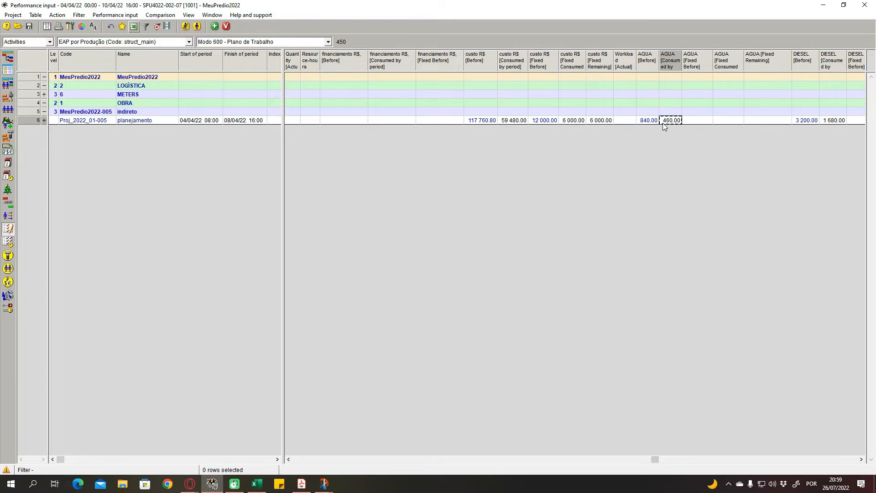
- Compare planejamento's consumed cost with its AGUA consumption, and set AGUA consumed by period to 450
click(521, 121)
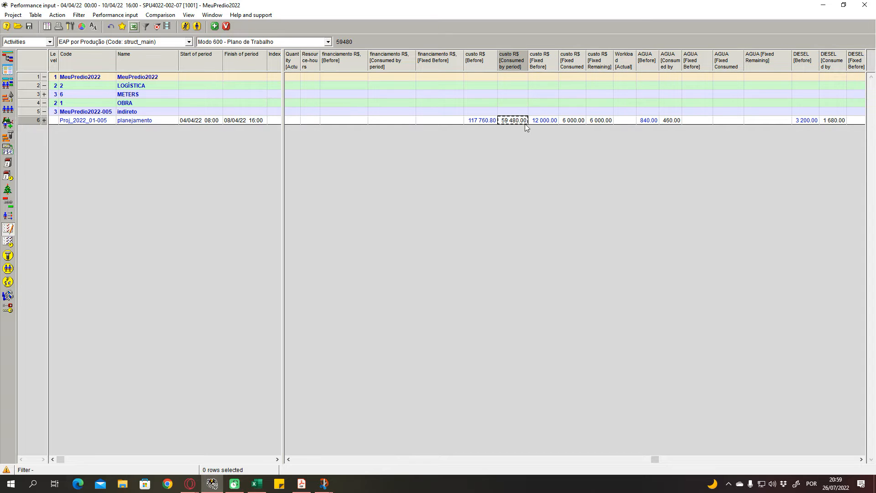
click(672, 121)
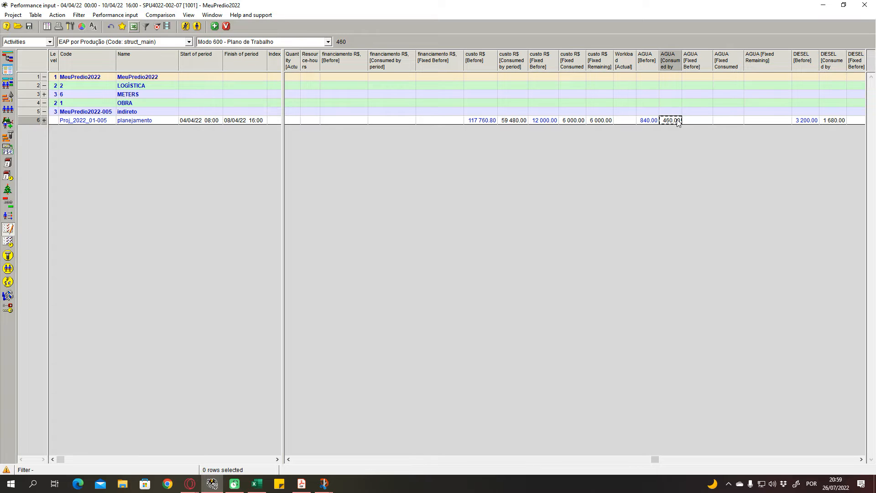
click(690, 124)
click(675, 122)
text(450)
key(Return)
- Set planejamento's custo R$ consumed by period to 60 000
click(513, 121)
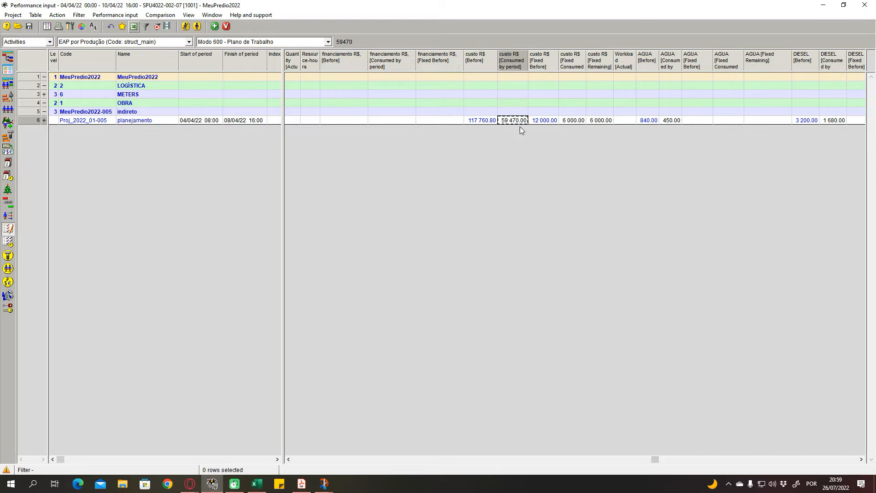
text(600)
key(Return)
text(60 000)
key(Return)
- Look over planejamento's financing, cost and AGUA columns, then its name and start of period
drag(658, 461, 617, 461)
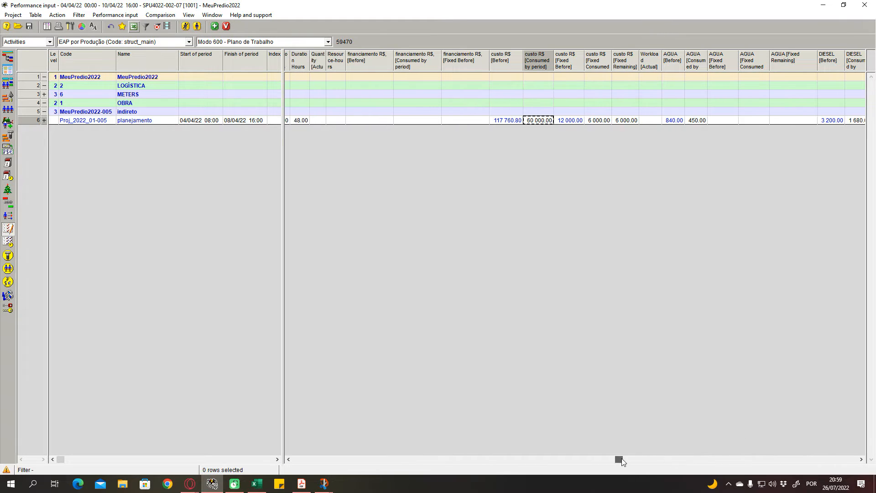
click(390, 121)
click(470, 120)
click(673, 120)
click(713, 121)
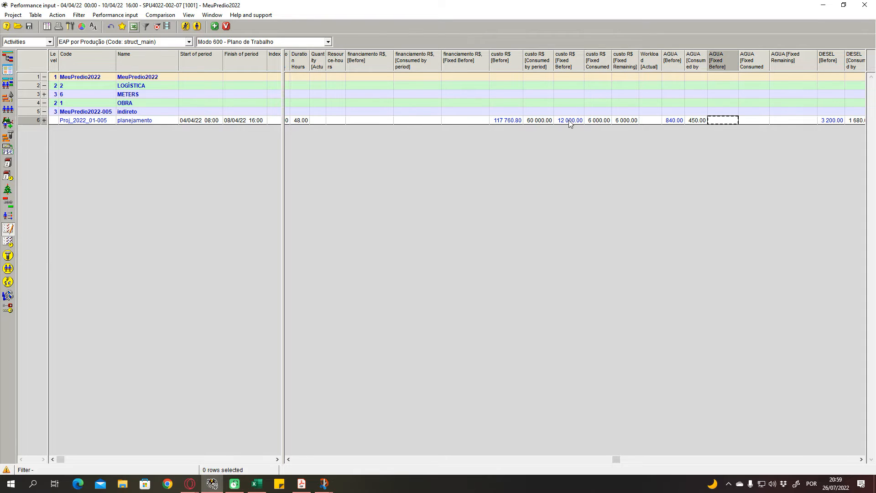
click(569, 121)
click(154, 122)
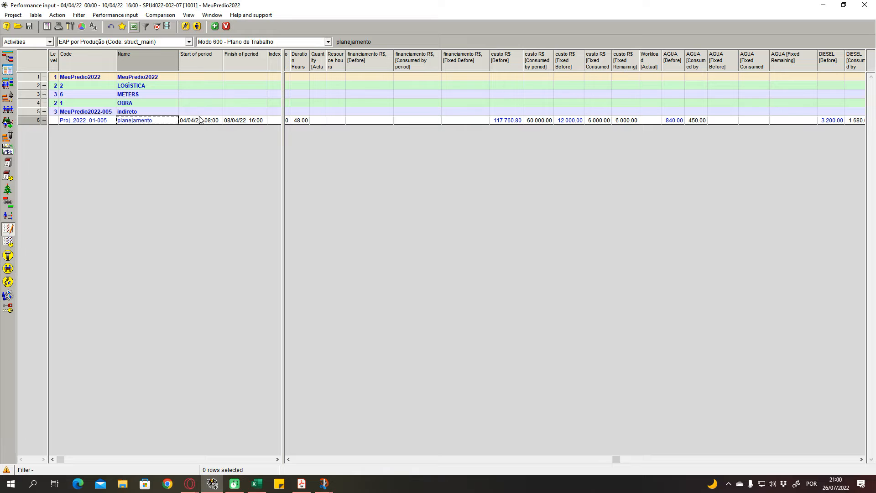
click(200, 120)
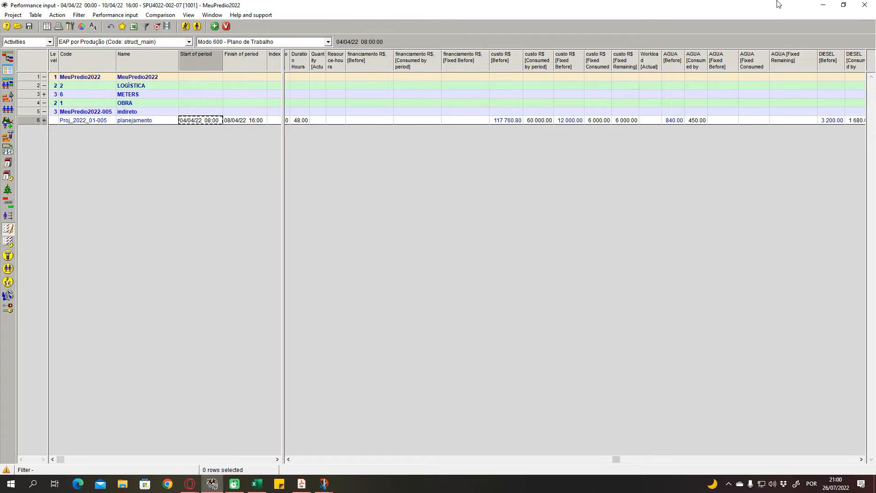
- Close the Performance input of version 1001 and open version 1002 of project SPU4022-002-07
click(864, 4)
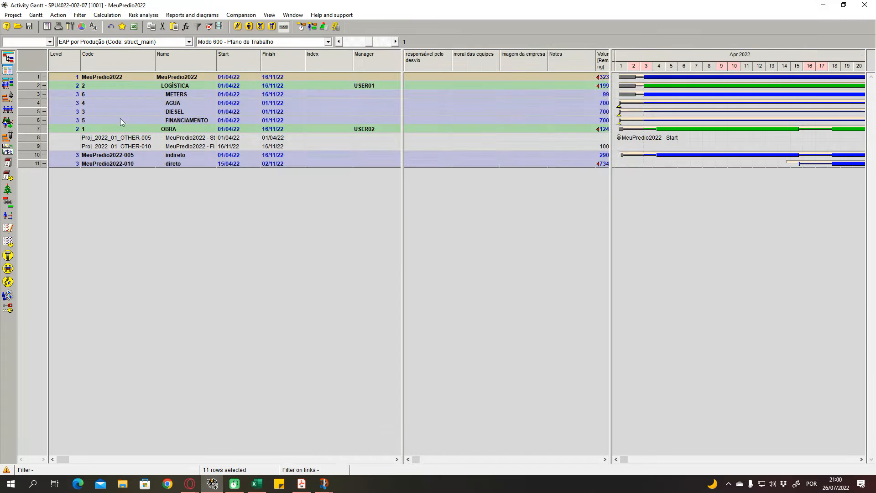
click(18, 26)
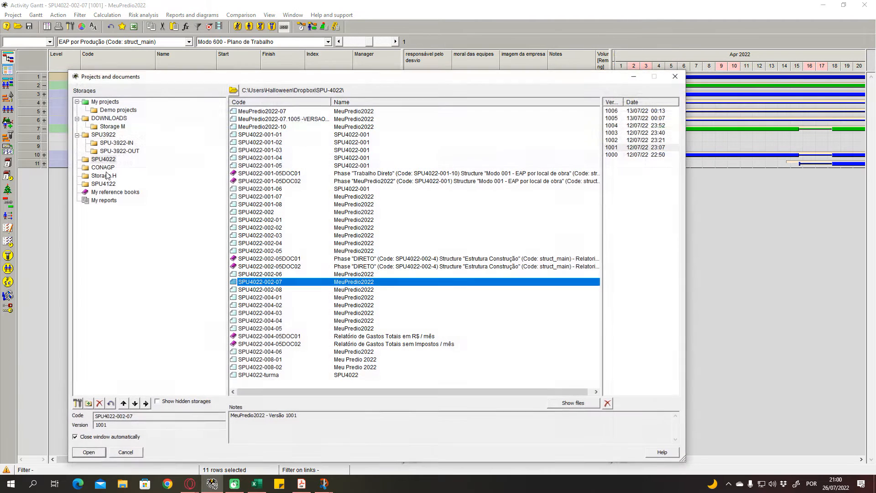
click(617, 139)
click(96, 455)
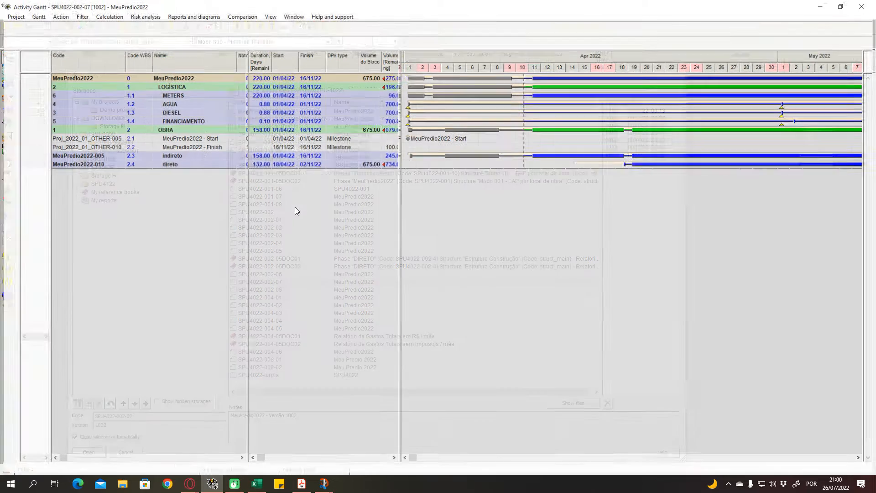
- Open the Performance input of version 1002 maximized, showing the activity codes, names and period dates beside the measurement columns
click(270, 15)
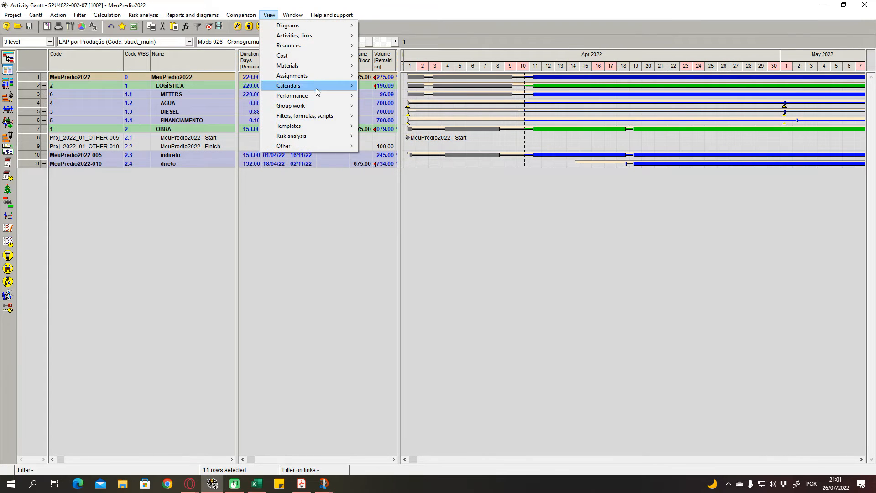
mouse_move(319, 95)
click(375, 96)
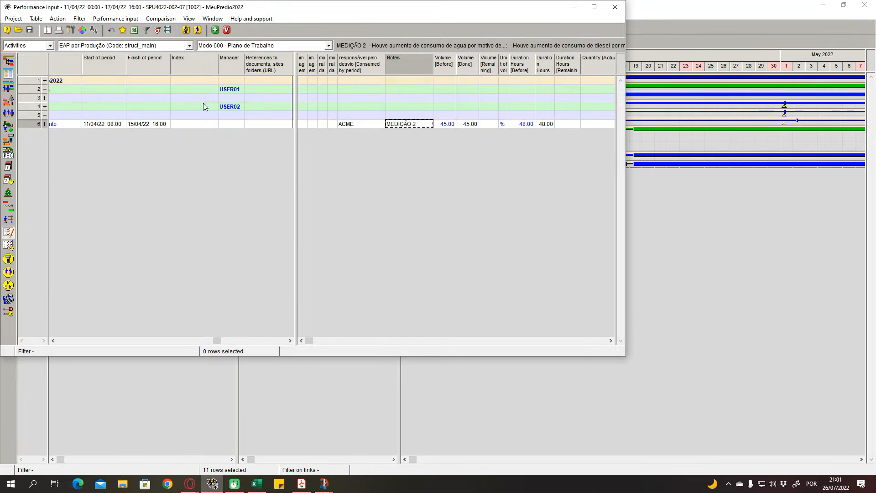
double_click(387, 7)
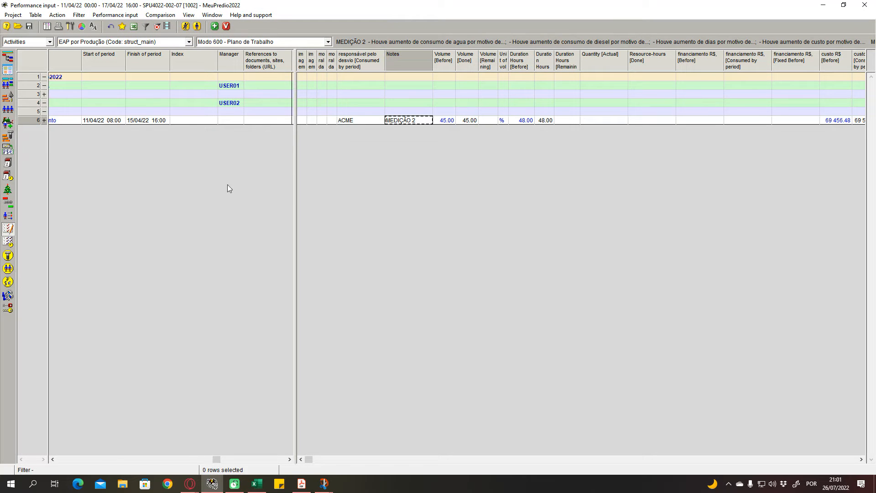
drag(217, 459, 32, 473)
click(58, 460)
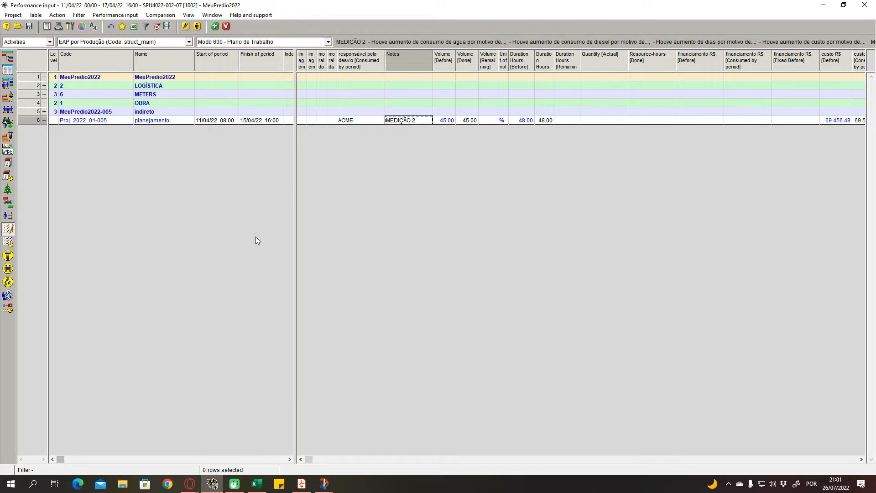
mouse_move(294, 187)
mouse_down()
mouse_move(463, 187)
mouse_move(276, 186)
mouse_move(307, 186)
mouse_move(292, 188)
mouse_up()
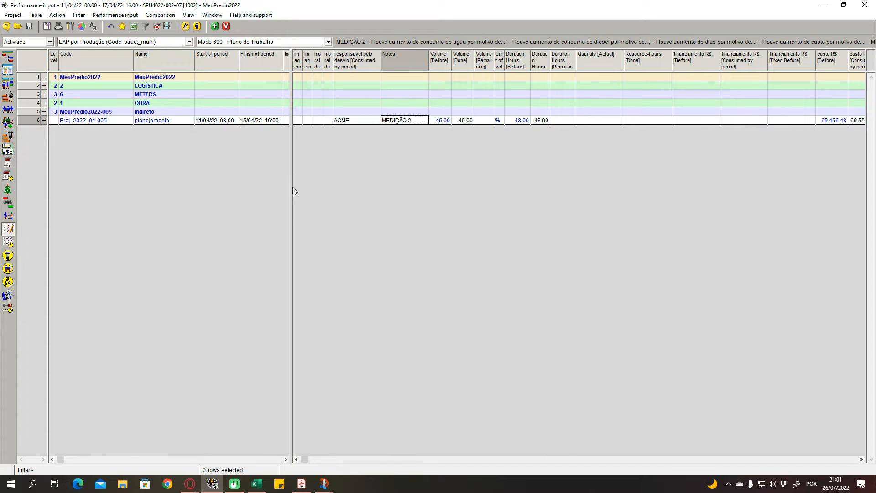
- Expand the METERS phase and check what the imagem and moral columns beside INTANGIVEIS stand for
click(308, 120)
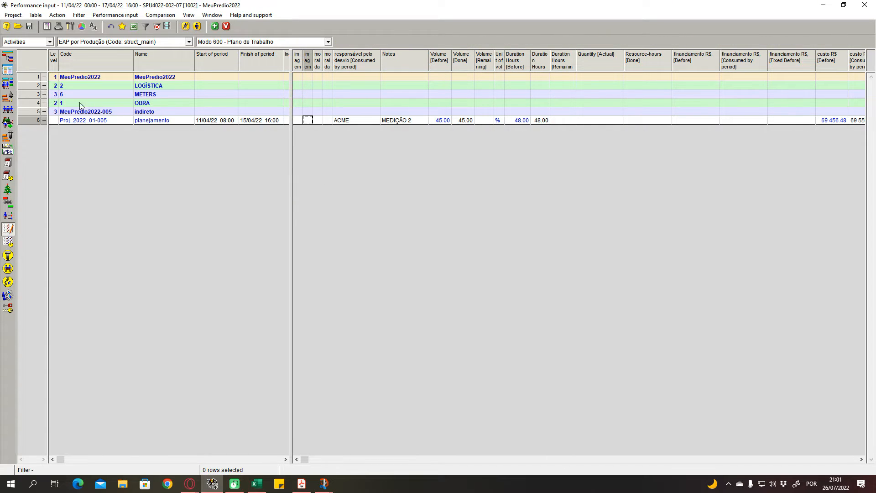
click(44, 94)
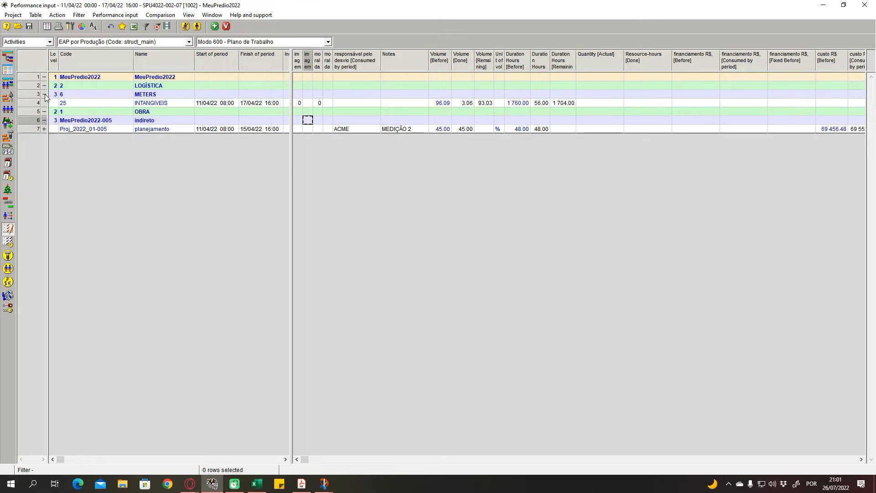
click(305, 103)
click(319, 103)
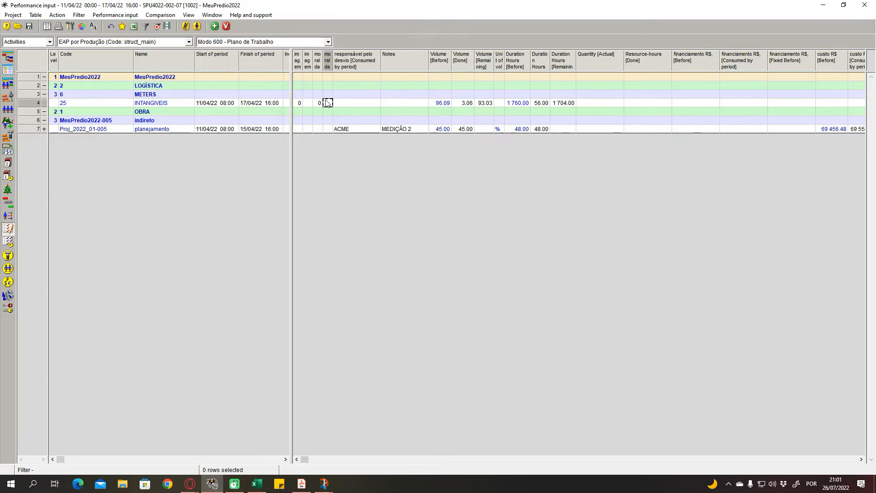
click(307, 62)
click(327, 64)
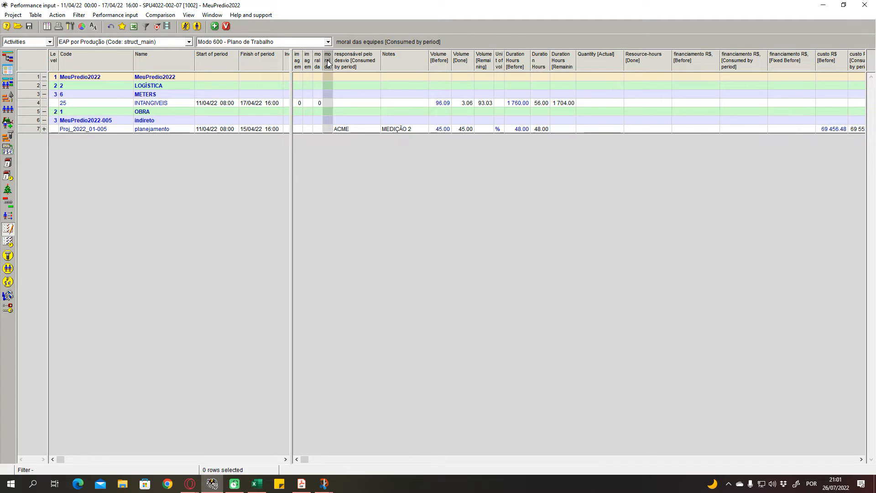
click(318, 63)
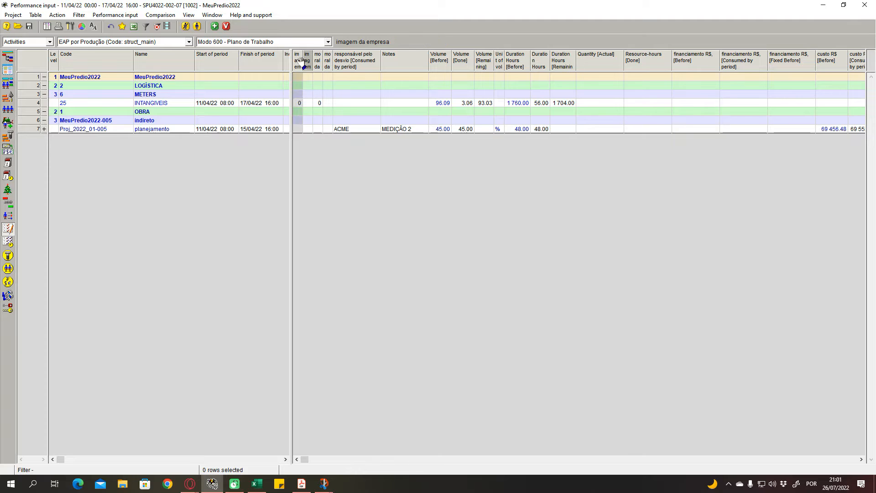
- Examine the company image and team morale entries of INTANGIVEIS, including their consumed-by-period fields
drag(357, 76, 361, 119)
click(361, 118)
click(337, 96)
click(340, 105)
click(301, 103)
click(308, 104)
click(318, 104)
click(328, 104)
click(309, 101)
click(314, 86)
click(312, 95)
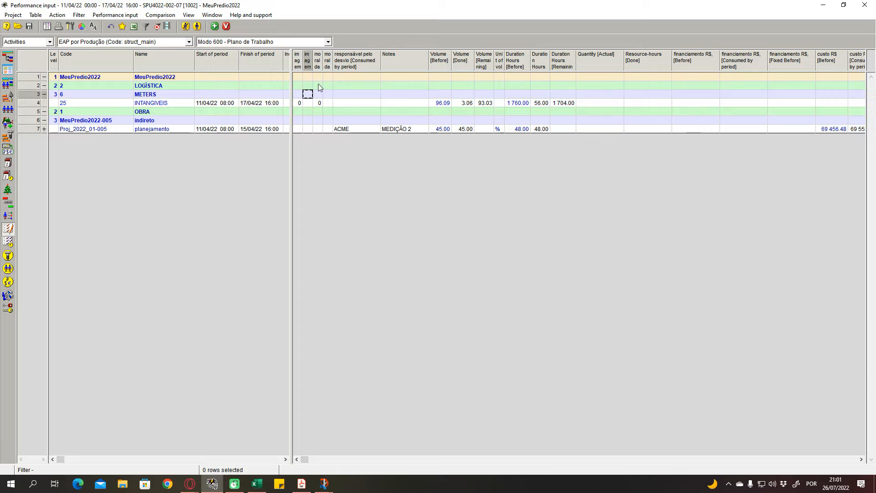
click(308, 101)
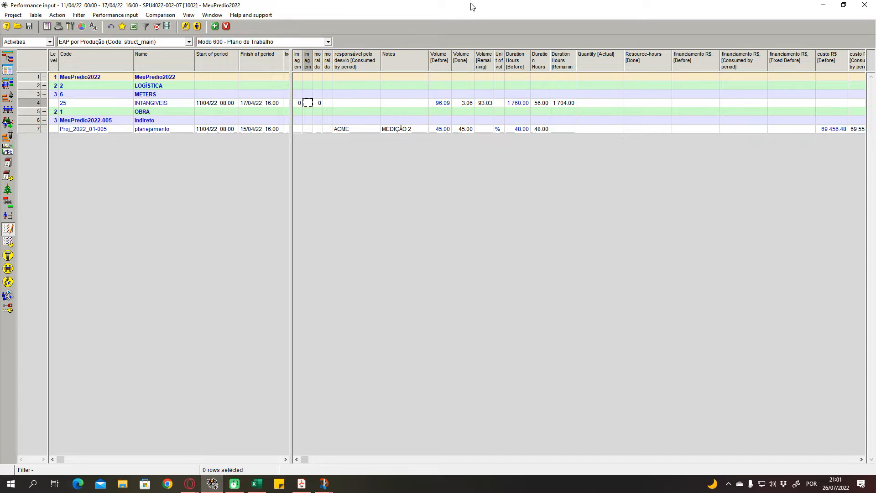
click(299, 103)
click(320, 104)
click(327, 105)
click(306, 103)
click(300, 104)
click(318, 108)
click(319, 104)
click(299, 104)
click(328, 107)
click(306, 108)
click(301, 108)
click(317, 108)
click(307, 106)
click(328, 106)
click(318, 105)
click(300, 105)
click(318, 105)
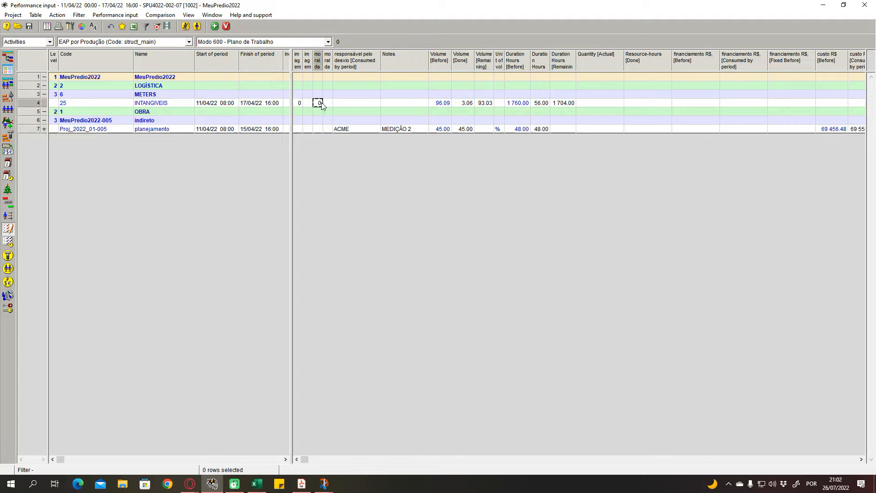
click(330, 104)
click(356, 104)
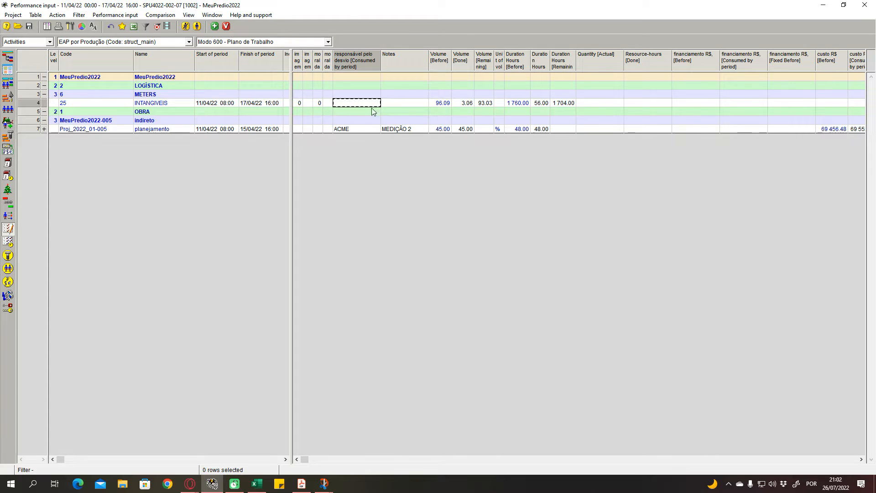
click(388, 110)
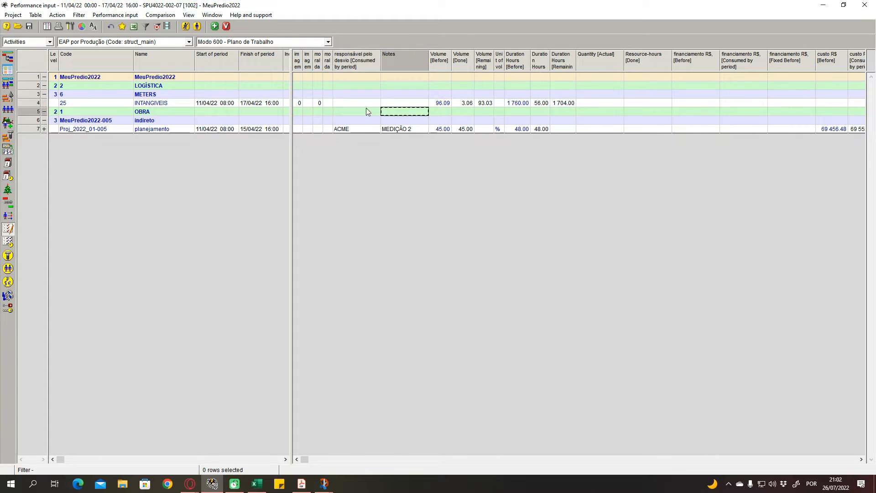
click(300, 103)
click(311, 104)
click(320, 105)
- Look over the codes and names of METERS, INTANGIVEIS, OBRA, indireto and planejamento in the activity list
click(287, 103)
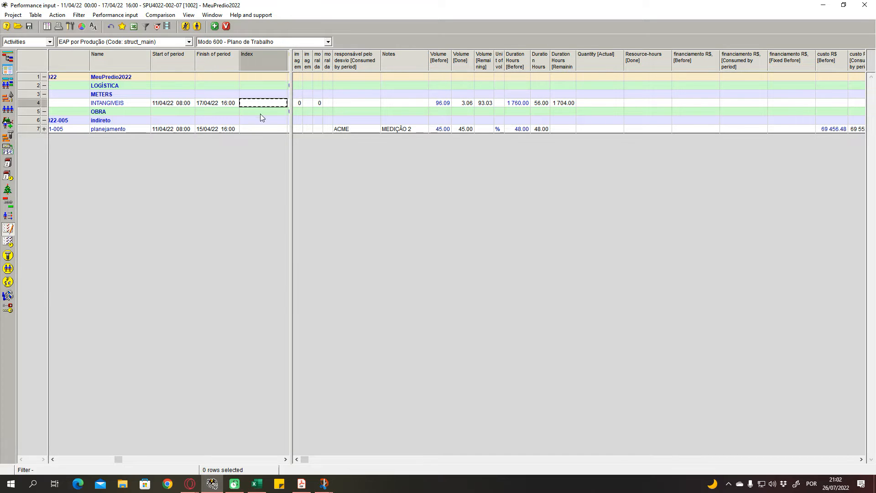
click(123, 460)
click(117, 461)
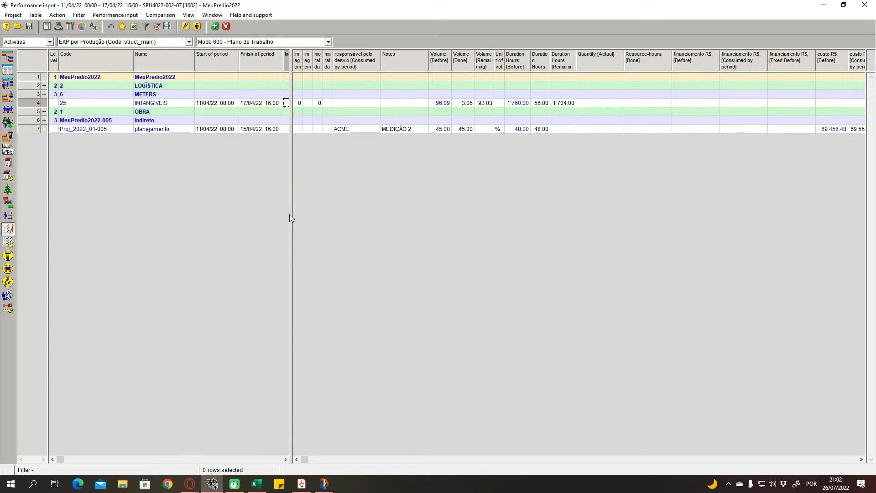
drag(290, 211, 286, 211)
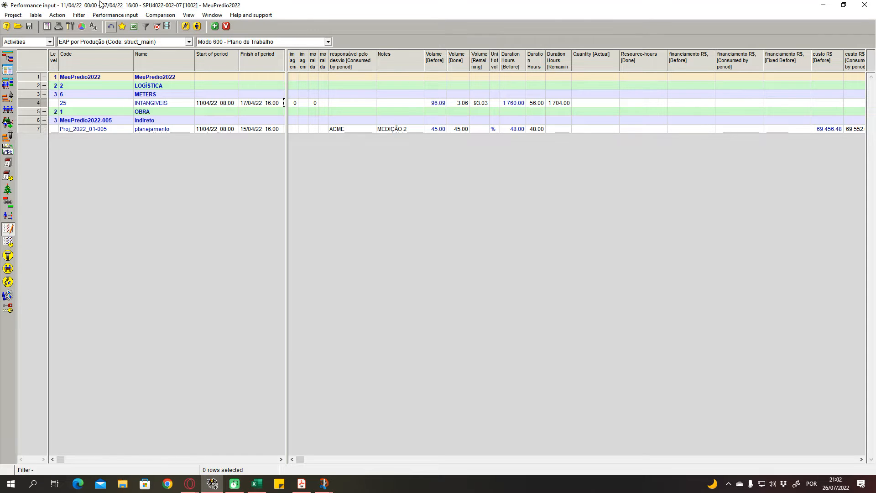
click(162, 122)
click(161, 103)
click(162, 112)
click(158, 119)
click(151, 128)
click(124, 130)
click(110, 119)
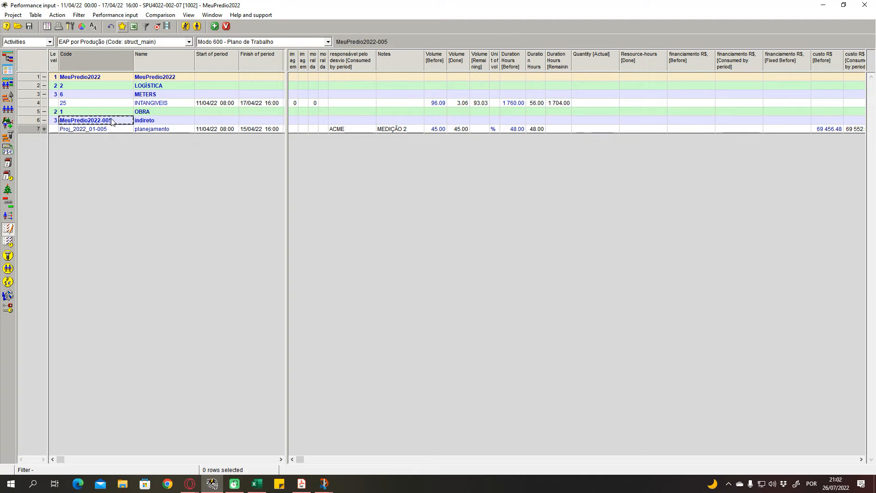
click(110, 103)
click(110, 111)
click(107, 95)
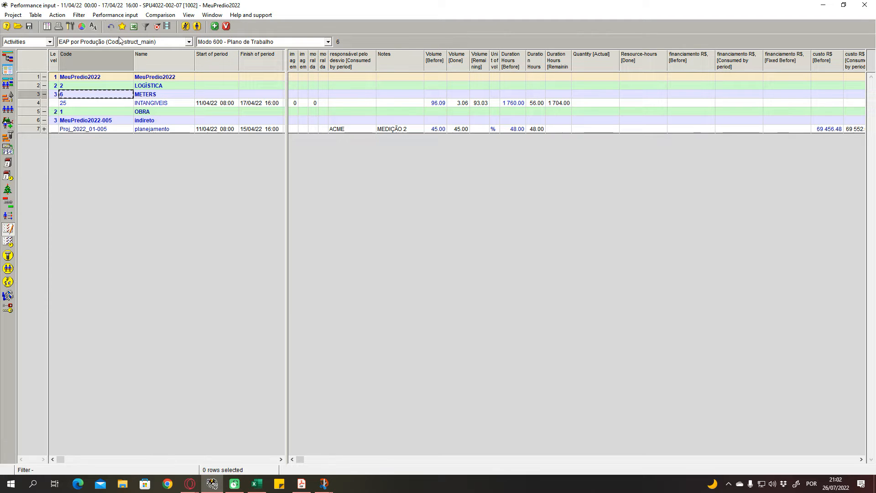
click(178, 121)
click(130, 120)
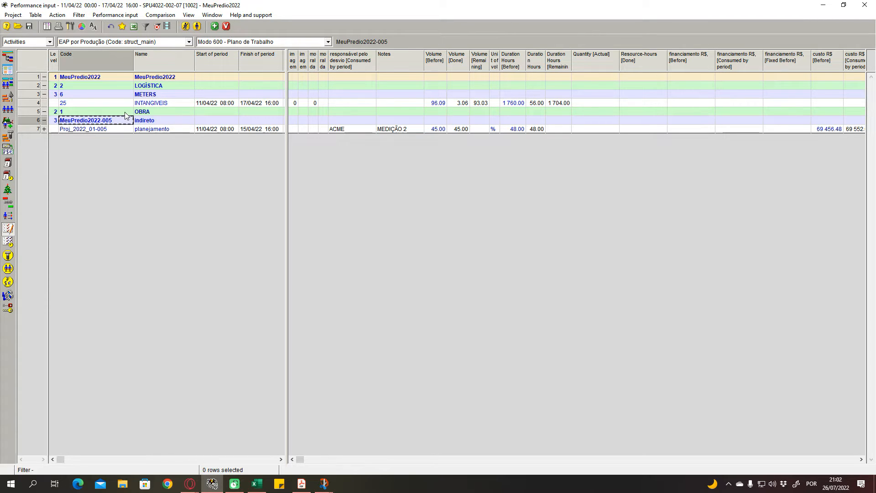
- Look over the volume, duration and financing columns for INTANGIVEIS, OBRA and planejamento
click(128, 113)
click(324, 112)
click(436, 113)
click(486, 114)
click(514, 115)
click(561, 114)
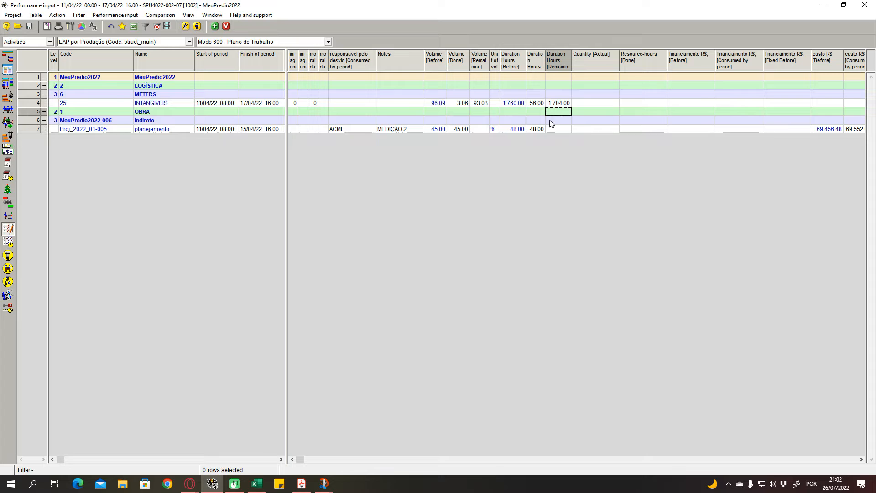
click(491, 114)
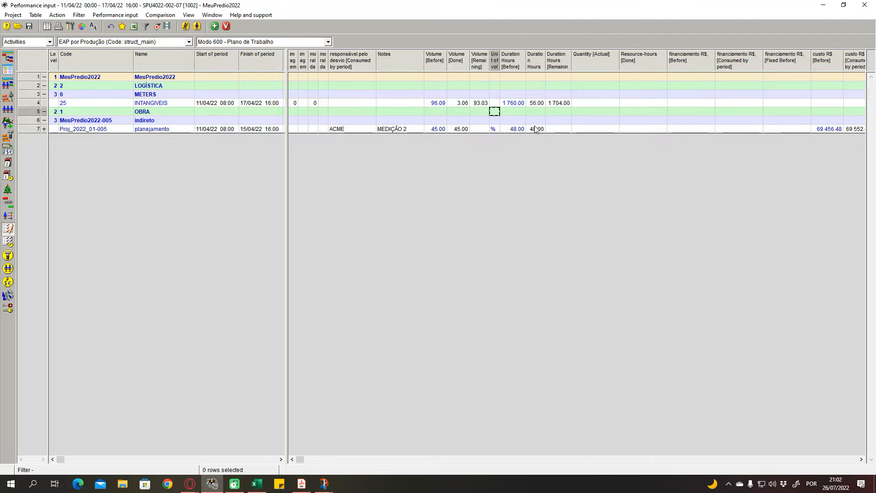
click(723, 128)
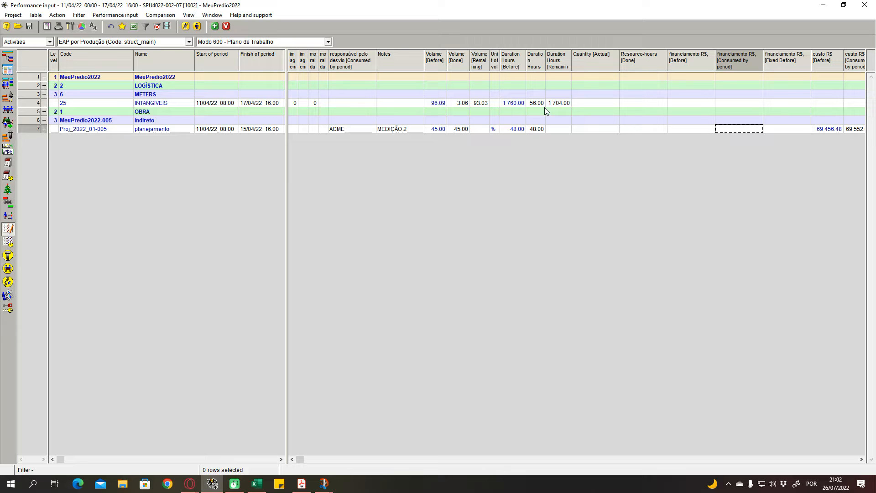
click(442, 103)
click(596, 120)
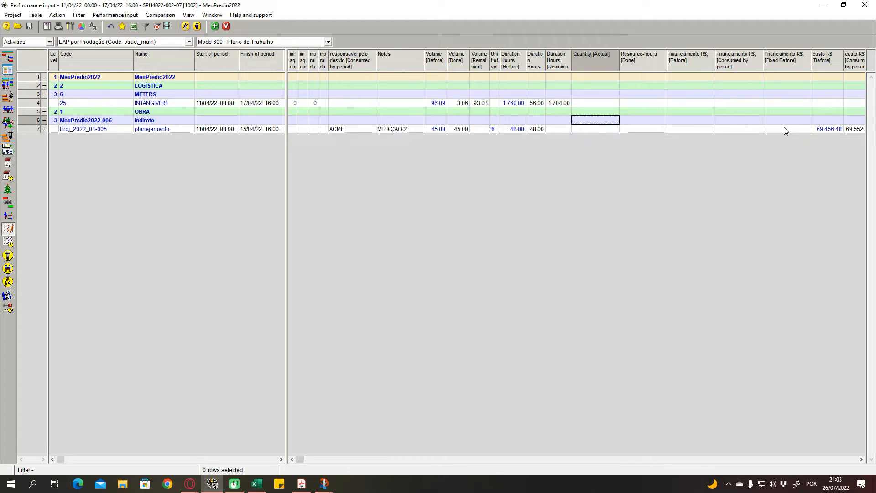
- Compare planejamento's custo R$ columns with its AGUA planned and consumed-by-period figures
key(Right)
key(Right)
key(Right)
key(Right)
key(Right)
key(Right)
key(Right)
key(Right)
key(Right)
key(Right)
key(Right)
key(Right)
key(Right)
key(Right)
key(Right)
key(Right)
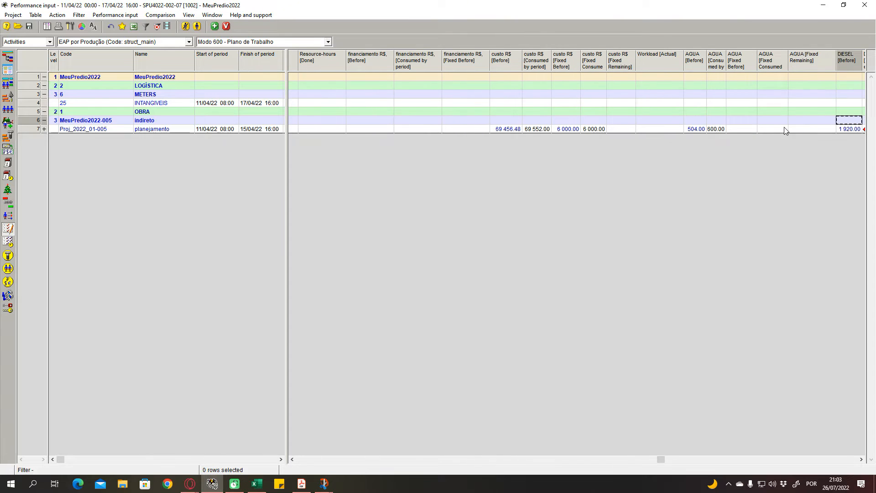
key(Left)
key(Left)
key(Left)
key(Left)
key(Left)
key(Left)
key(Left)
key(Left)
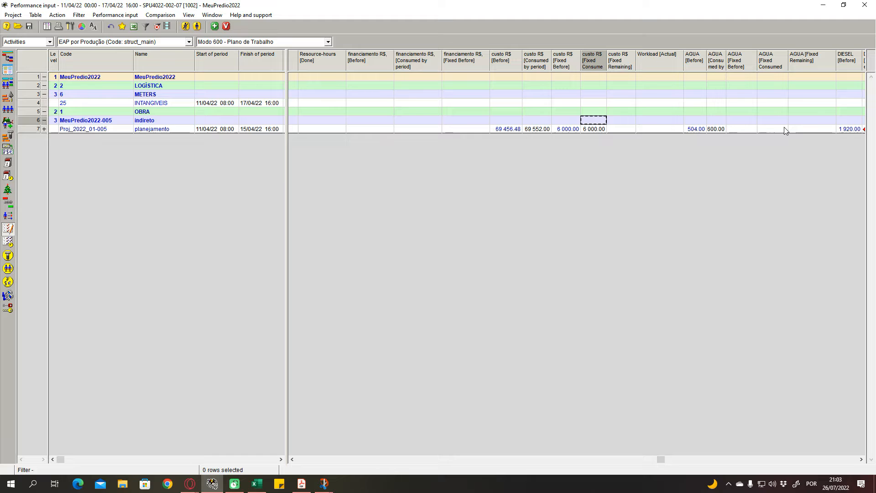
key(Left)
key(Left)
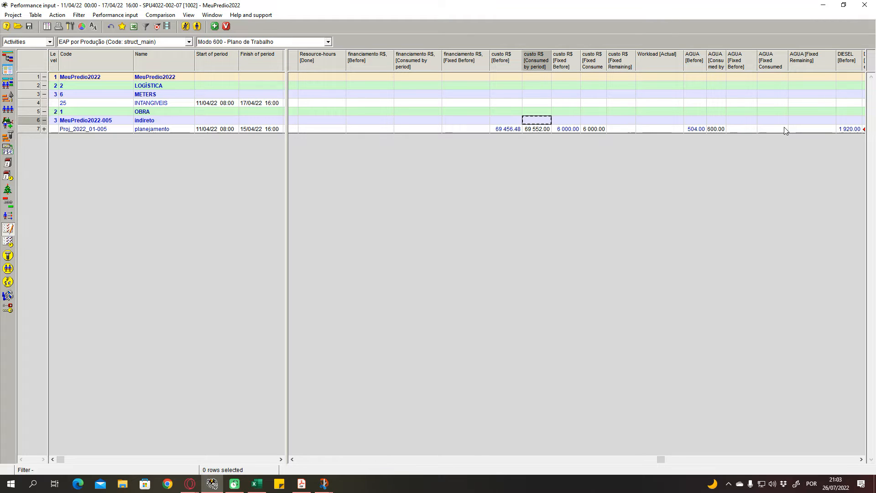
key(Down)
click(694, 130)
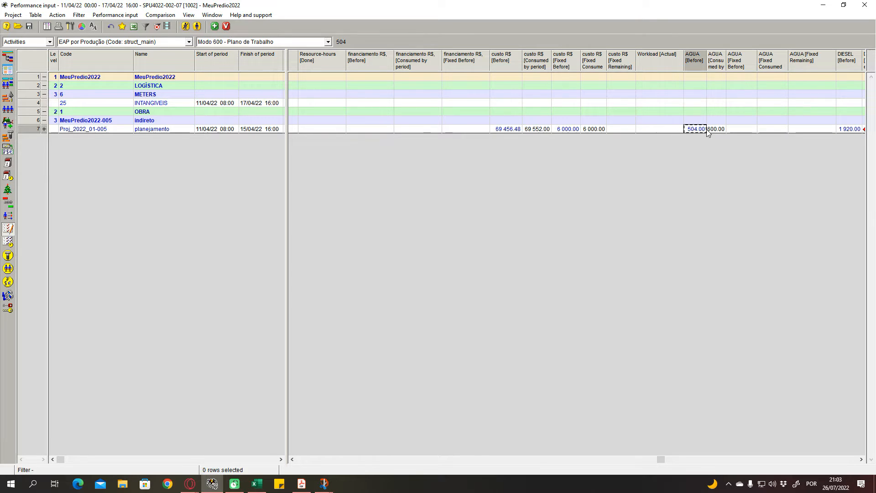
click(715, 130)
click(727, 130)
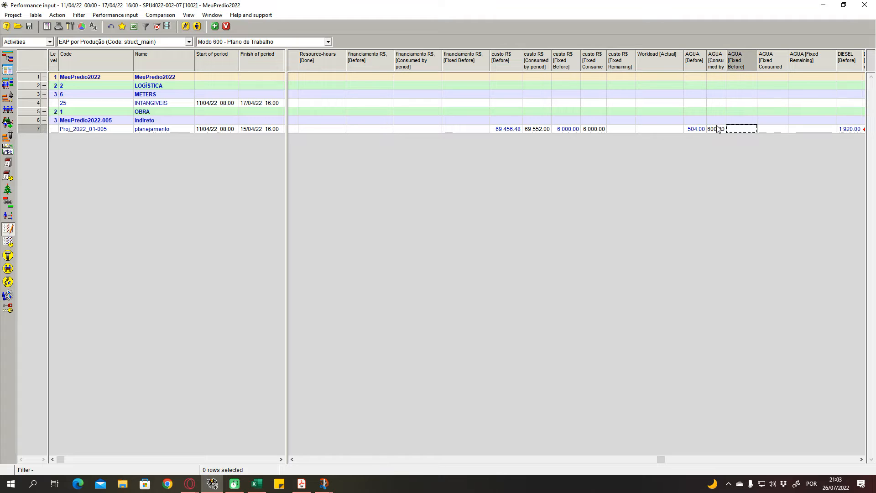
click(715, 128)
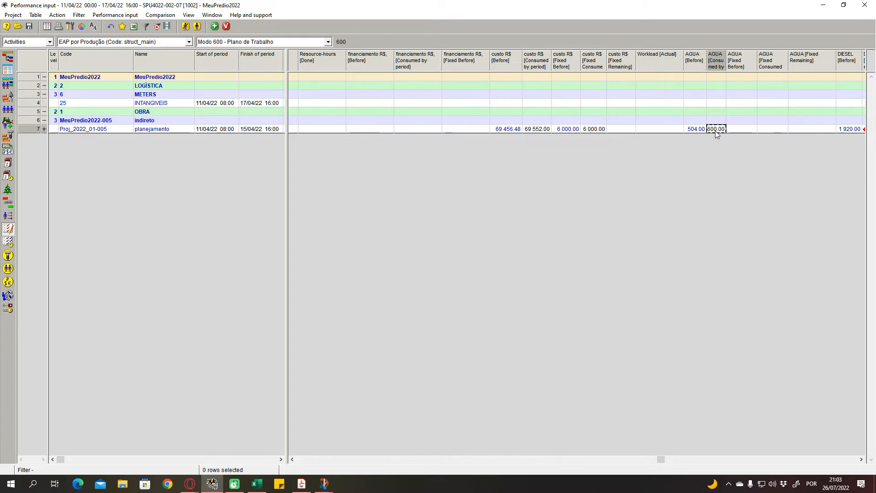
- Set planejamento's custo R$ consumed by period to 65 000
click(532, 131)
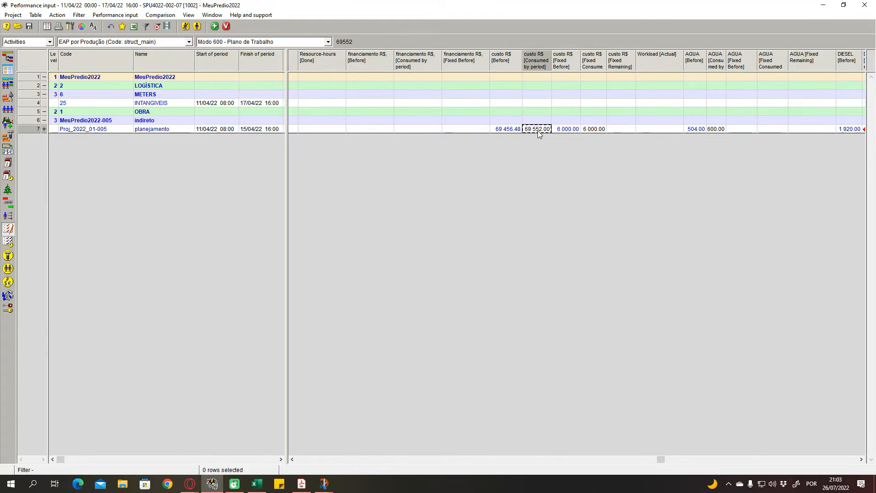
text(65 000)
click(566, 113)
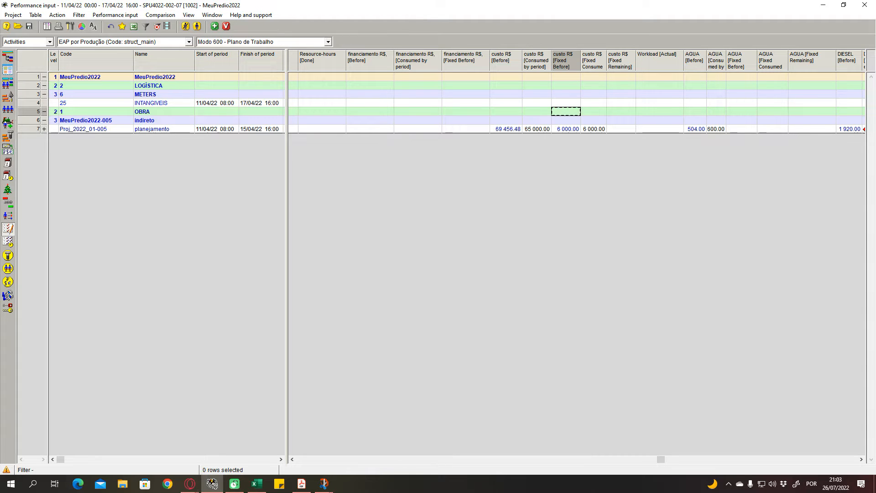
- Switch to the Captura e Esboço capture titled Terceira medição - 3ª semana and enlarge its measurement table
mouse_move(324, 483)
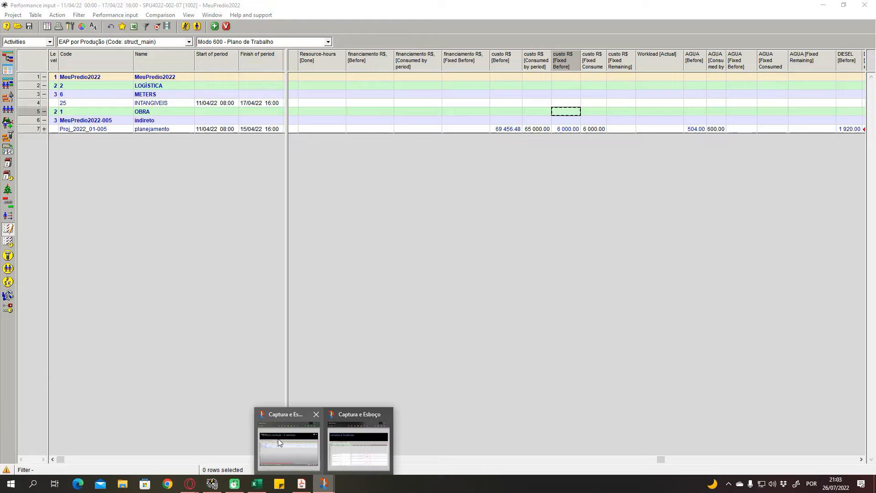
mouse_move(286, 439)
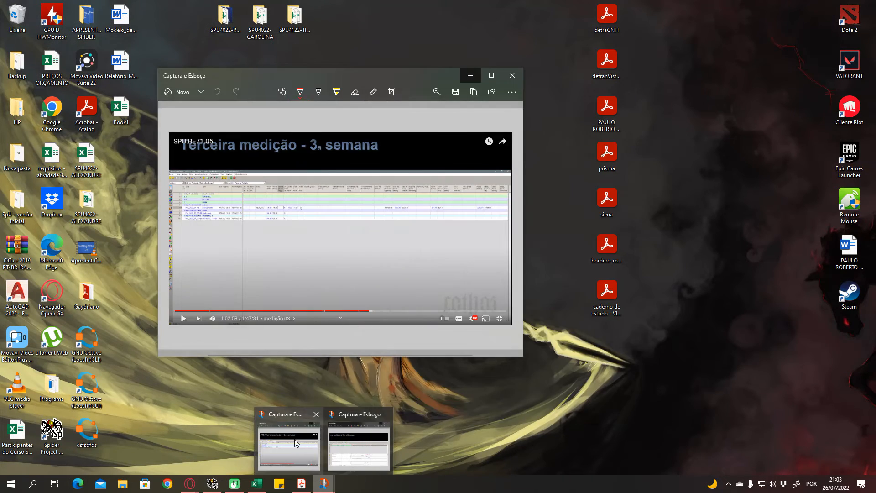
click(294, 439)
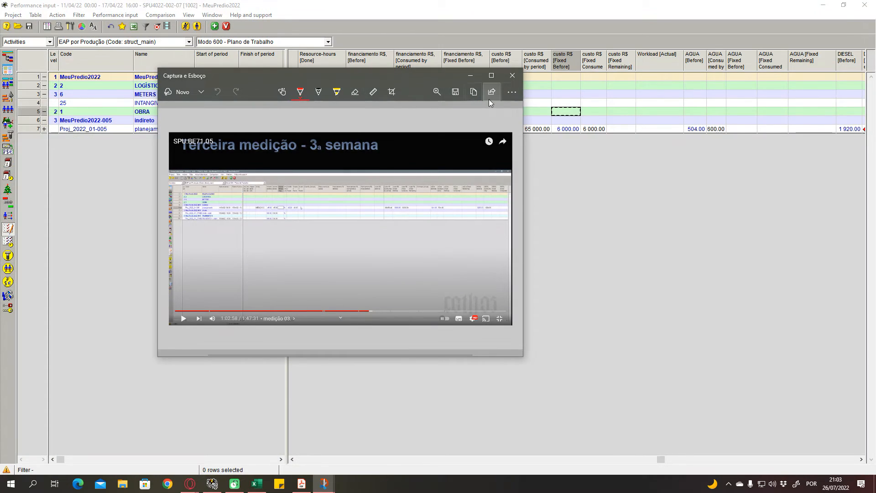
click(491, 75)
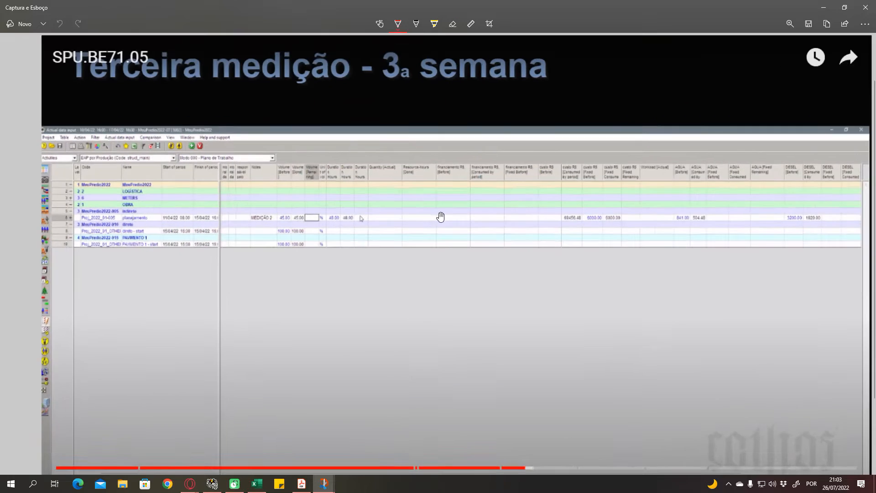
scroll(343, 229, up, 2)
drag(532, 279, 416, 286)
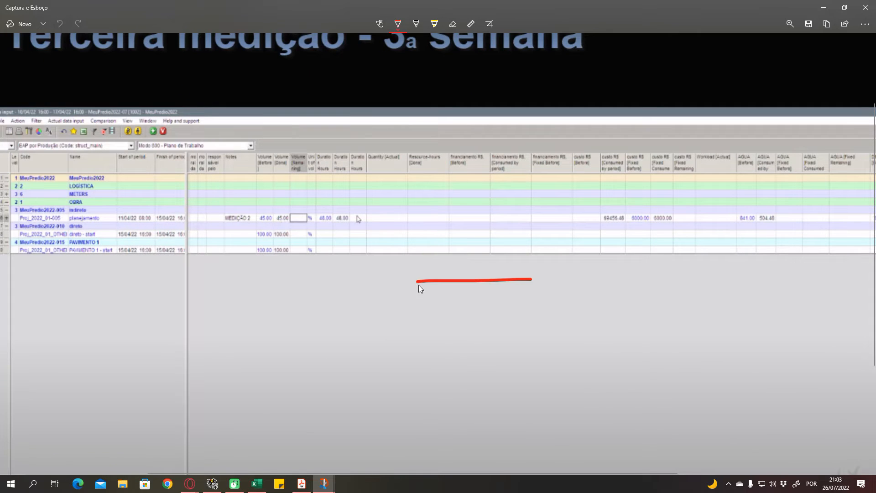
key(ctrl+z)
- Mark planejamento's custo R$ fixed-before value with a red pen arrow in the capture and inspect the cost columns up close
drag(642, 231, 645, 287)
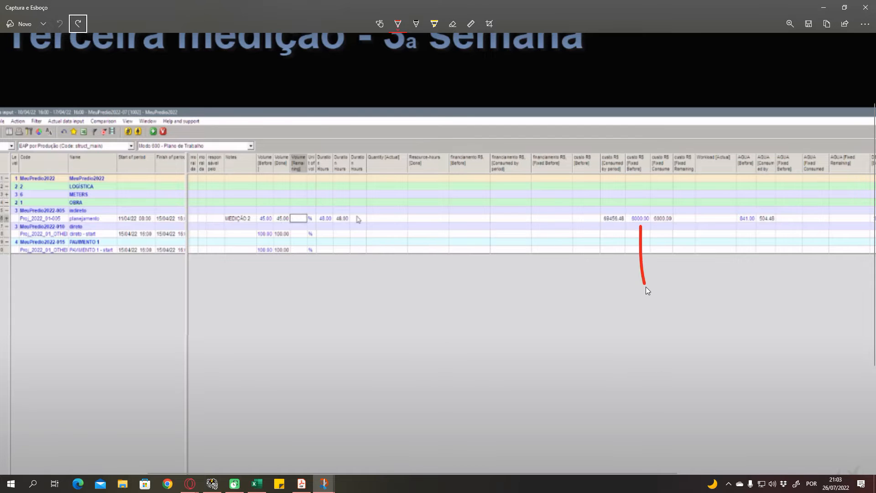
drag(638, 224, 641, 240)
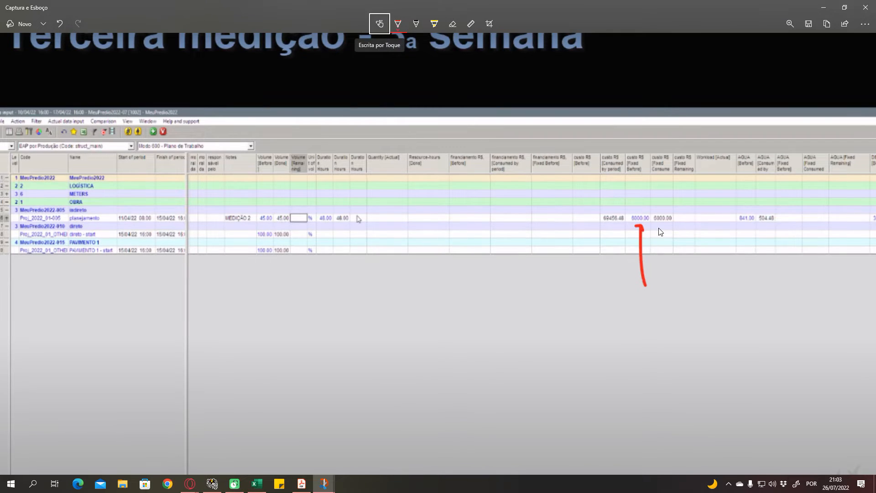
scroll(660, 232, up, 2)
scroll(622, 223, up, 2)
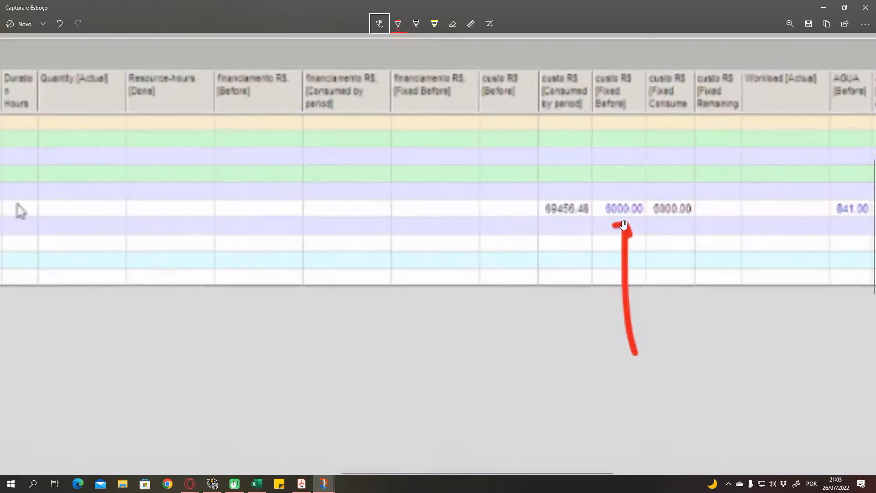
scroll(584, 228, down, 6)
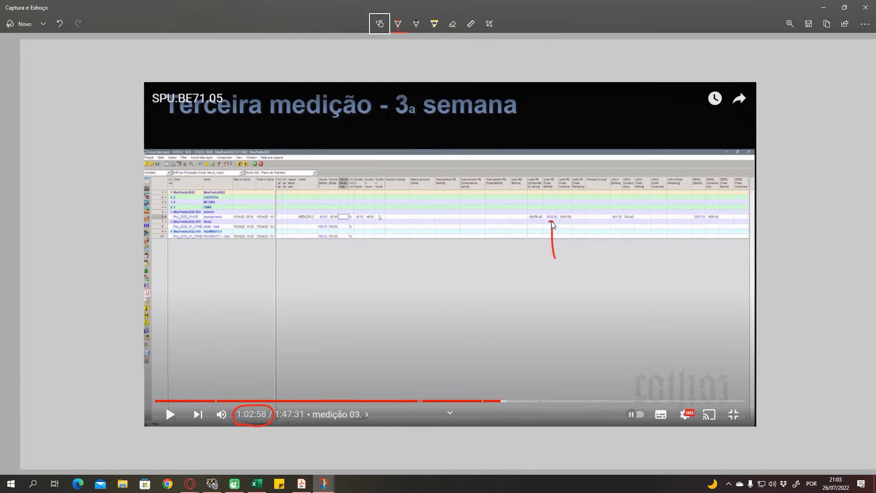
click(823, 8)
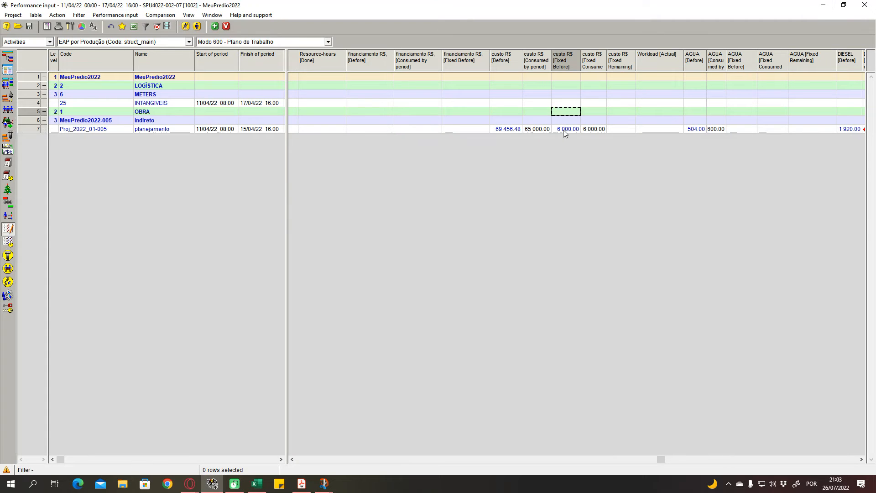
- Set planejamento's custo R$ consumed by period to 60 000 in the Spider Project performance input
click(539, 133)
text(60 000)
key(Return)
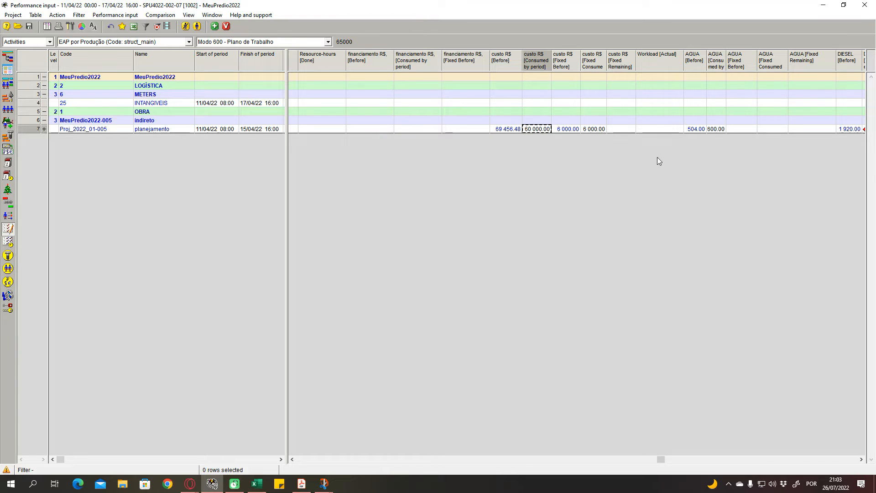
key(ctrl+z)
click(470, 273)
key(ctrl+z)
click(479, 273)
click(562, 129)
click(540, 126)
text(600)
key(Return)
- Review planejamento's AGUA and DIESEL figures and widen the DIESEL consumed-by-period column slightly so its value fits
click(606, 127)
click(661, 121)
click(716, 128)
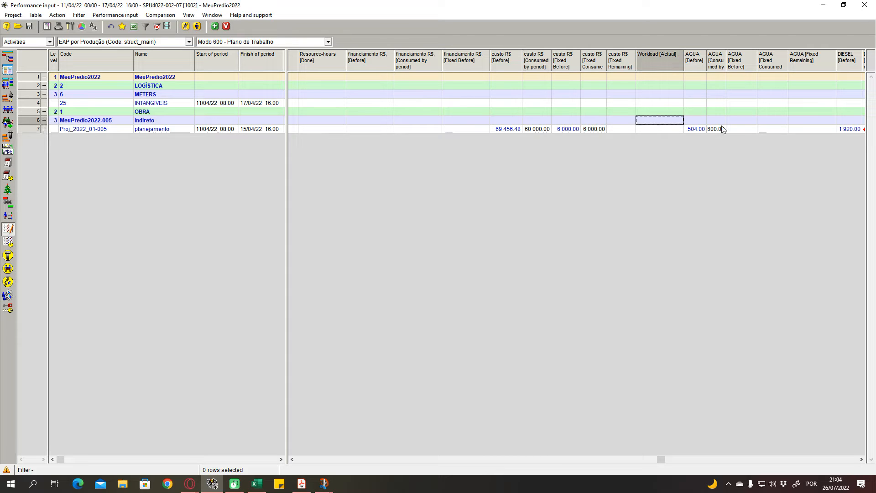
key(Right)
key(Right)
key(Right)
key(Right)
key(Right)
key(Right)
key(Right)
key(Right)
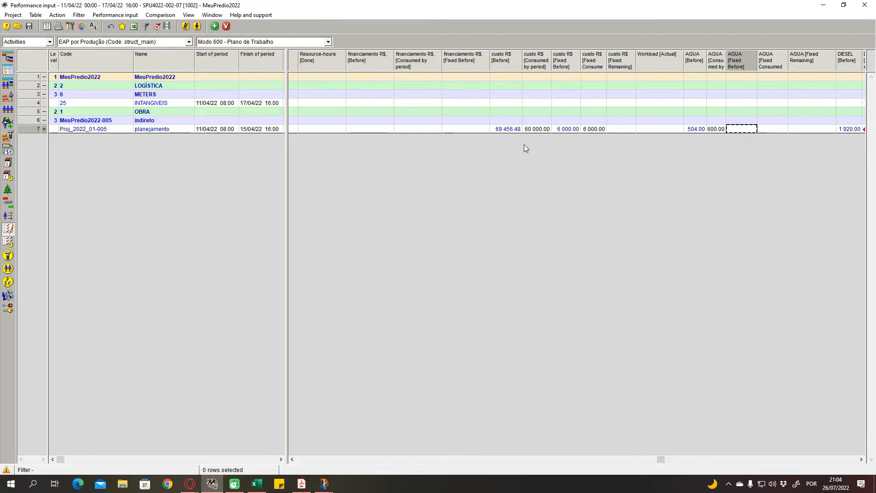
key(Left)
key(Left)
key(Left)
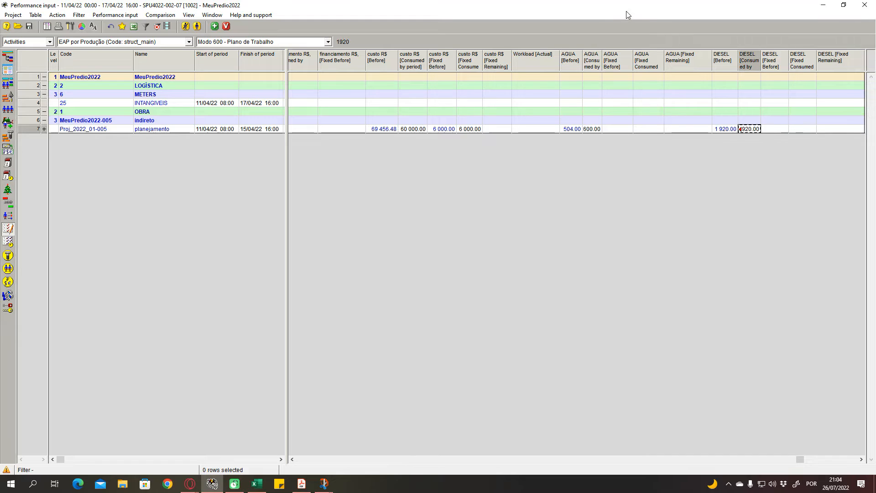
drag(761, 65, 766, 65)
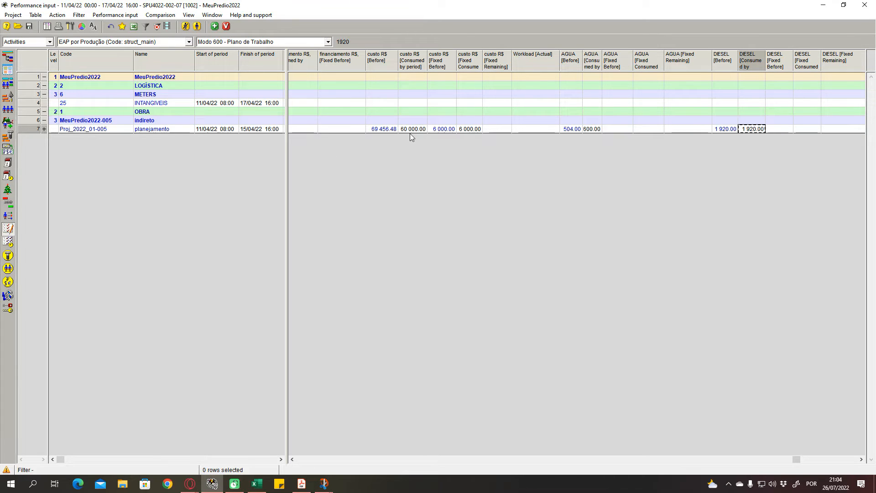
- Examine planejamento's responsible party, notes, volume, duration and custo R$ consumed by period
click(359, 128)
key(Left)
key(Left)
key(Left)
key(Left)
key(Left)
key(Left)
key(Left)
key(Left)
key(Left)
key(Left)
key(Left)
key(Left)
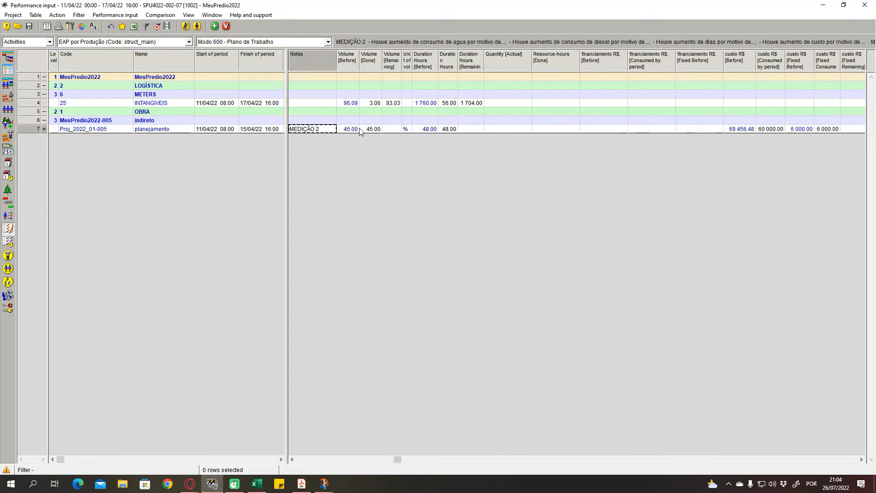
key(Left)
key(Right)
key(Right)
key(Right)
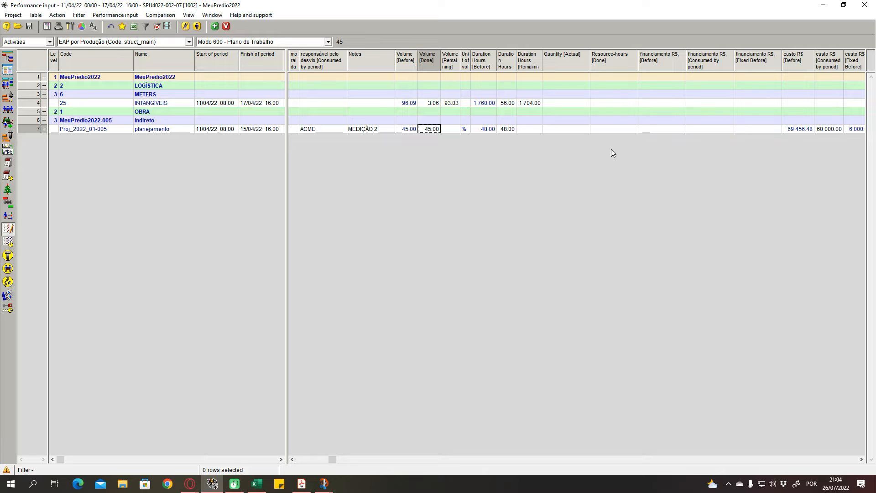
click(821, 130)
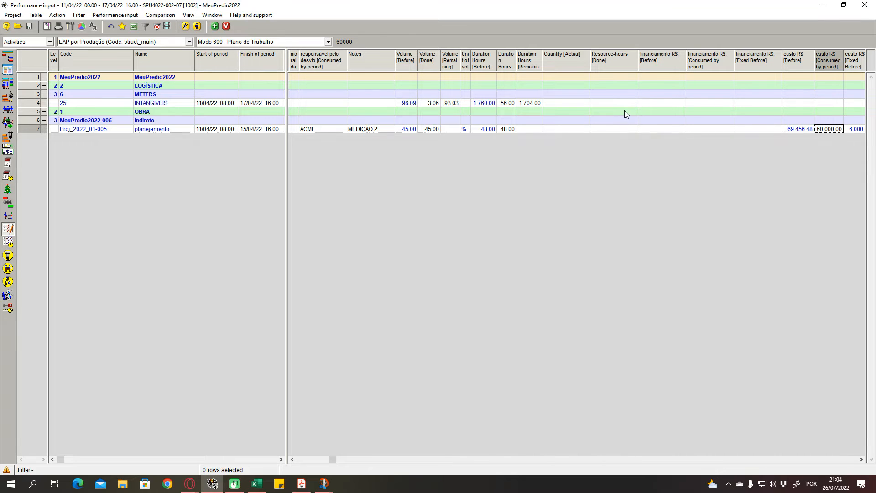
click(573, 113)
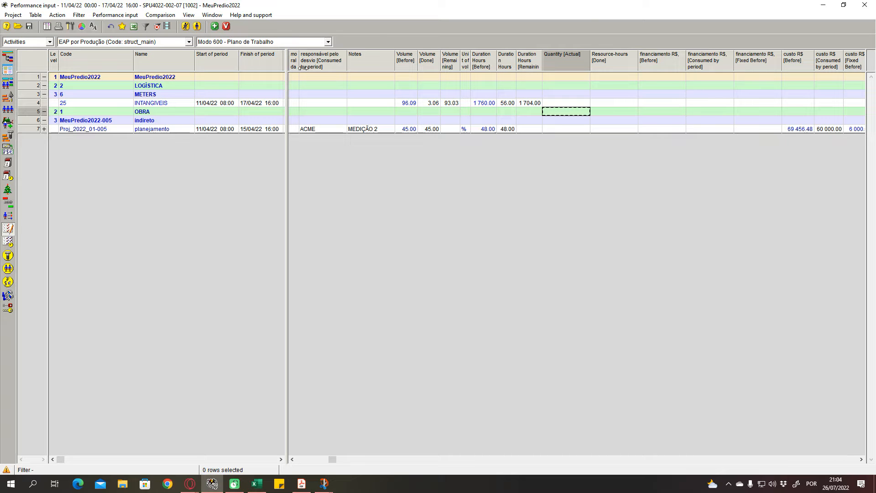
click(336, 111)
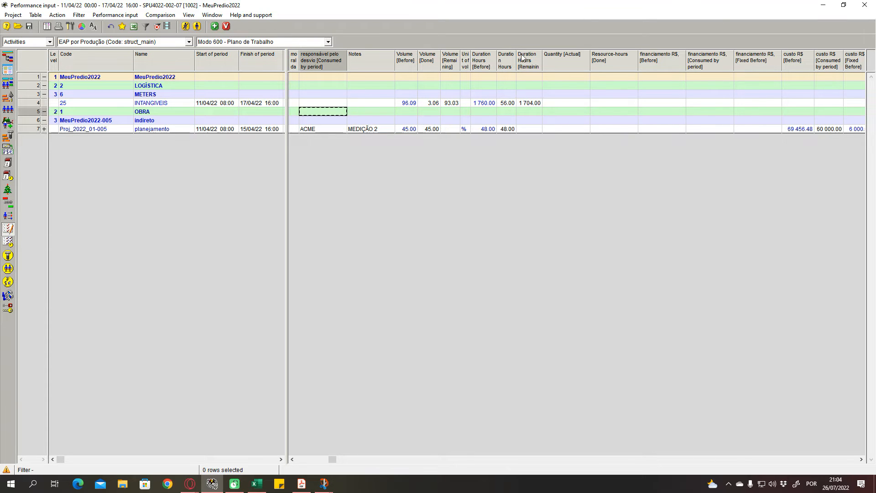
- Close the performance input and open version 1003 of project SPU4022-002-07
click(864, 6)
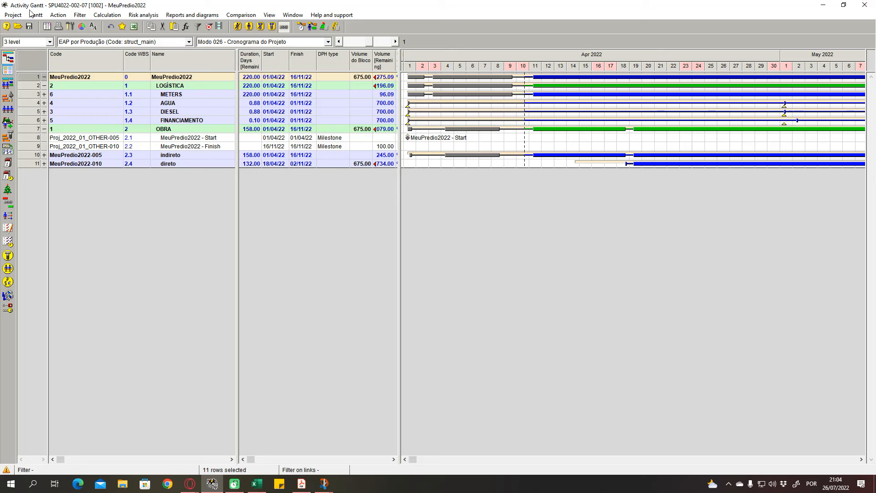
click(17, 26)
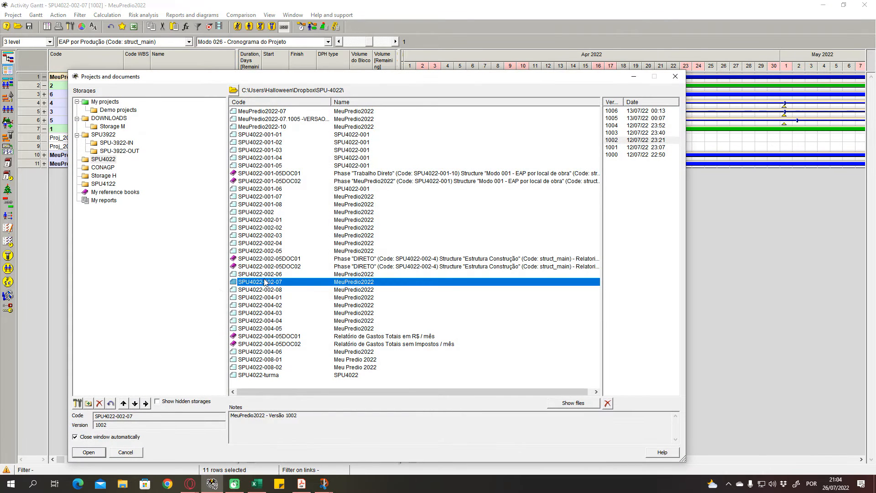
click(619, 133)
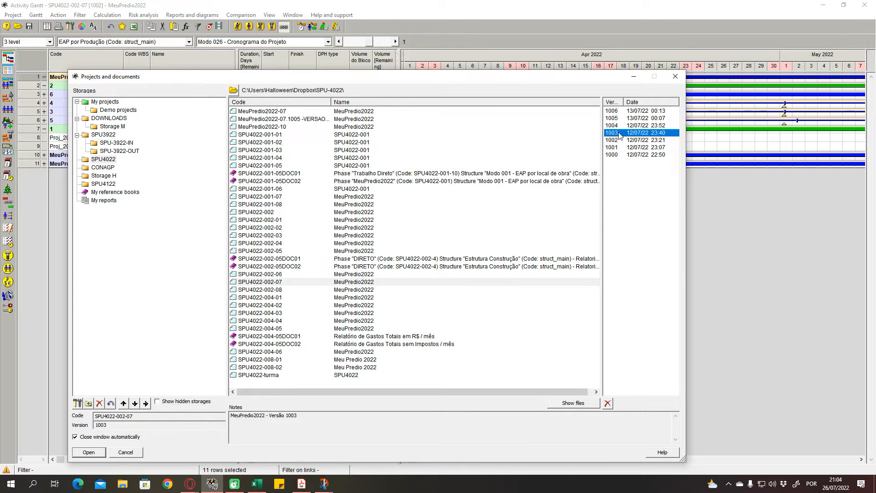
click(89, 452)
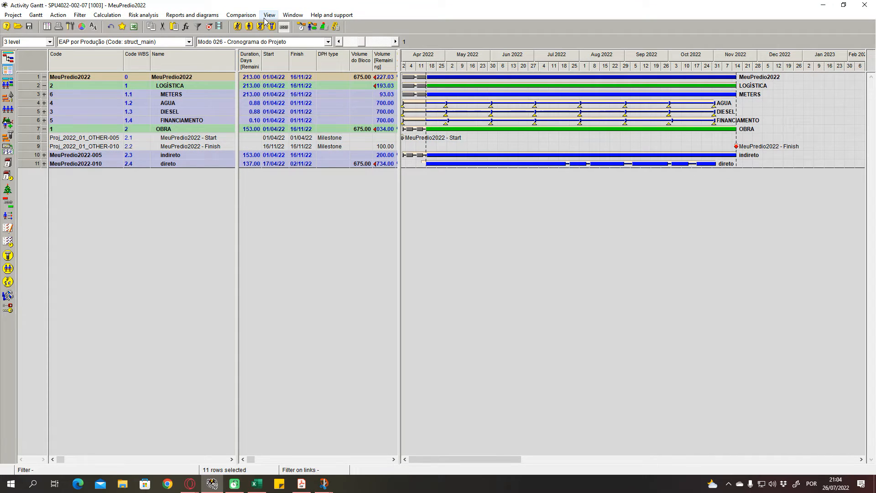
- Display the performance input of version 1003 and collapse the resource rows under supervisão
click(265, 18)
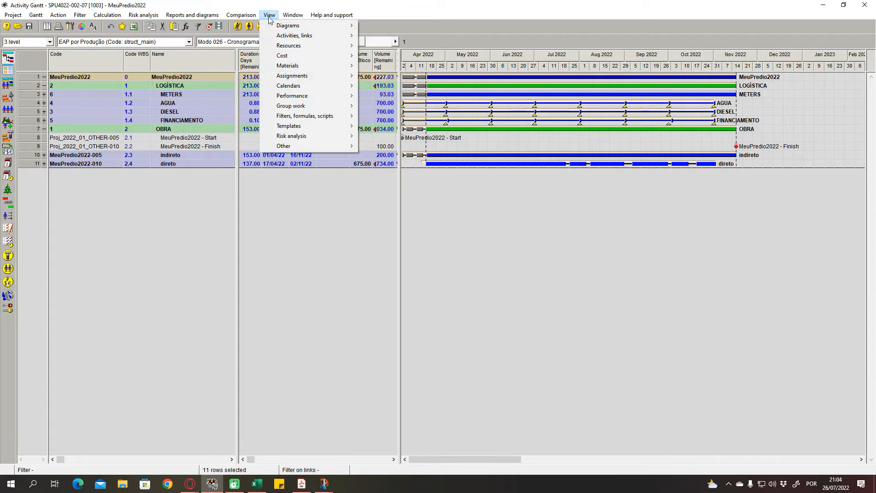
mouse_move(311, 96)
click(378, 97)
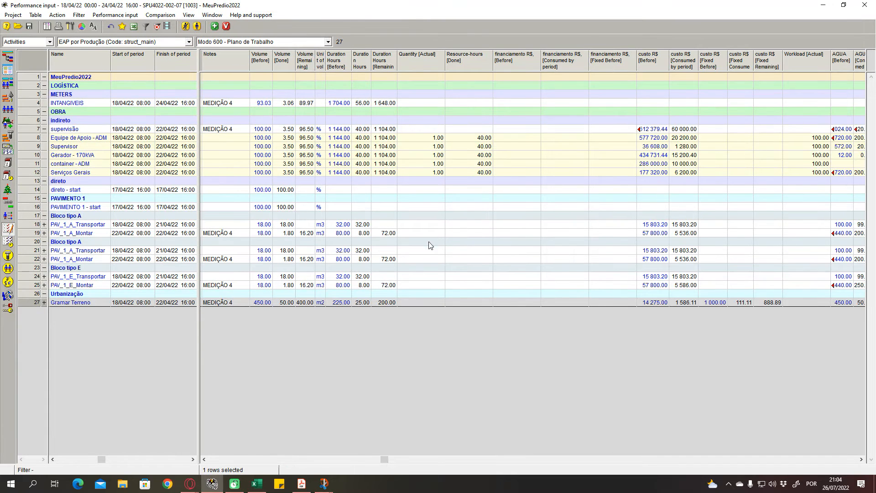
click(354, 191)
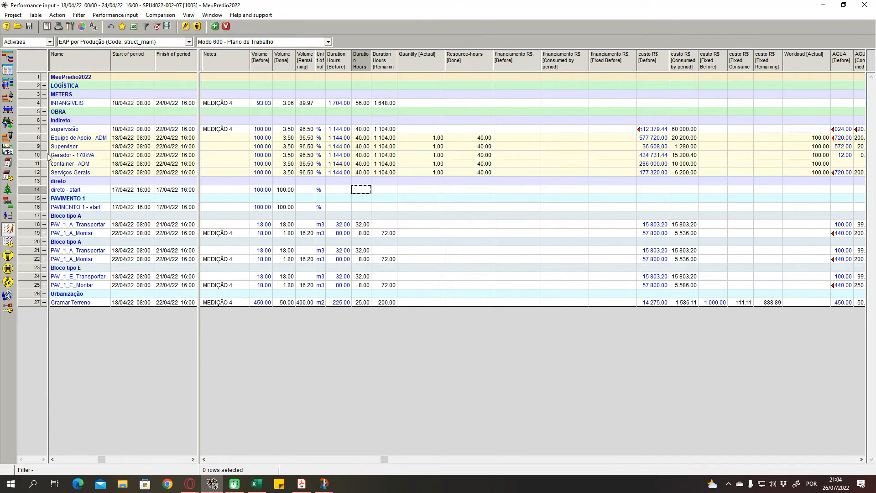
click(44, 129)
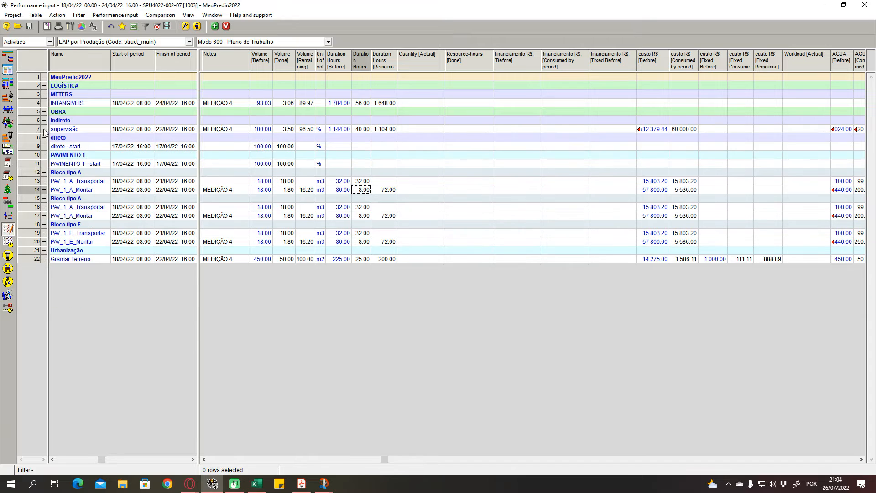
click(319, 146)
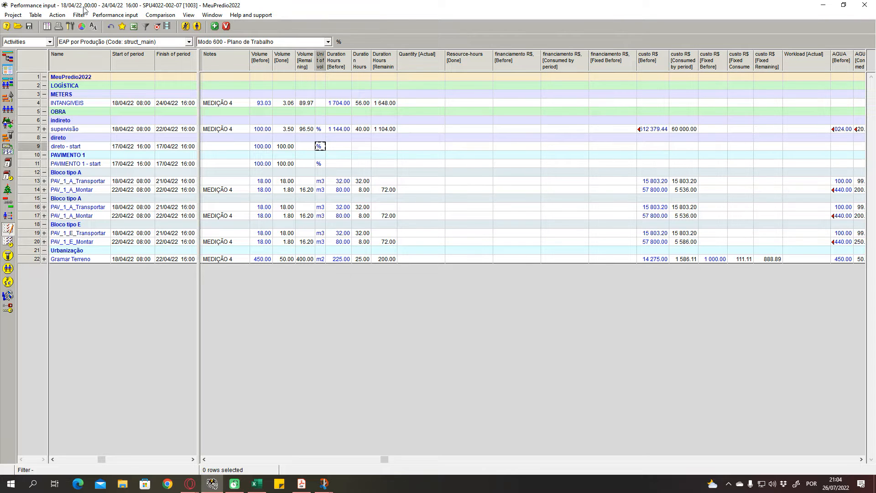
- Check the measurement period and the activities' start and finish of period dates, especially for INTANGIVEIS and supervisão
click(166, 138)
click(238, 138)
click(145, 137)
click(168, 139)
click(129, 129)
click(134, 113)
click(137, 118)
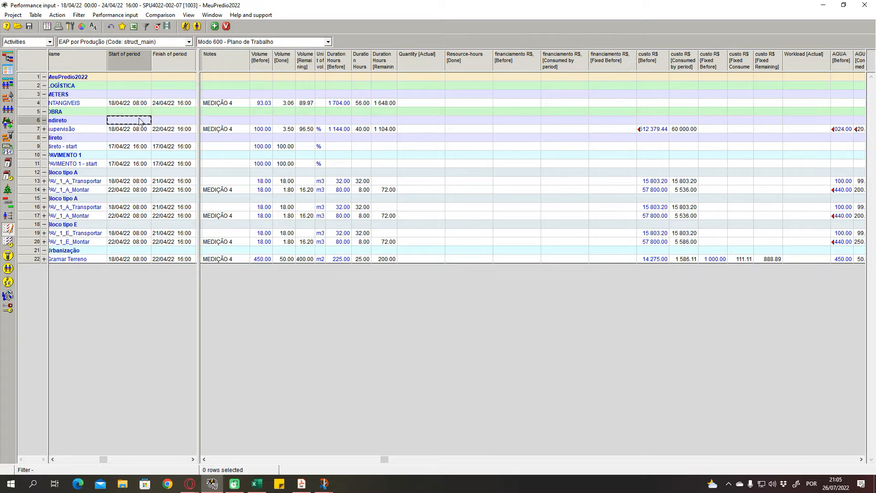
click(160, 118)
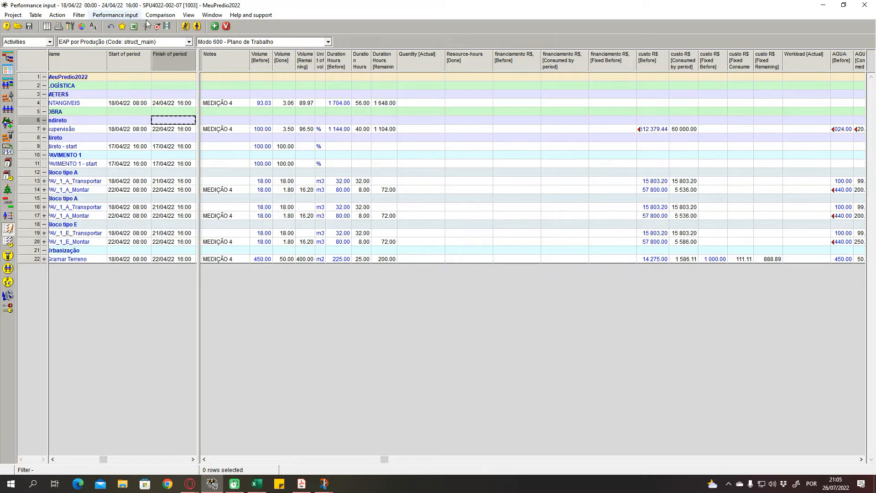
click(211, 95)
click(210, 104)
click(214, 118)
click(168, 114)
click(174, 118)
click(142, 113)
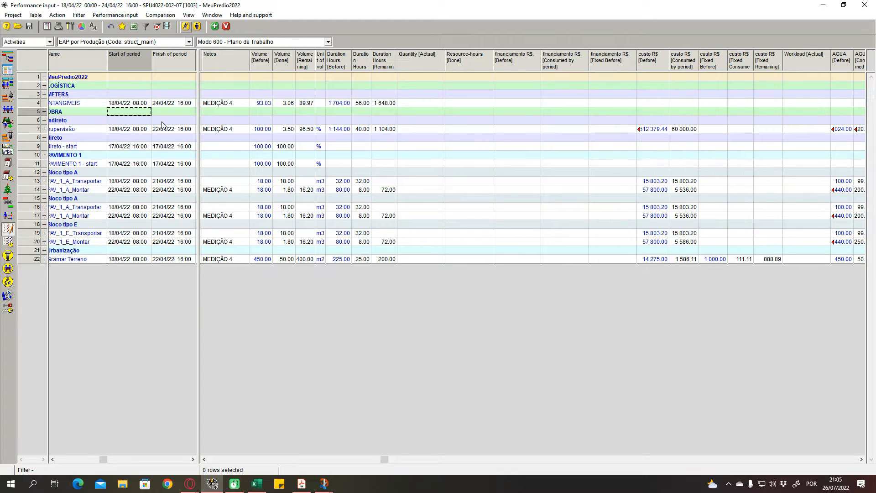
- Look over the company image, moral, responsible party and notes columns for the listed activities
click(261, 113)
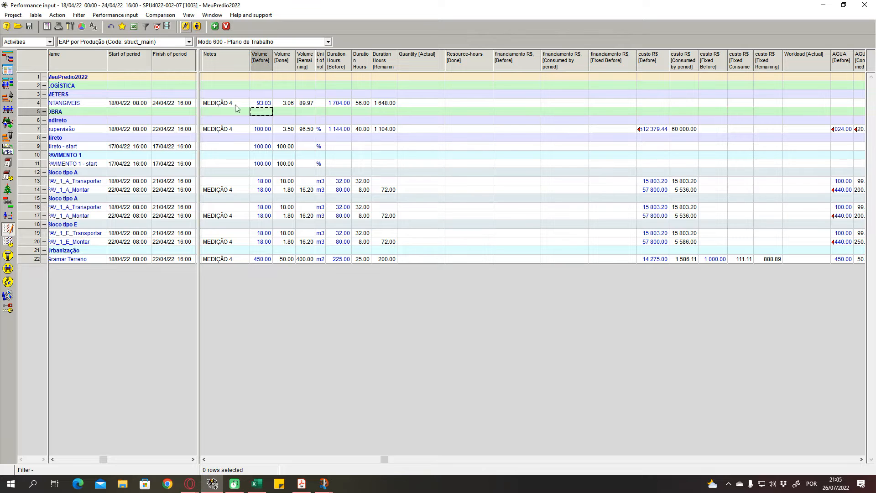
click(212, 458)
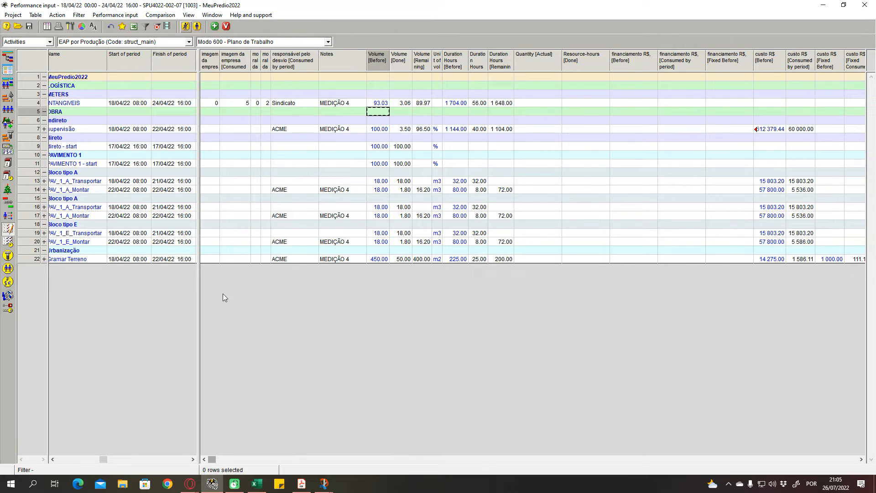
click(255, 138)
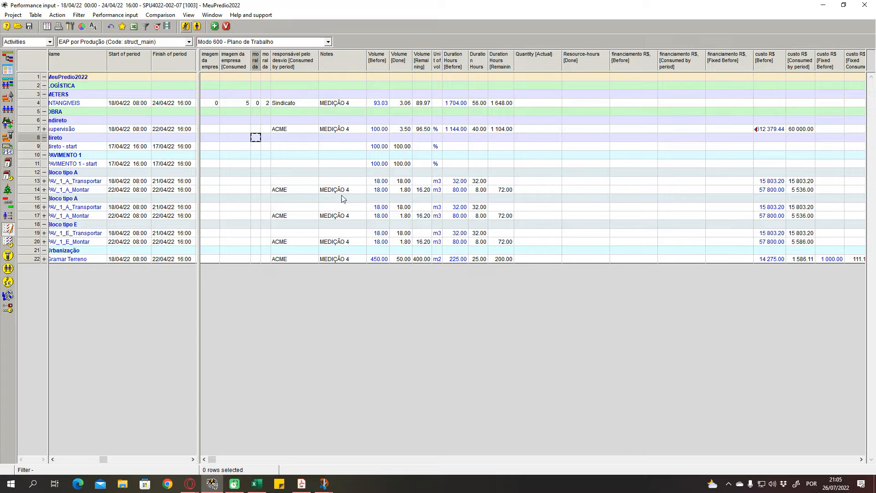
- Check the duration and cost values of Gramar Terreno and the PAV_1_A_Transportar activity, glancing at the captured reference images for comparison
click(486, 206)
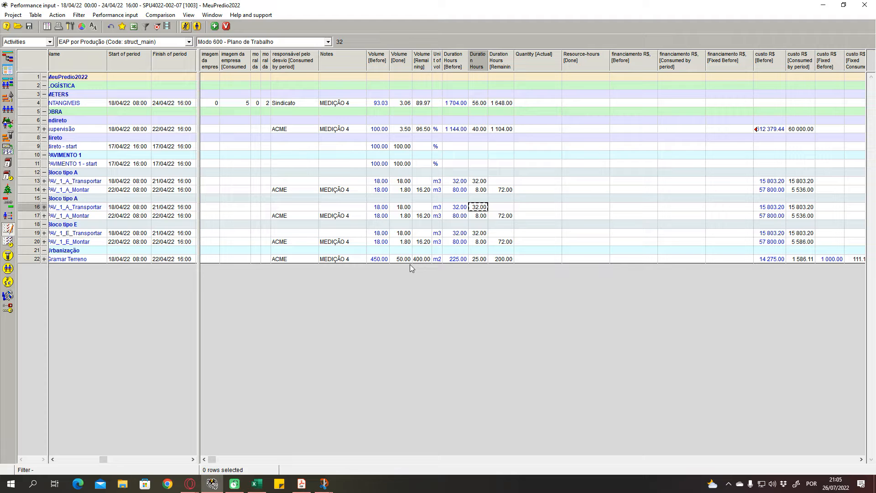
click(770, 259)
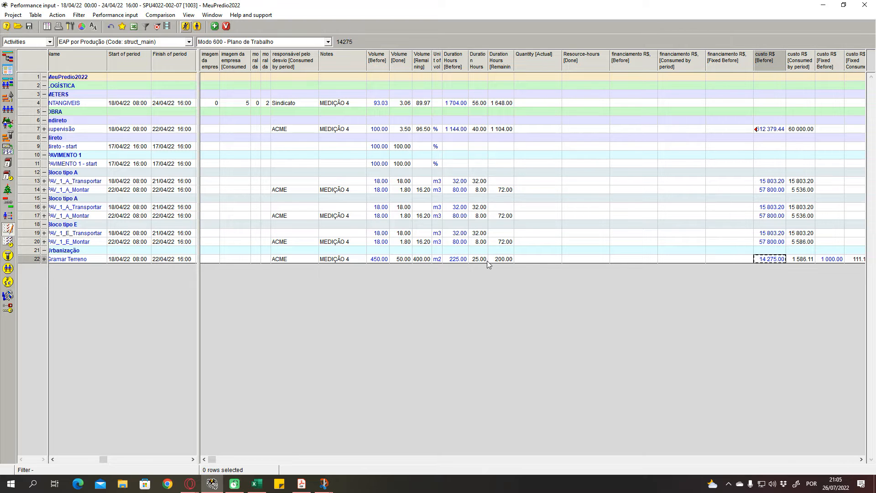
click(500, 260)
mouse_move(324, 484)
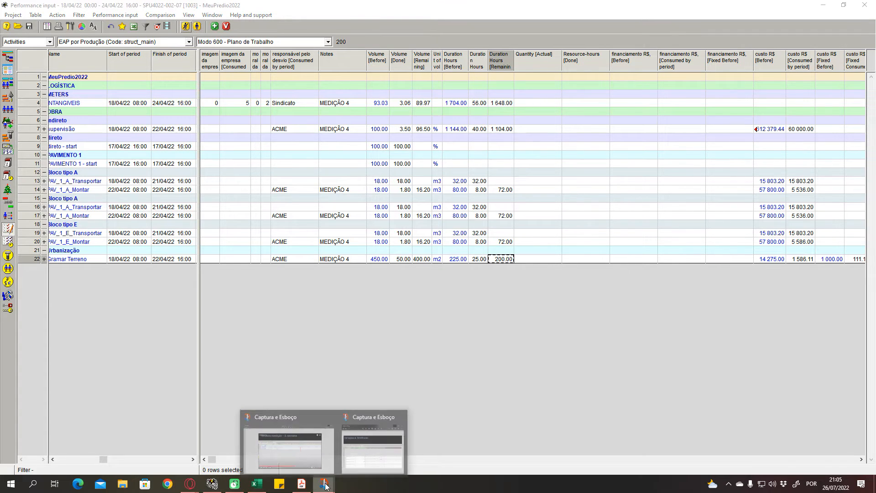
mouse_move(364, 441)
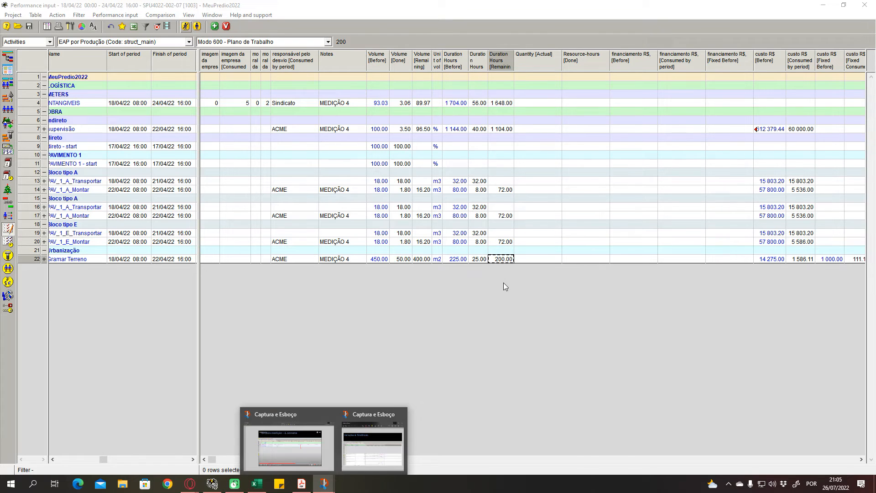
click(559, 234)
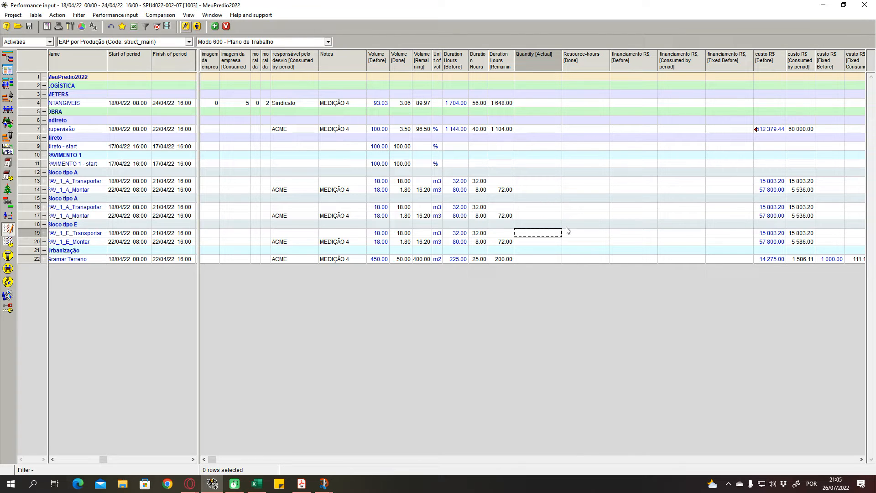
- Look across the cost, AGUA and DIESEL columns for PAV_1_E_Transportar and Gramar Terreno
key(Right)
key(Right)
key(Right)
key(Right)
key(Right)
key(Right)
key(Right)
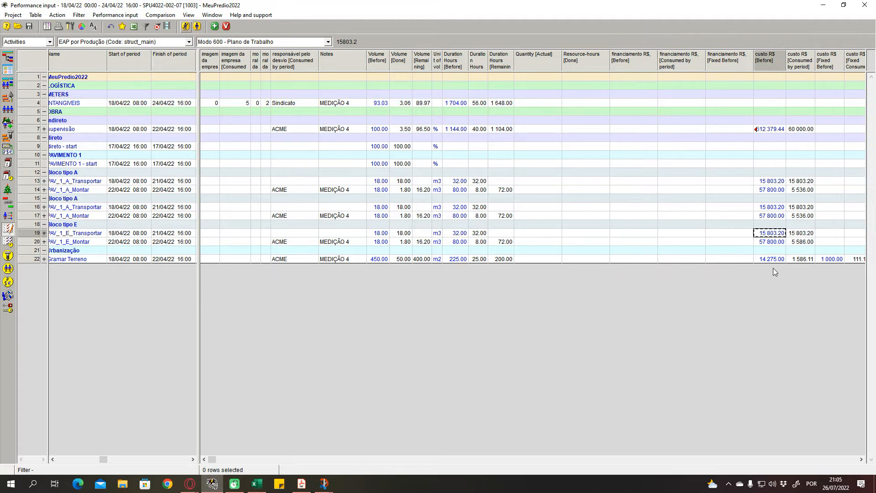
key(Right)
key(Right)
key(Right)
key(Right)
key(Right)
key(Right)
key(Right)
key(Right)
key(Right)
key(Right)
key(Right)
key(Right)
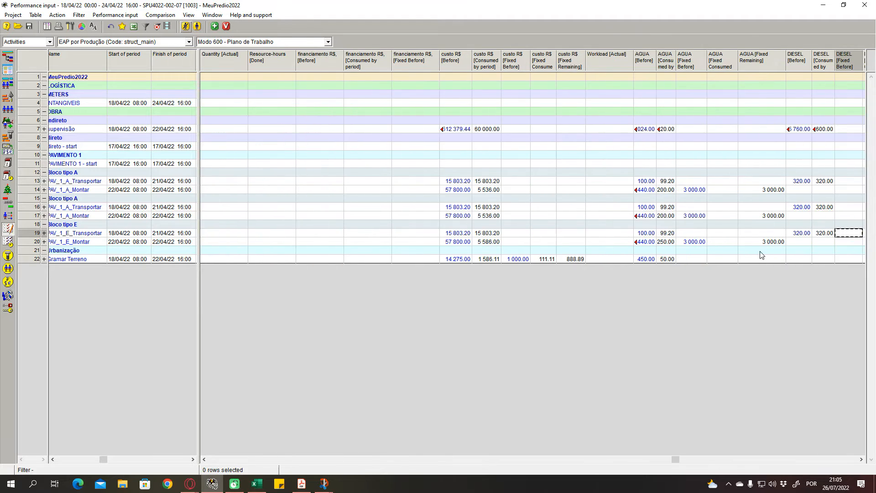
click(639, 258)
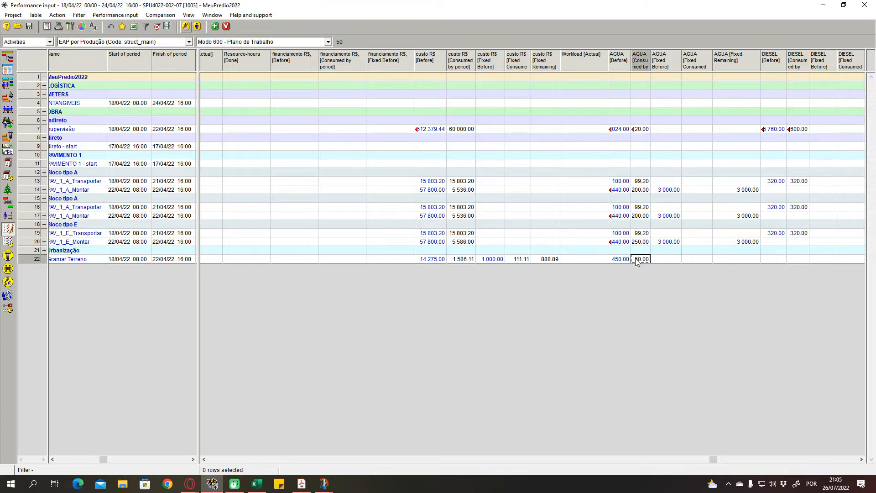
key(Right)
key(Right)
key(Right)
key(Right)
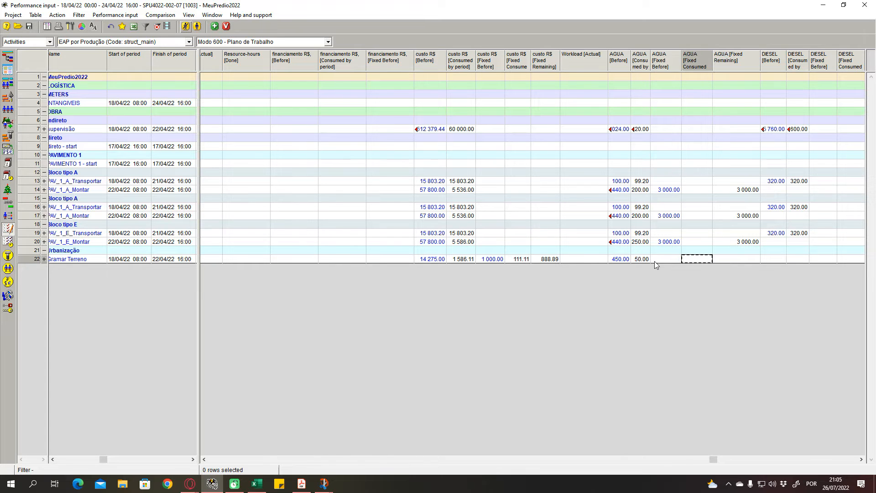
key(Right)
key(Right)
key(Right)
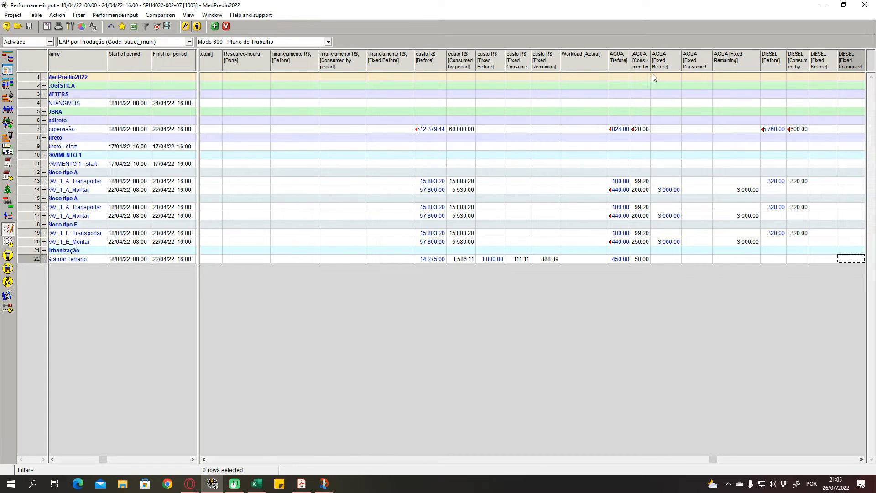
- Widen the AGUA consumed-by-period column to fit its values and check Gramar Terreno and PAV_1_E_Transportar
double_click(651, 64)
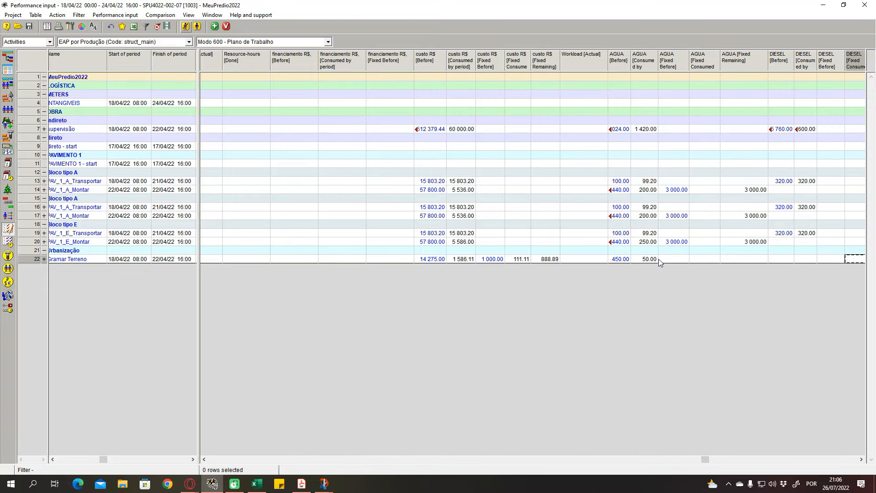
click(654, 259)
click(648, 225)
click(649, 232)
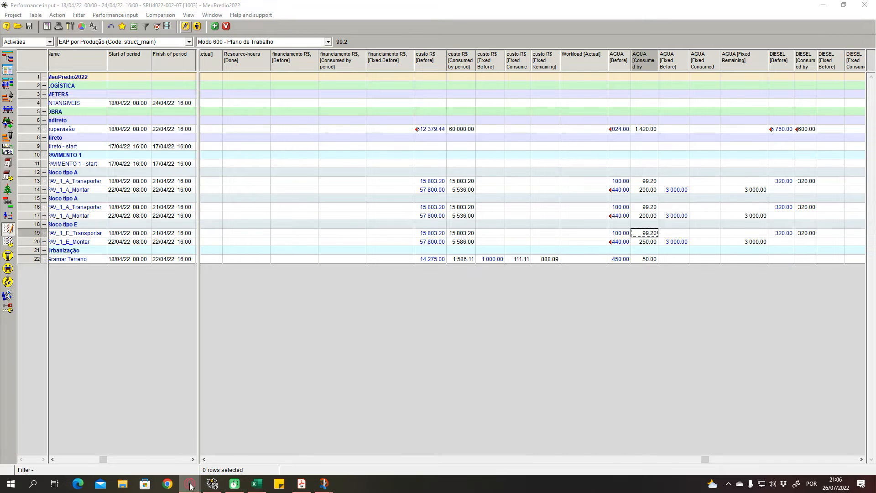
- Switch to the YouTube video SPU.BE71.05, go to 1:14:28 in the fourth measurement and show it full screen
mouse_move(189, 483)
click(249, 435)
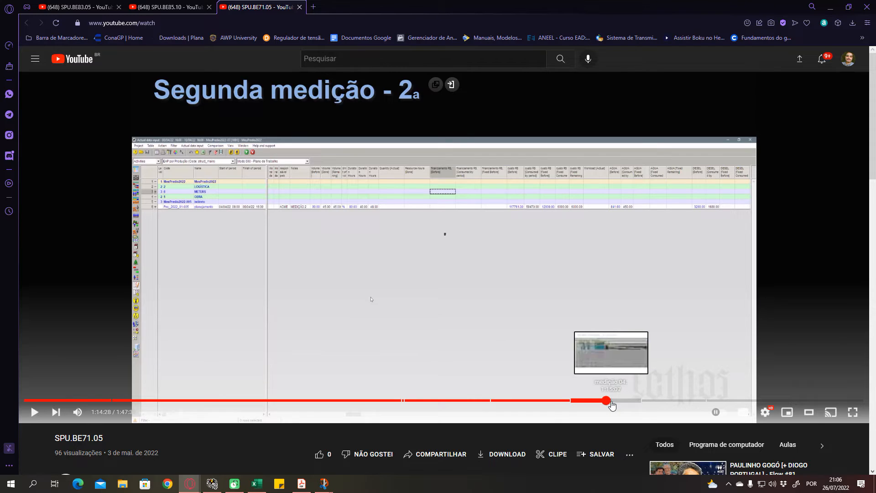
click(606, 400)
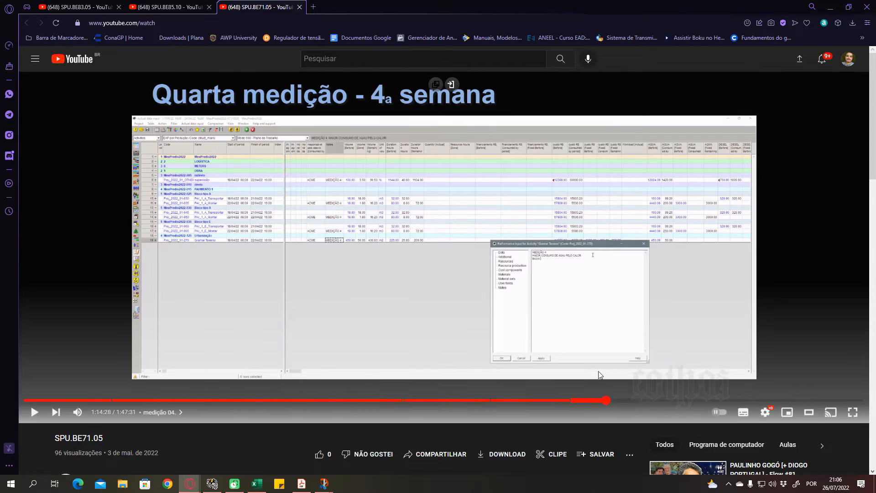
click(853, 412)
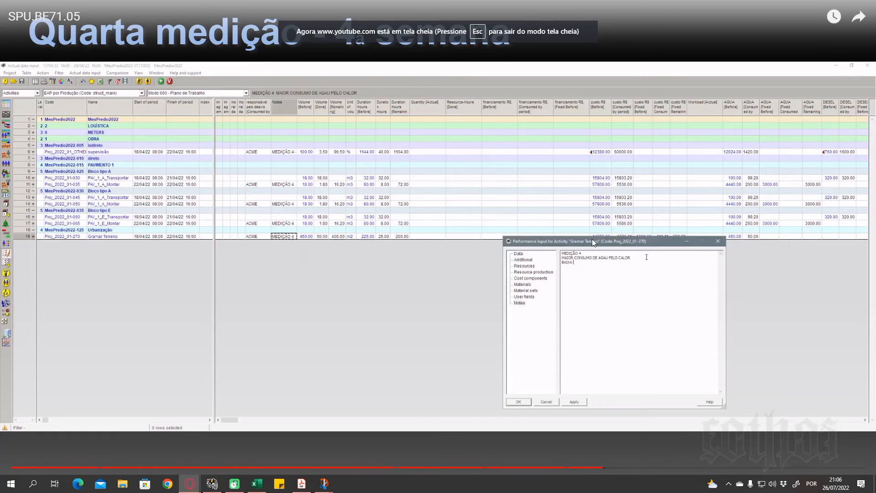
- Search the video's fourth-week measurement for the Gramar Terreno notes and water consumption entry, and leave full screen
click(617, 466)
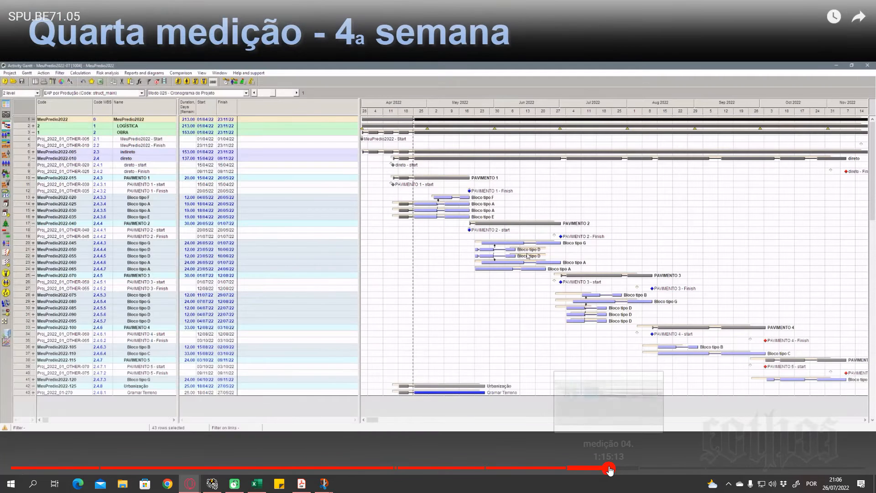
drag(609, 467, 605, 470)
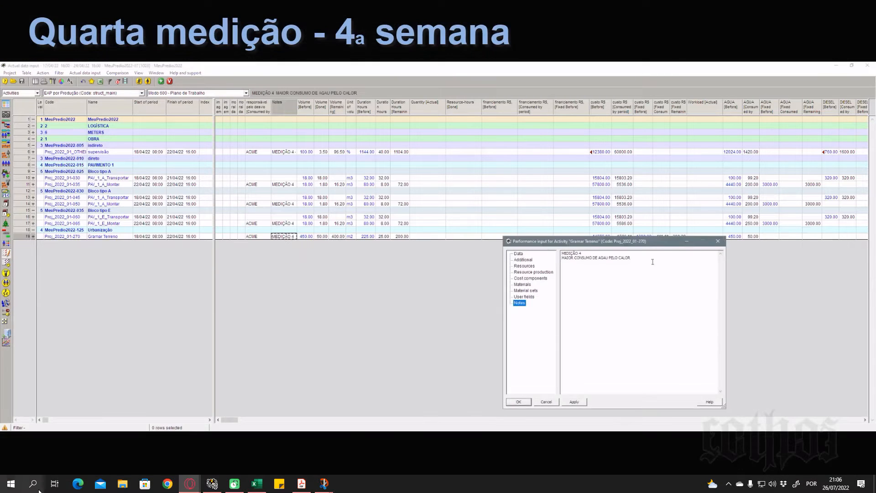
click(71, 444)
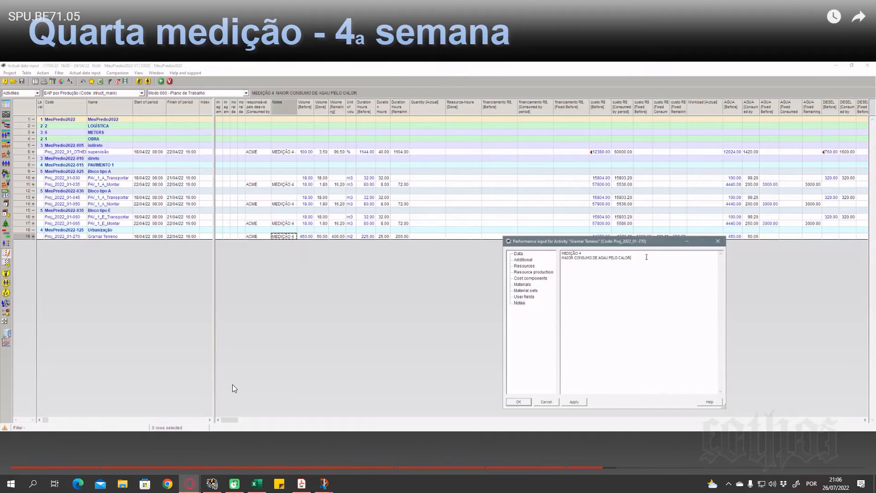
click(609, 407)
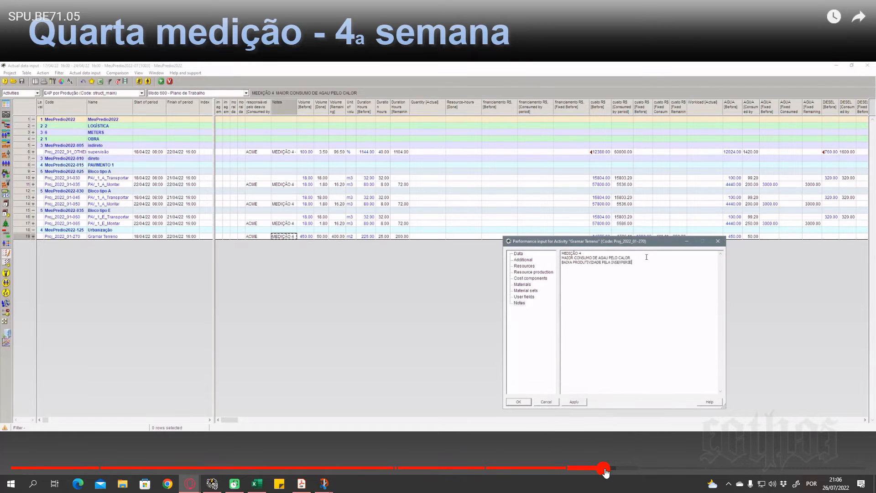
click(607, 468)
click(609, 469)
click(614, 469)
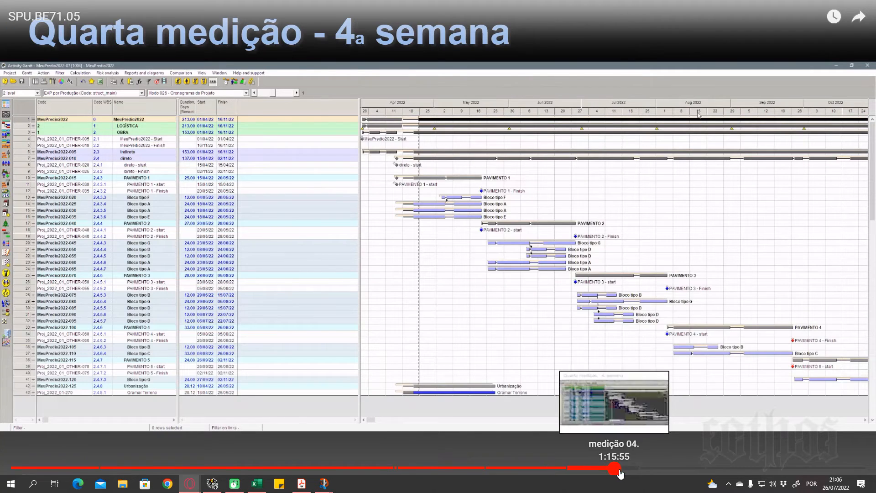
click(622, 470)
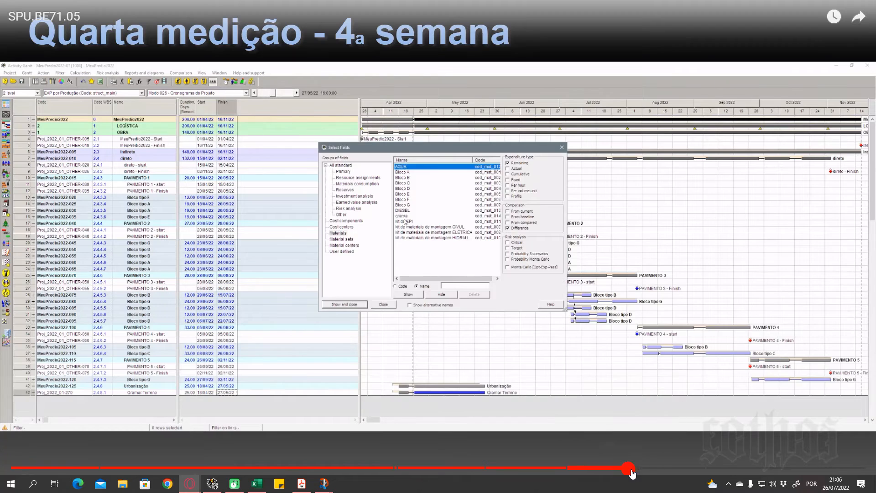
click(634, 470)
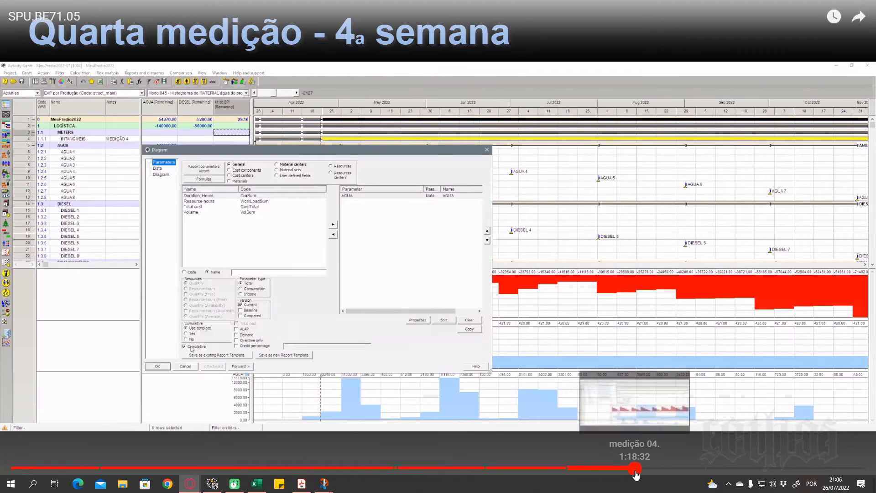
click(610, 468)
click(600, 469)
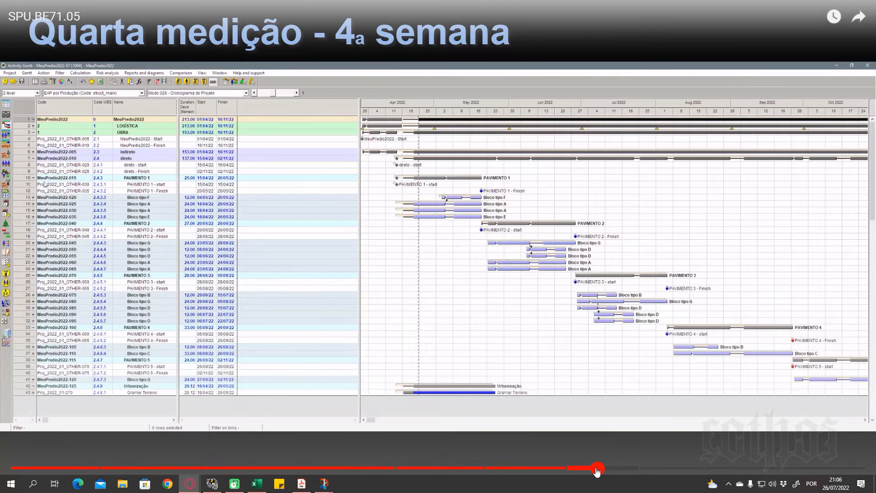
click(596, 468)
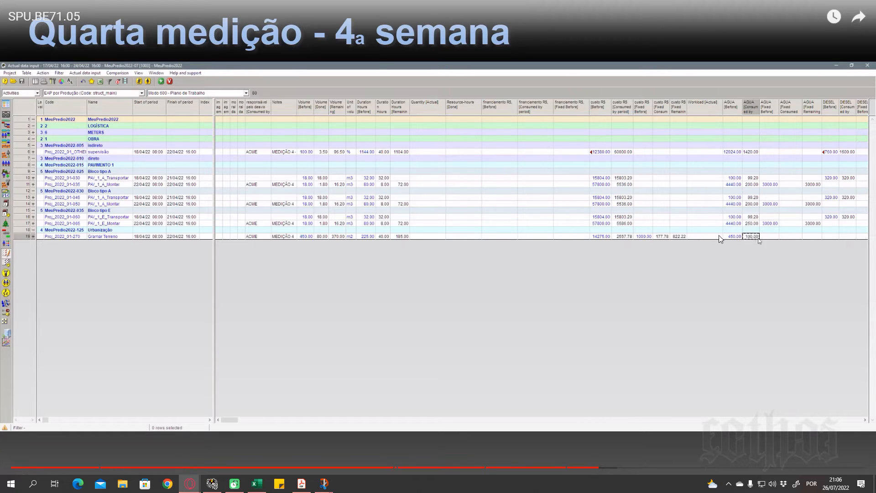
click(735, 251)
key(Escape)
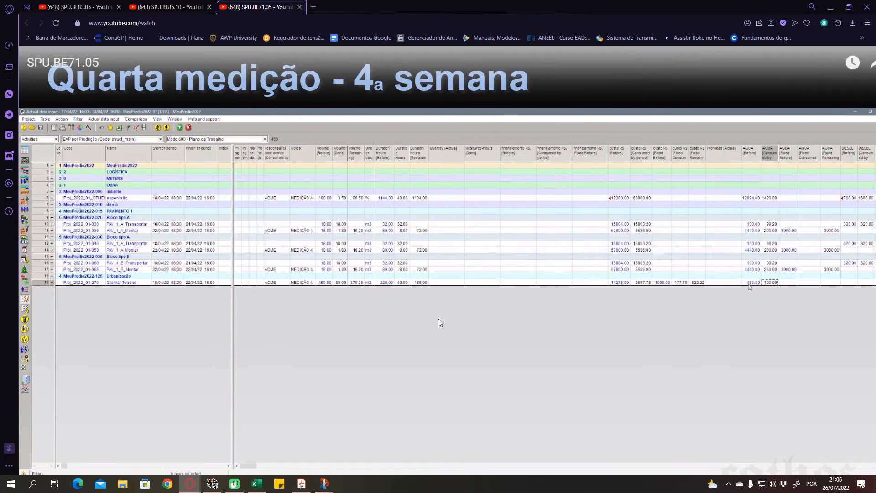
- Glance at the study notebook PDF, return to Spider Project and recheck the AGUA values of Gramar Terreno
click(304, 490)
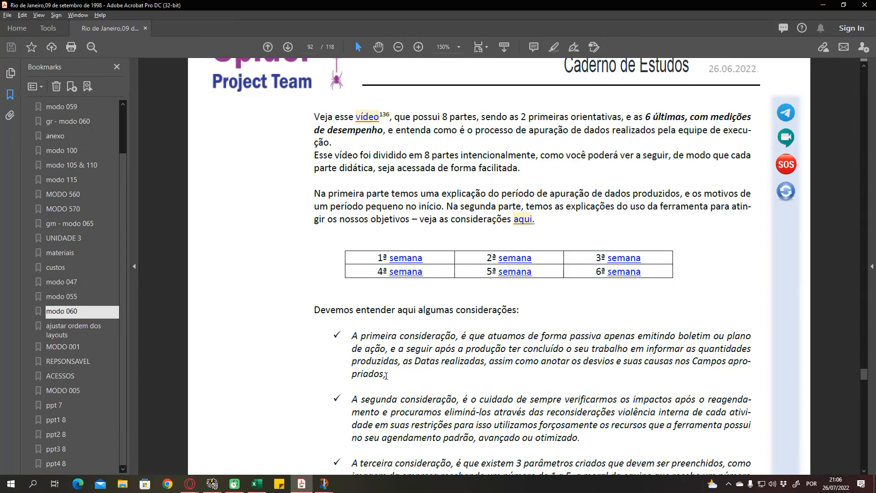
click(303, 486)
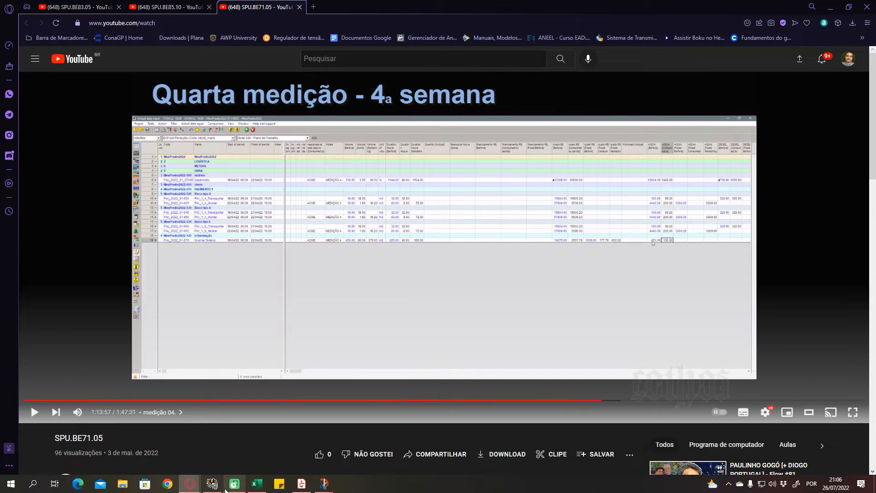
click(211, 483)
click(648, 259)
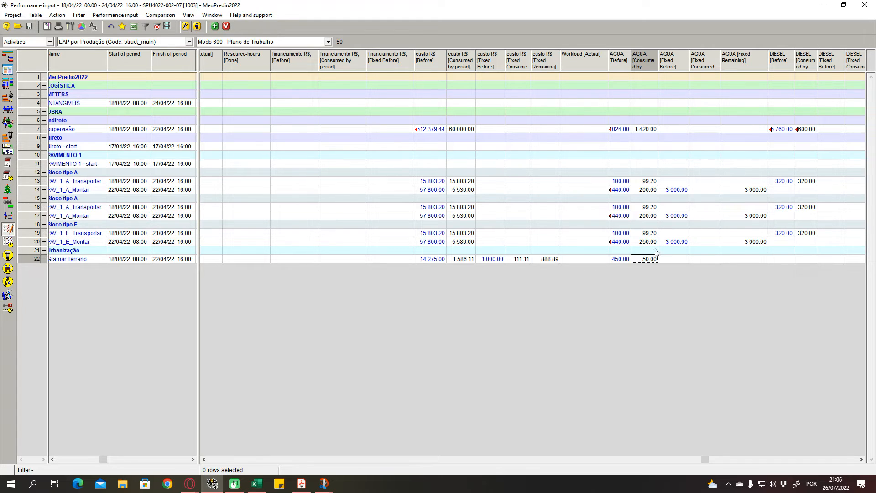
click(610, 253)
click(589, 253)
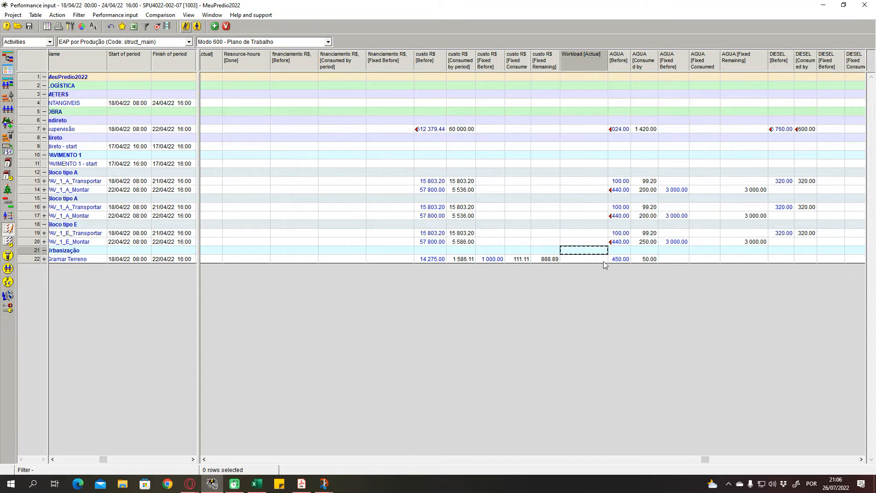
click(715, 256)
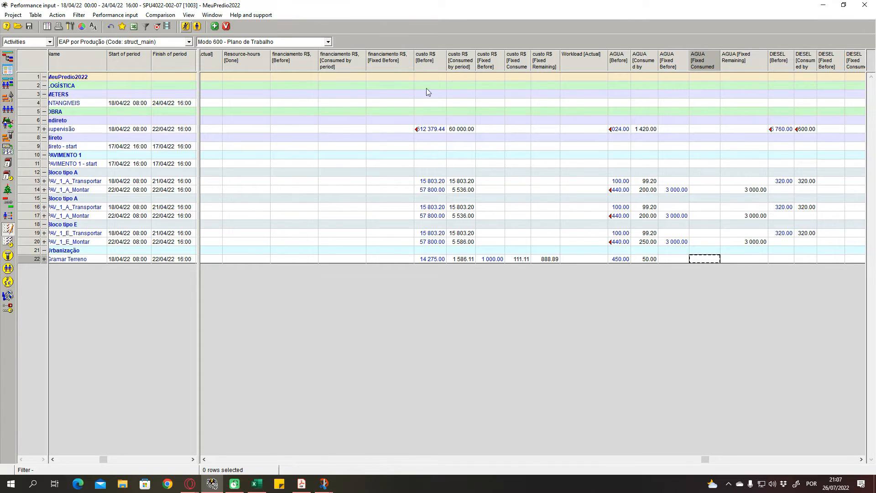
- Close the performance input, open version 1004 of project SPU4022-002-07 and widen the table area beside the Gantt chart
click(864, 4)
click(18, 26)
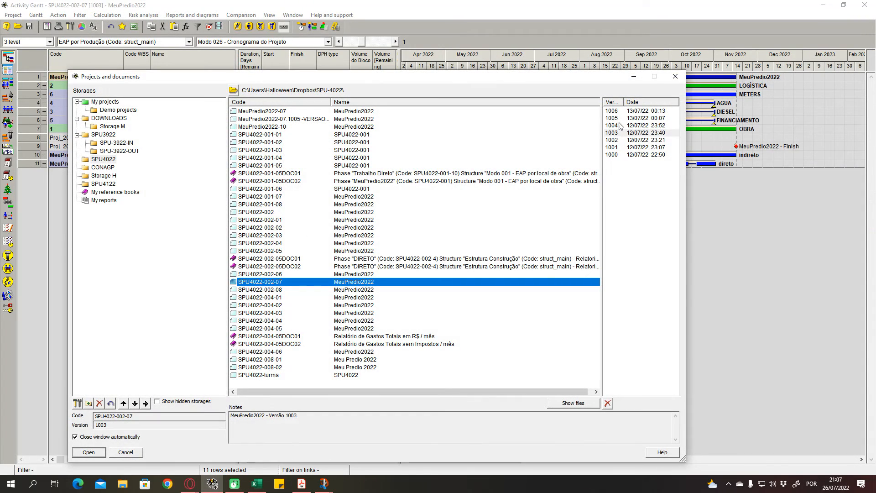
click(619, 126)
click(101, 452)
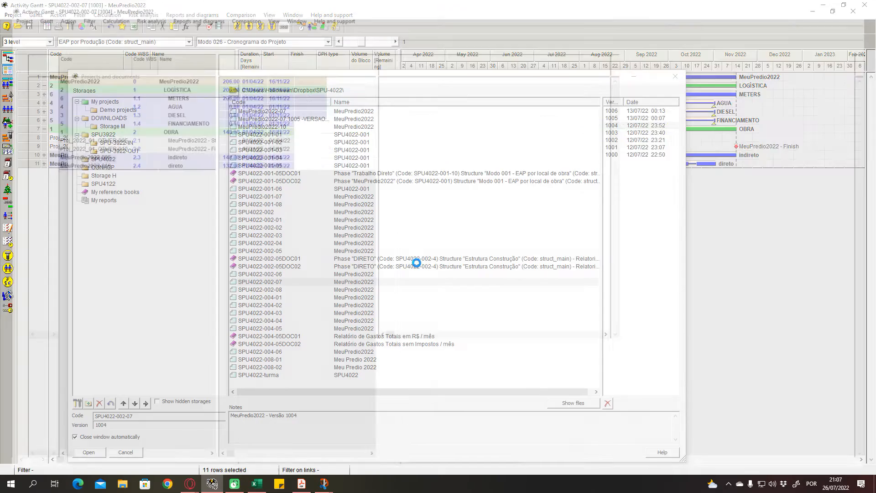
drag(400, 182, 642, 183)
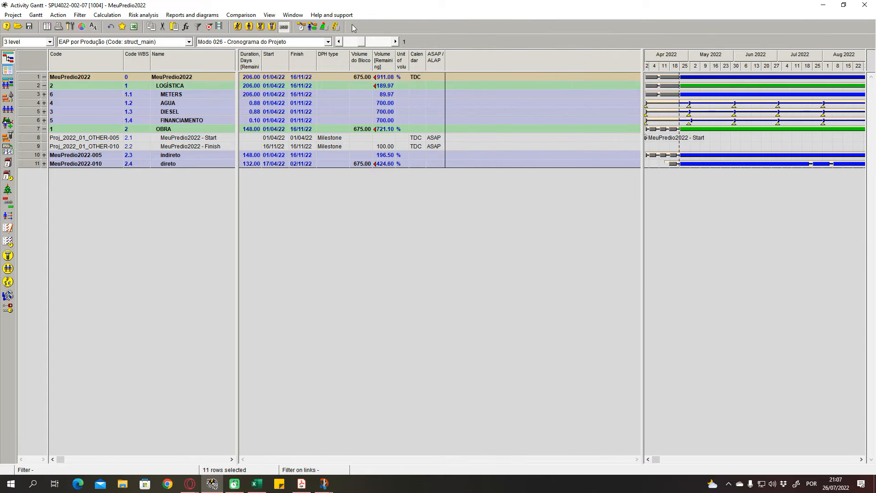
- Display the performance input of version 1004
click(269, 15)
mouse_move(310, 95)
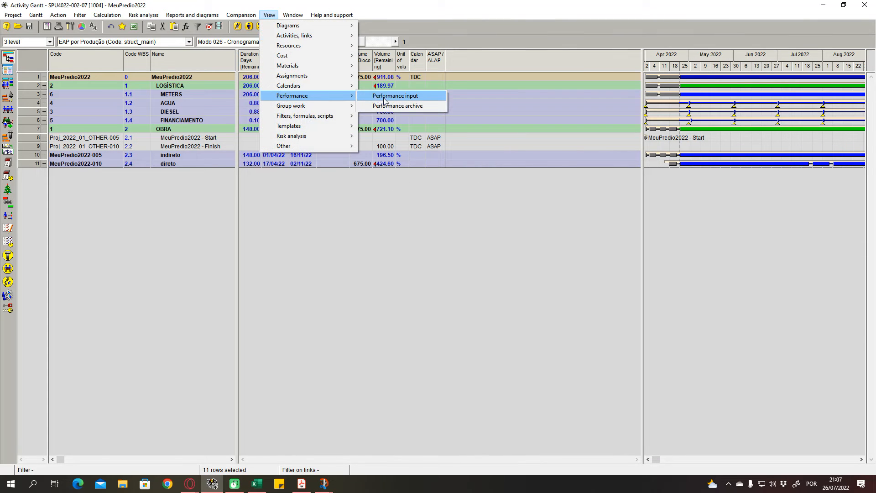
click(401, 96)
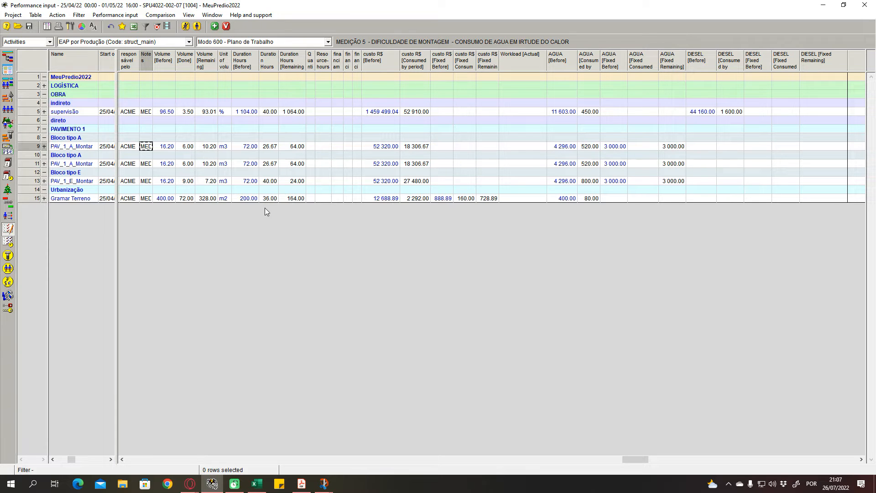
- Look over the volume and workload columns for the PAVIMENTO 1 activities in the fifth measurement
click(211, 149)
click(199, 139)
click(187, 129)
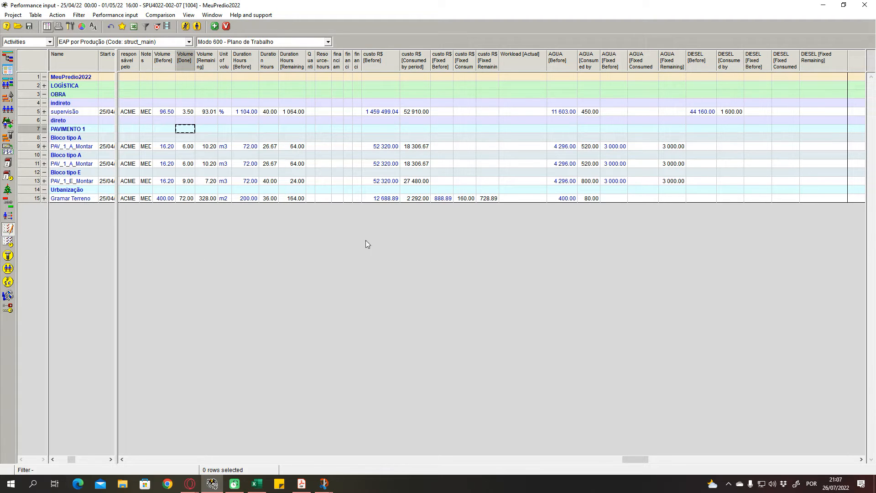
click(534, 148)
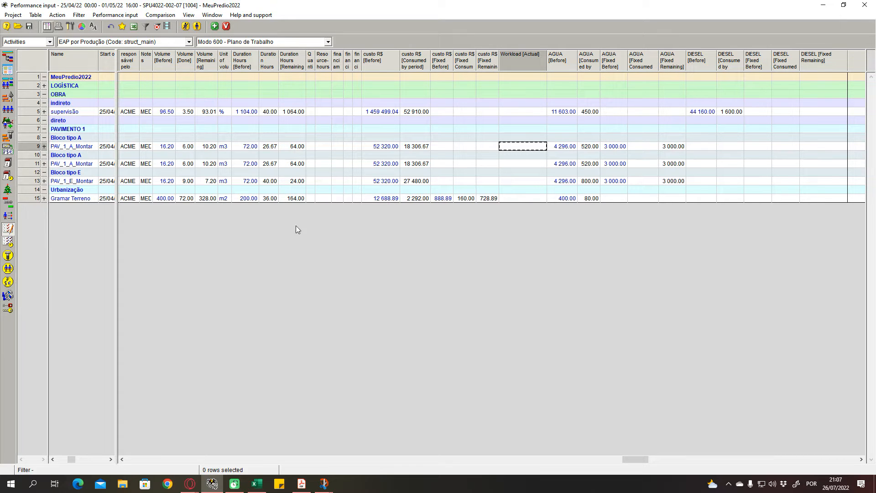
- Look over the volume and duration columns around the Urbanização and Gramar Terreno rows of version 1004
click(197, 192)
click(188, 196)
click(180, 191)
click(162, 189)
click(204, 196)
click(181, 191)
click(209, 191)
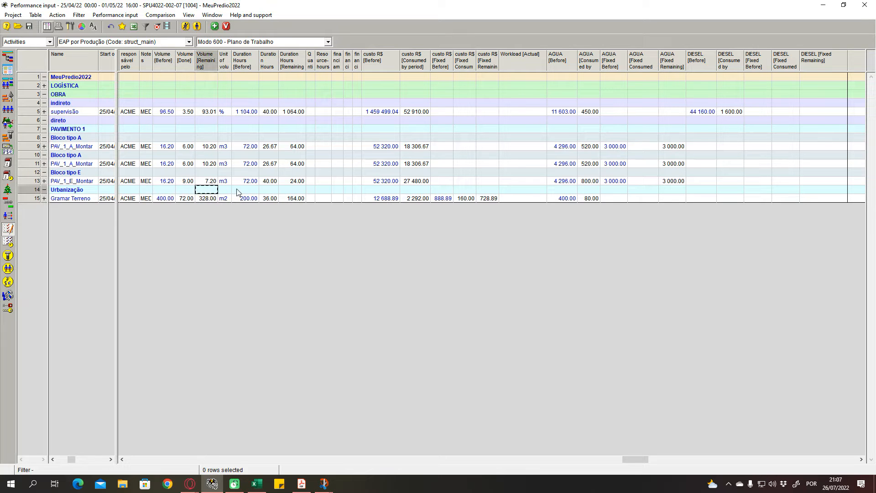
click(239, 190)
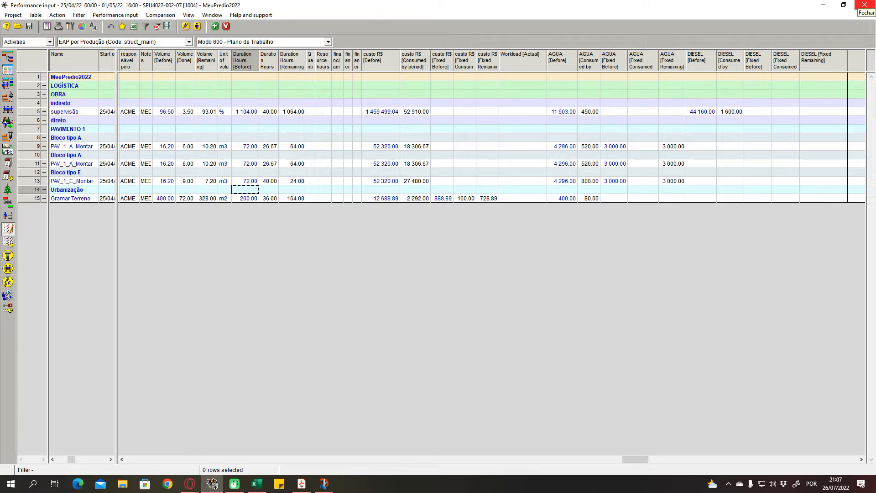
- Close the performance input and open version 1005 of project SPU4022-002-07
click(864, 5)
click(6, 26)
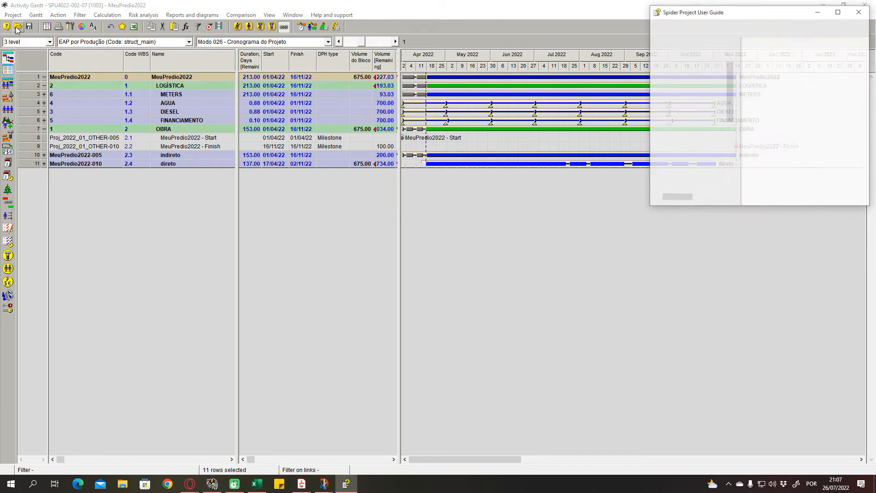
click(860, 10)
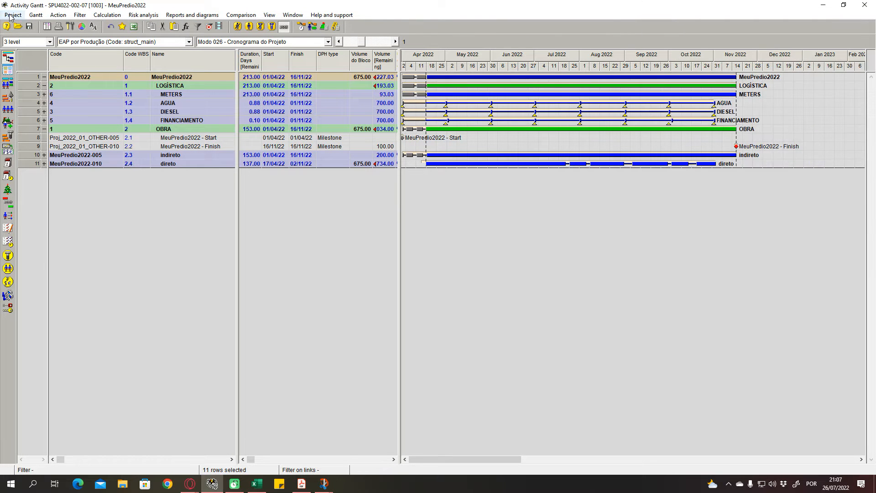
click(18, 26)
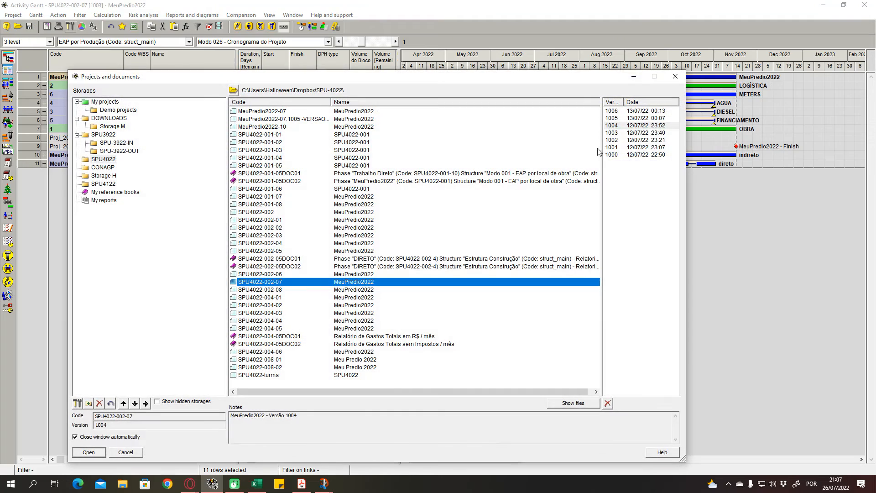
click(616, 119)
click(89, 452)
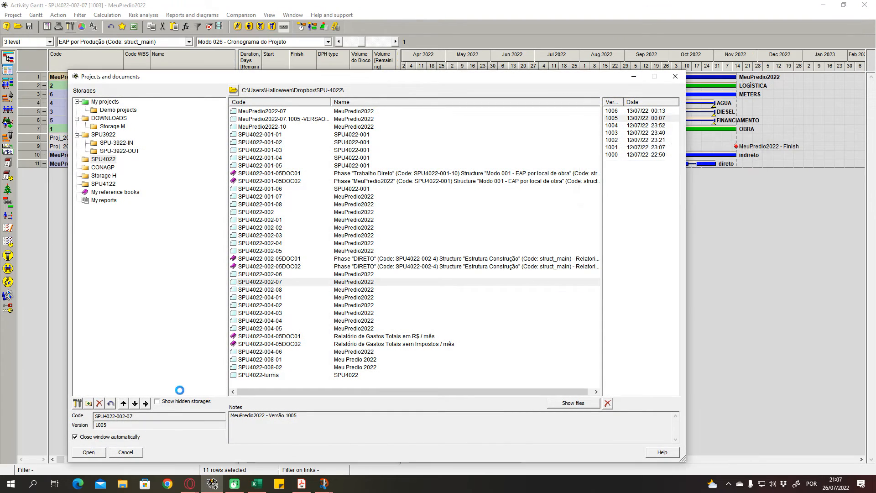
click(354, 106)
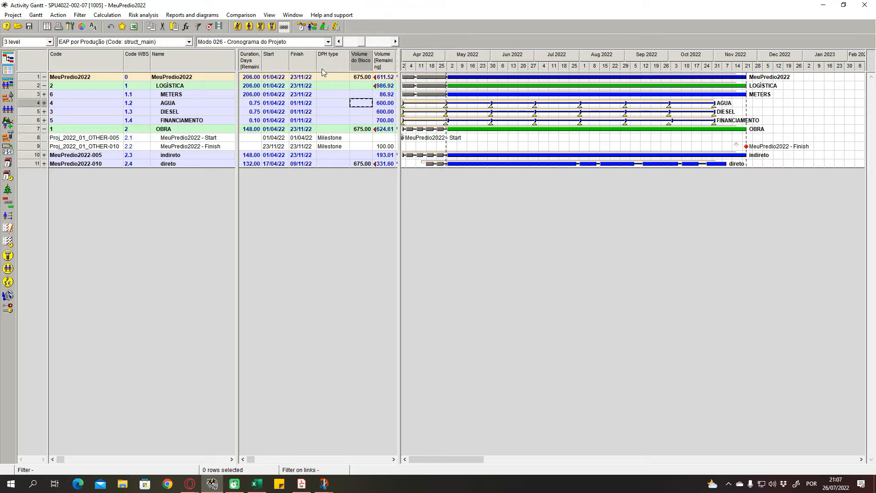
- Display the performance input of version 1005
click(269, 15)
mouse_move(294, 99)
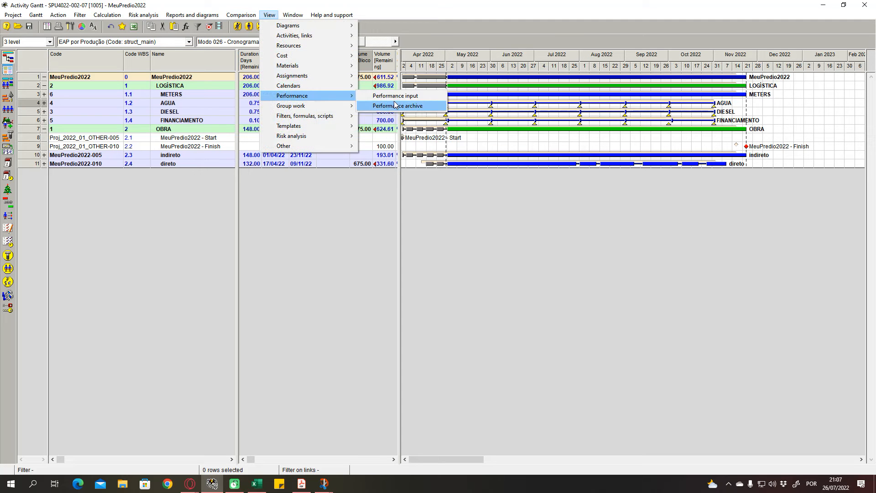
click(384, 95)
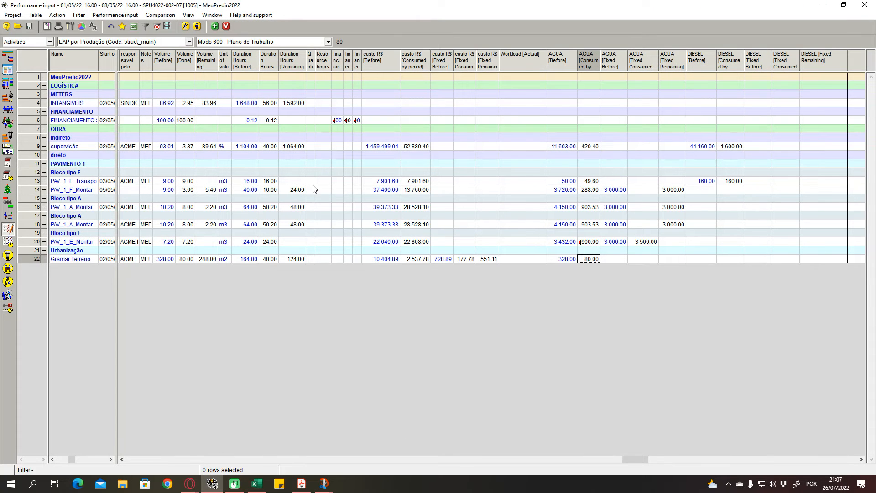
click(312, 185)
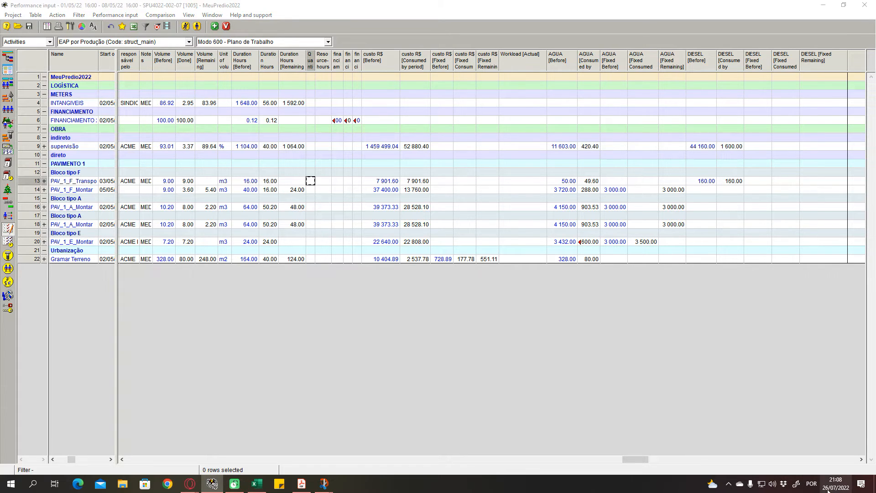
- Check the measurement period's dates in the system calendar, browsing from March to May 2022, and close the calendar
click(835, 484)
click(837, 202)
click(837, 202)
click(837, 202)
click(837, 201)
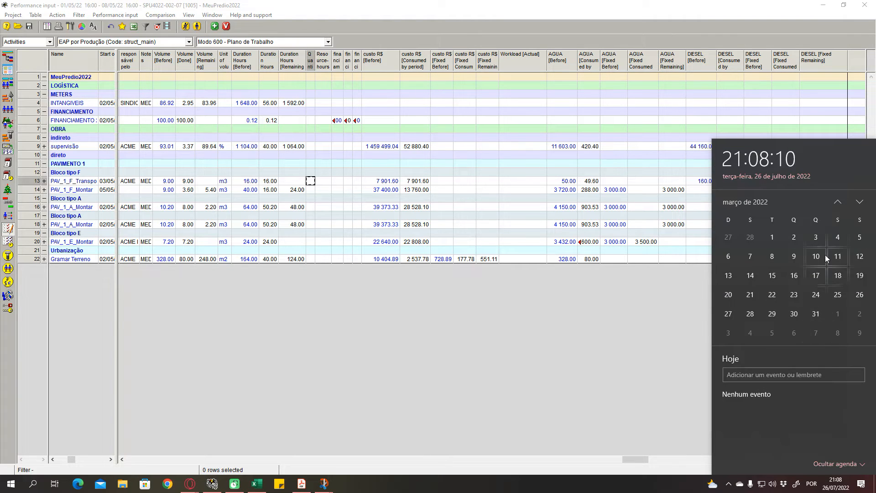
click(860, 202)
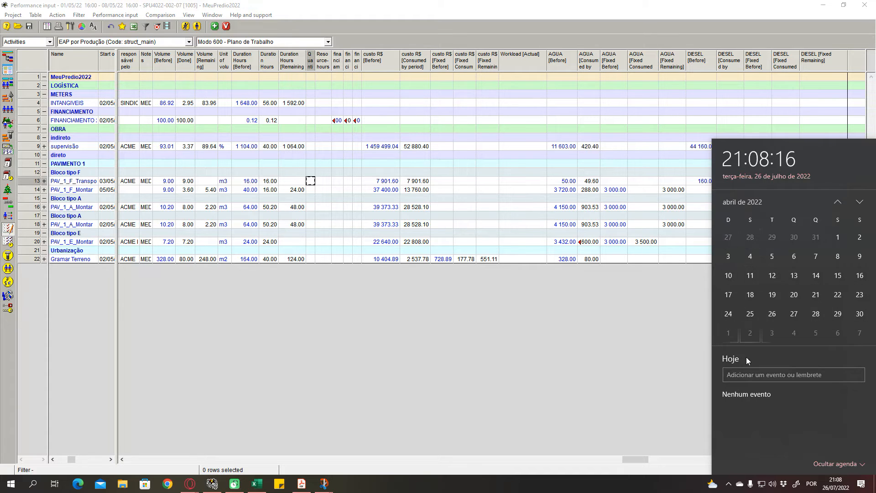
click(860, 202)
click(838, 203)
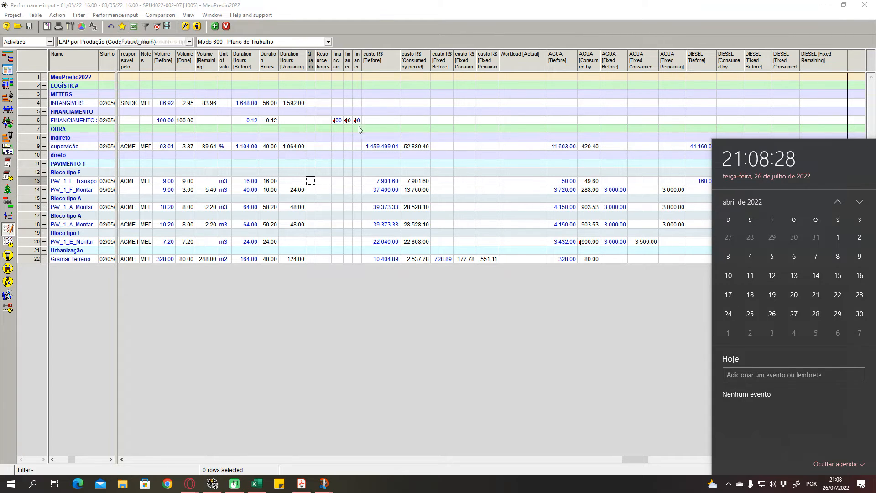
click(94, 9)
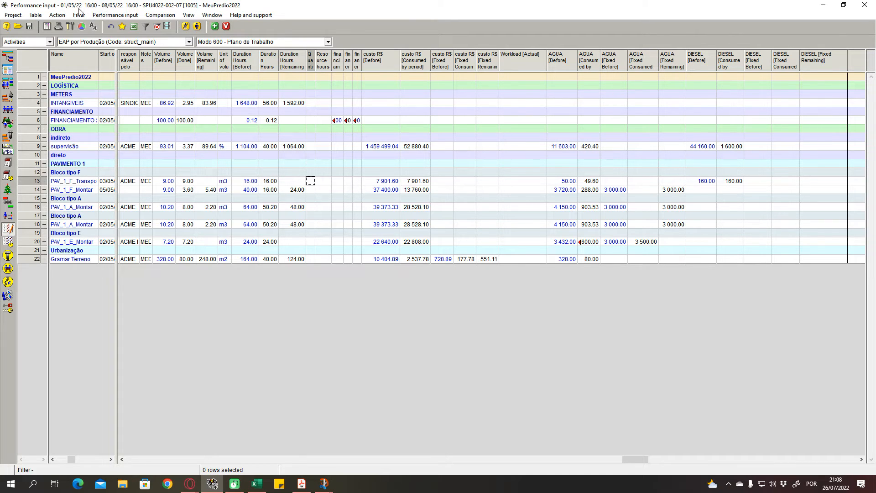
- Examine the remaining volumes and the duration hours of the PAVIMENTO 1 activities in this measurement
click(294, 233)
click(211, 190)
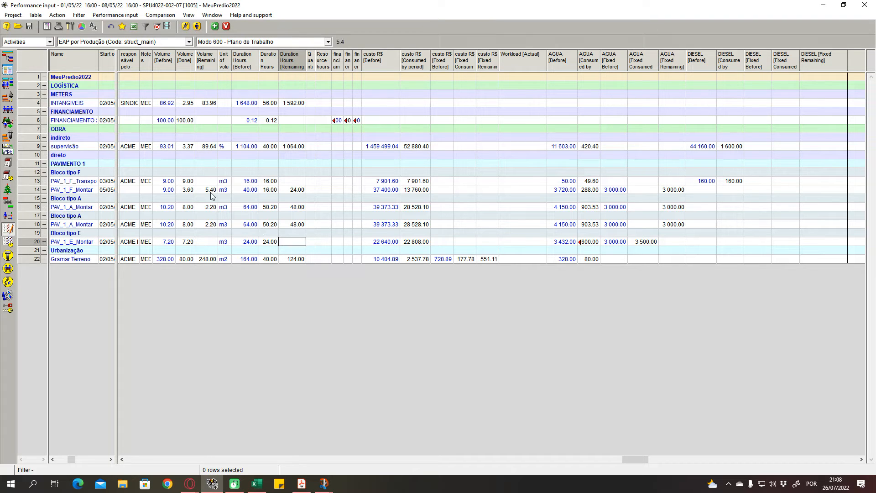
click(238, 219)
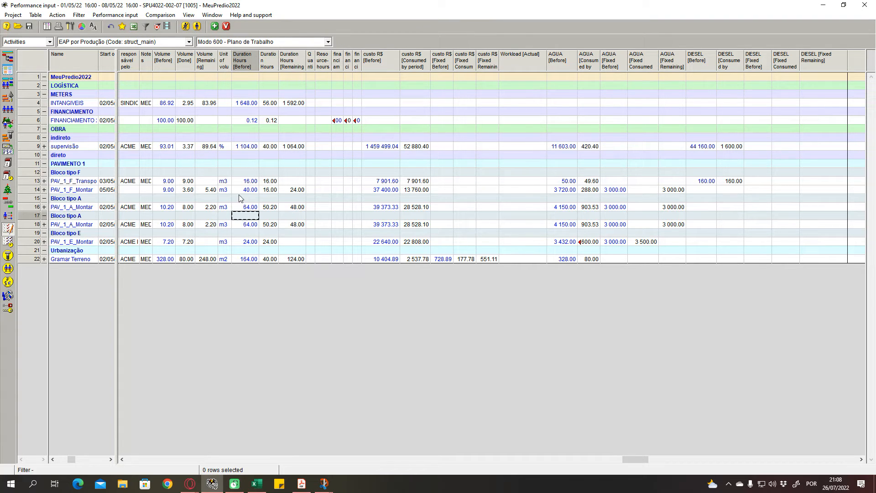
click(238, 196)
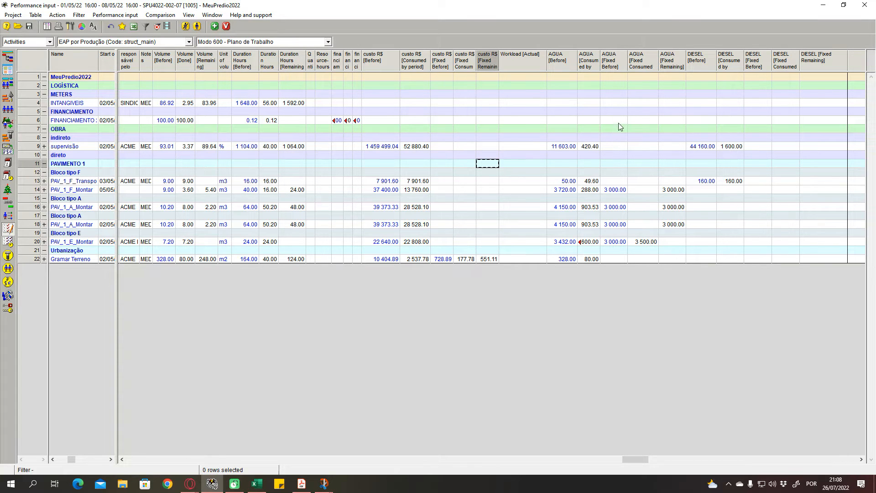
- Examine the AGUA consumed by period column, focusing on the supervisão activity
click(588, 59)
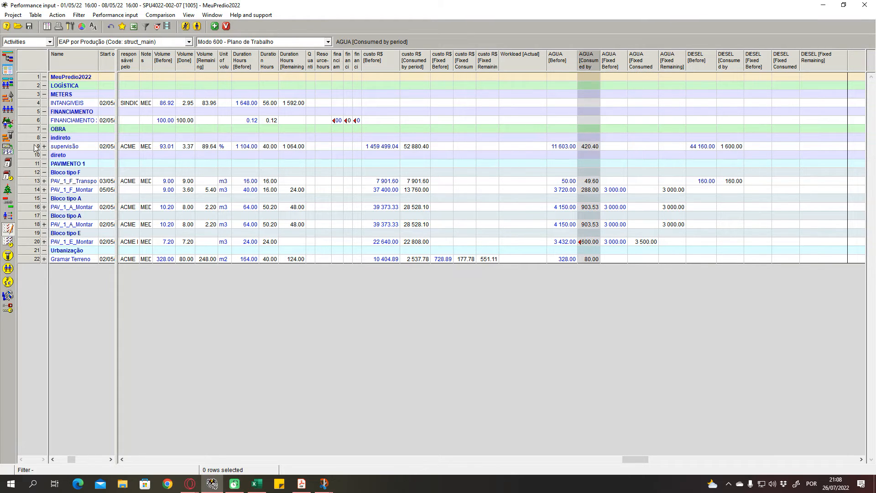
click(593, 146)
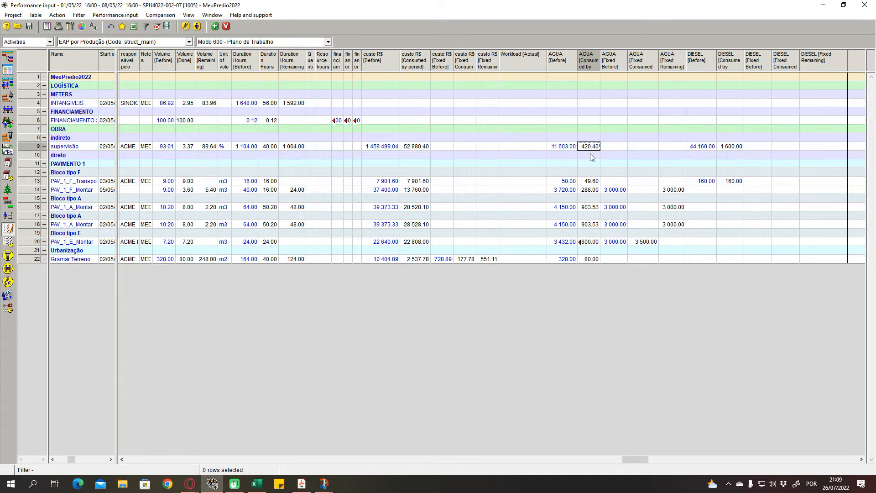
click(590, 163)
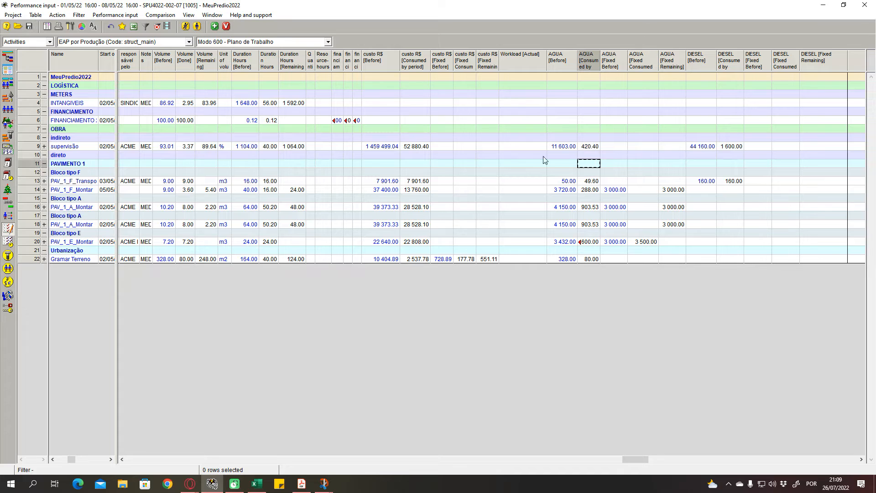
mouse_move(151, 152)
click(593, 146)
click(582, 156)
click(588, 148)
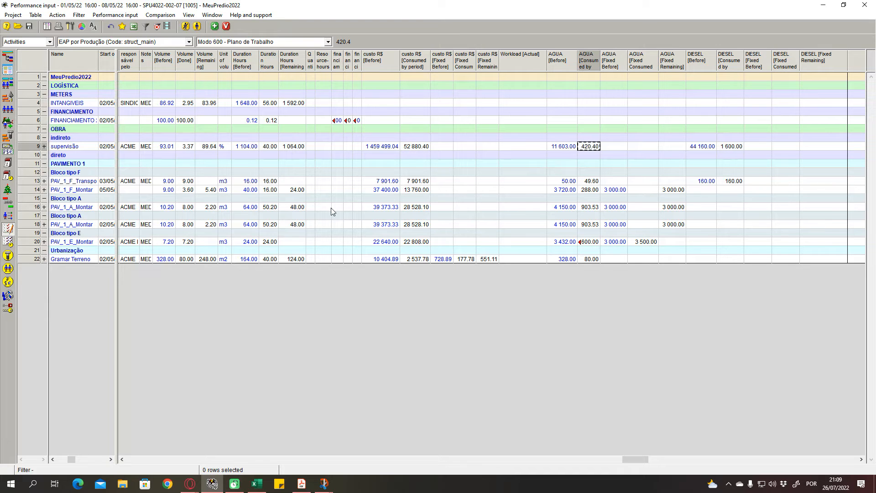
- Set the AGUA consumed by period of PAV_1_F_Transportar to 50
click(44, 181)
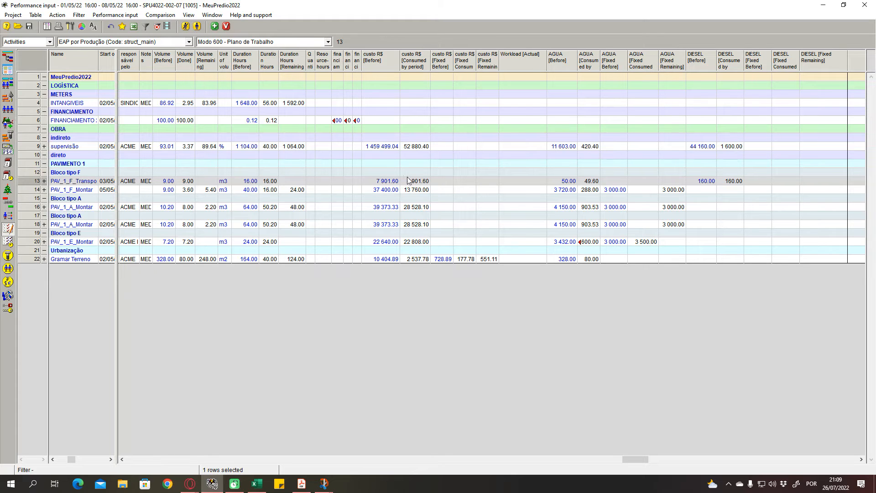
click(592, 181)
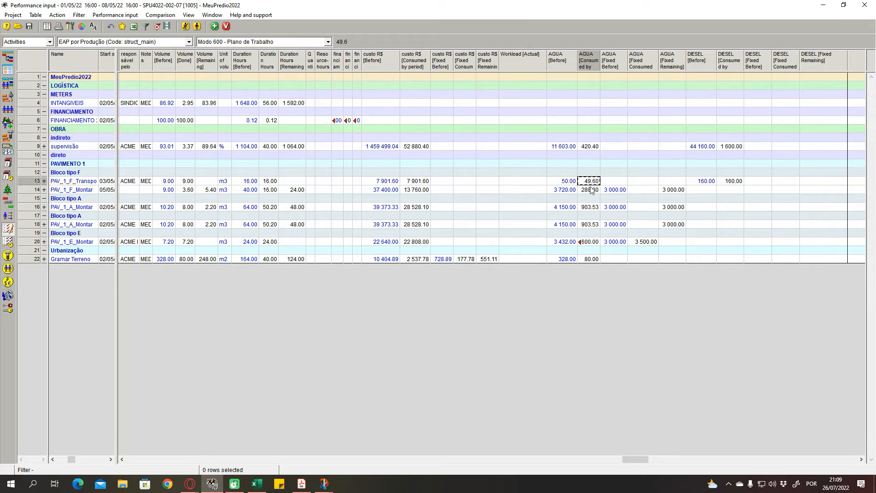
text(50)
key(Return)
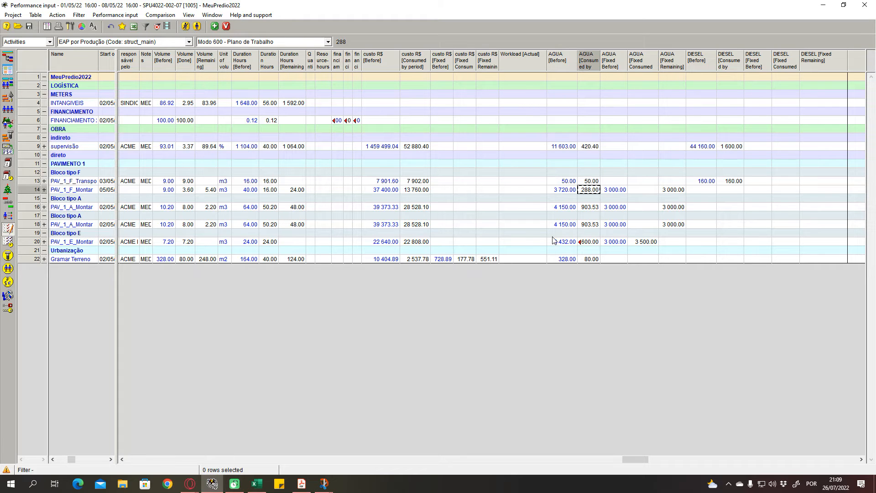
- Examine the AGUA consumed by period value of Gramar Terreno and the neighbouring PAV_1_E_Montar measurements
click(590, 260)
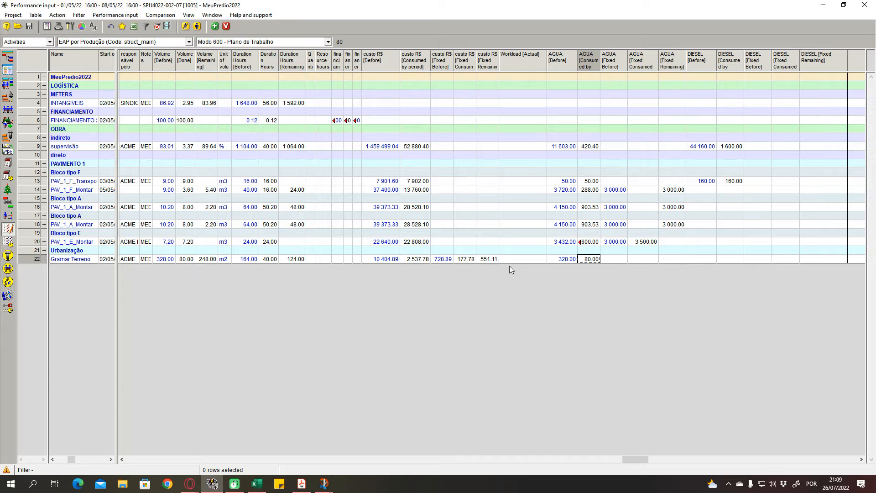
click(612, 260)
click(588, 260)
click(326, 226)
click(224, 242)
click(207, 242)
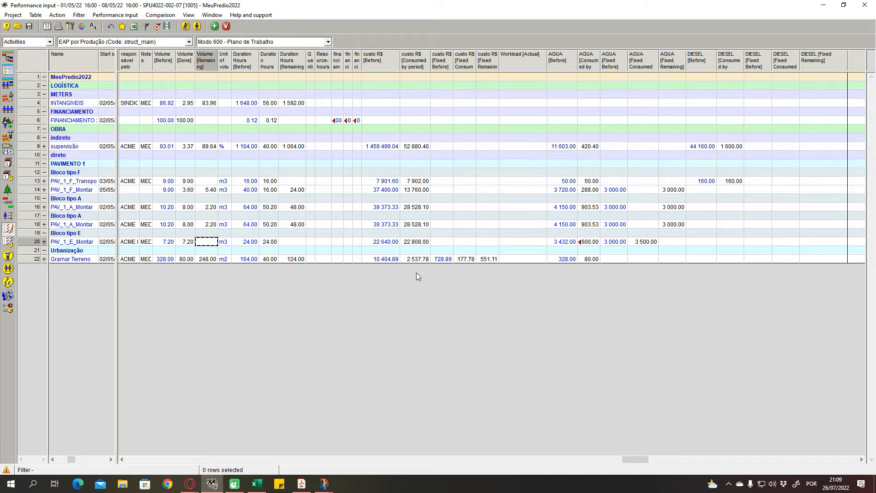
click(586, 259)
click(605, 251)
click(591, 232)
click(596, 250)
click(592, 260)
click(596, 252)
double_click(594, 259)
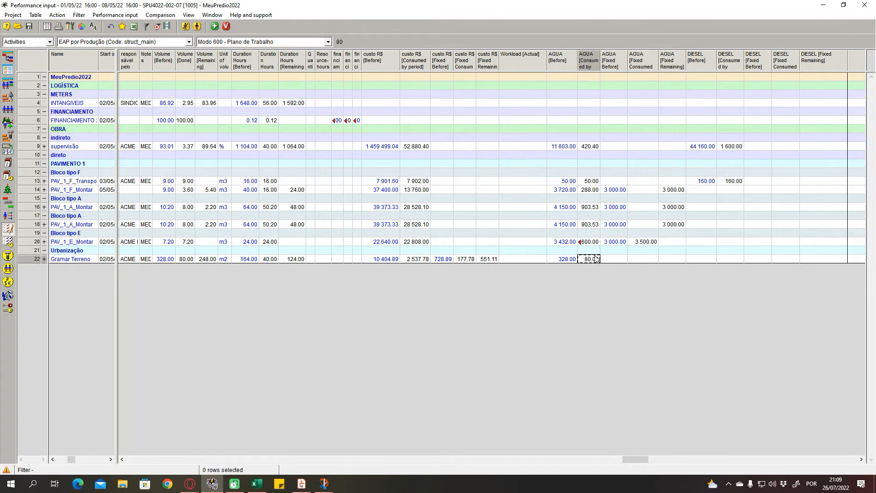
click(592, 250)
click(566, 250)
click(590, 251)
click(591, 259)
click(568, 251)
click(589, 251)
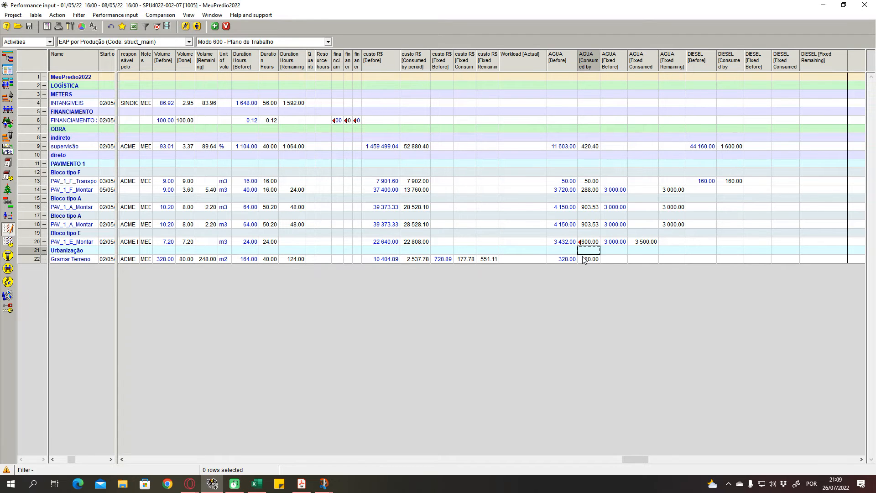
click(592, 259)
click(606, 260)
click(698, 242)
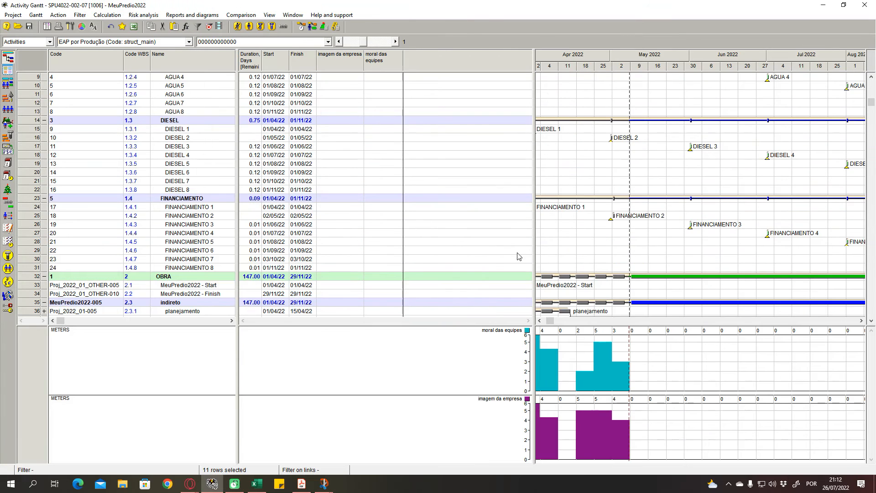
- Switch to the study notebook PDF in Adobe Acrobat, mark the Parte 2 sentence about analysing the performance table, and return to Spider Project
scroll(502, 256, down, 5)
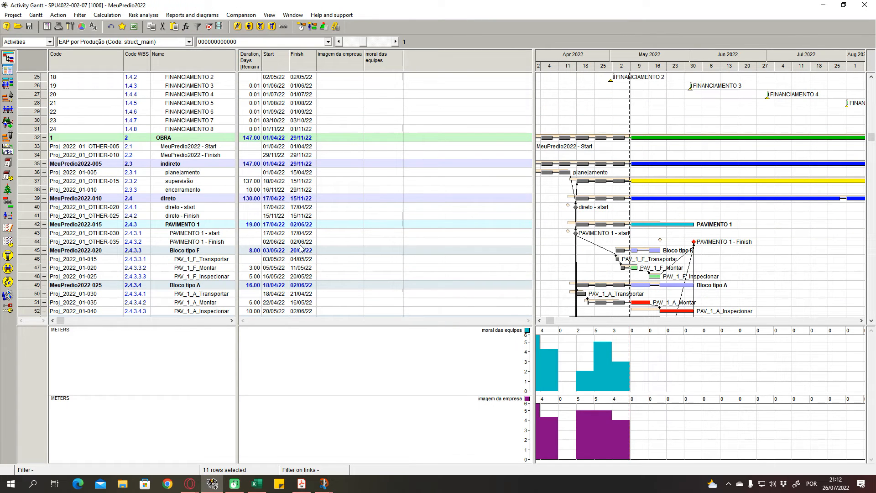
click(302, 483)
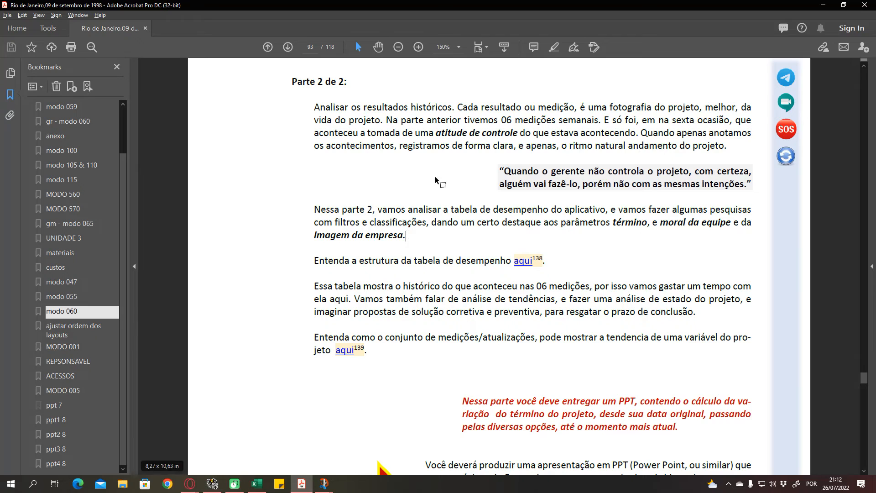
drag(319, 208, 426, 223)
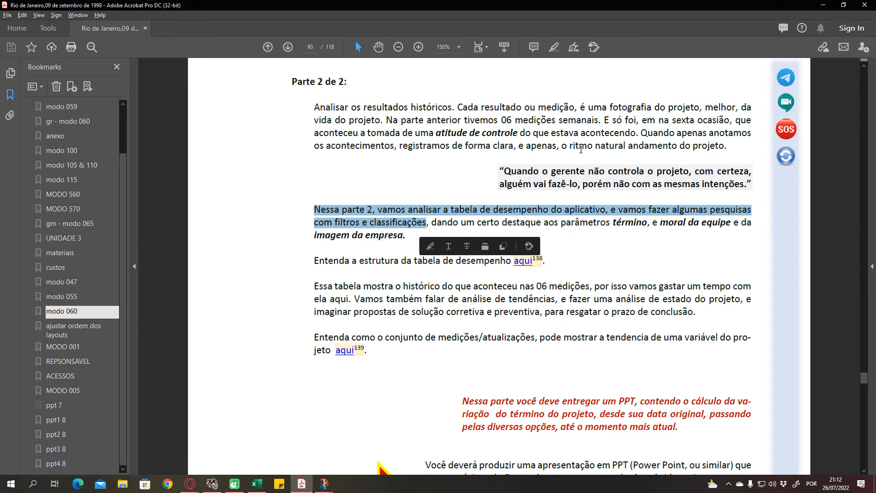
click(824, 4)
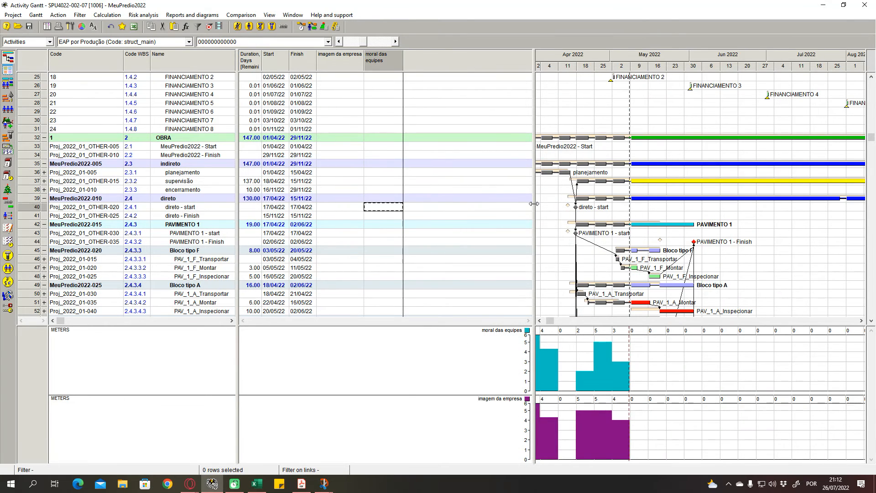
- Widen the Gantt chart area of version 1006, and view and close that version's performance input
drag(410, 209, 408, 210)
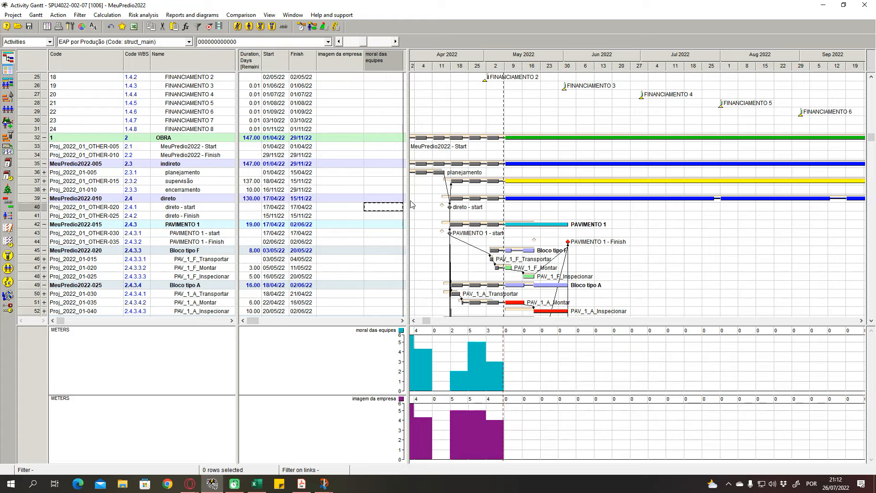
click(270, 15)
mouse_move(342, 95)
click(382, 96)
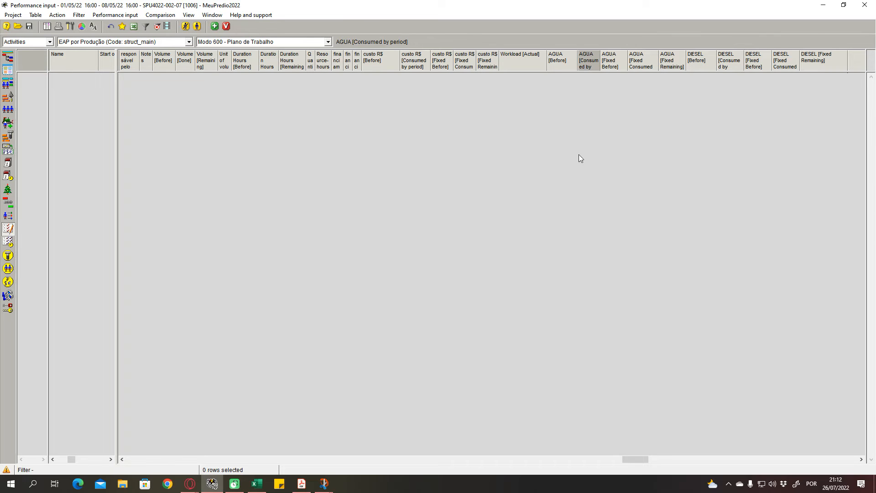
click(865, 5)
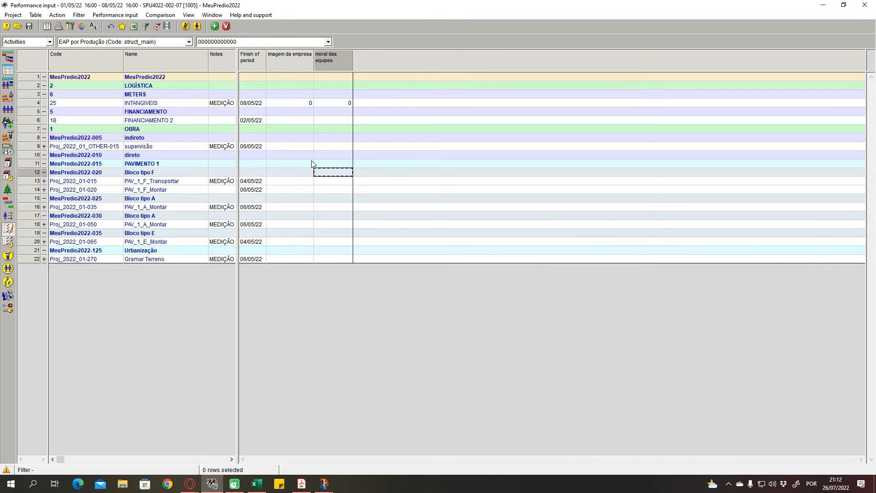
- Consult the Variações & Tendências video and the study notebook PDF's Parte 2, and return to Spider Project
key(alt+Tab)
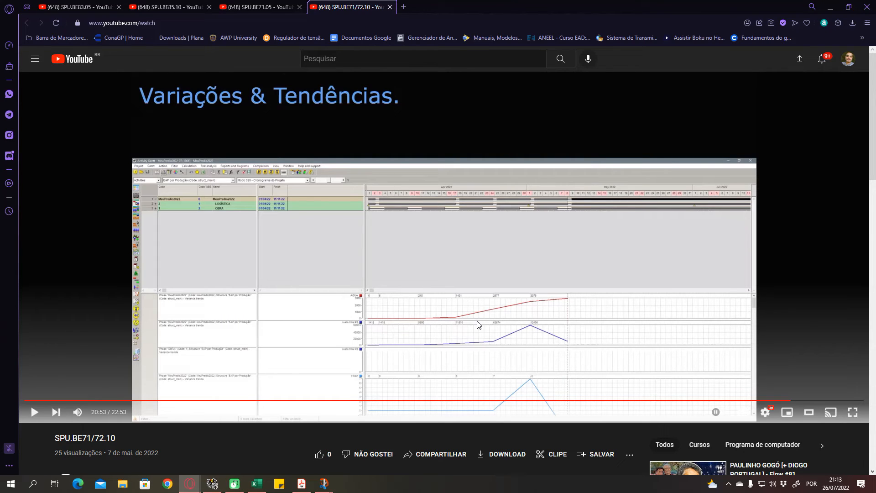
click(301, 484)
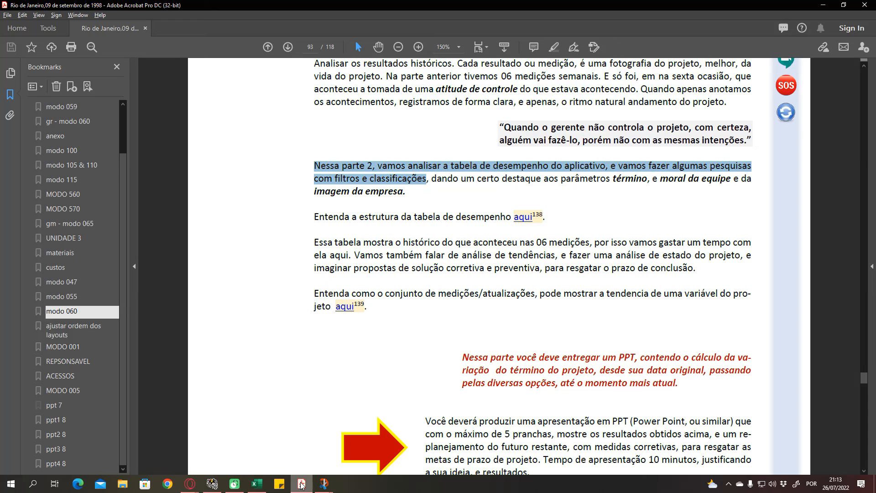
click(212, 483)
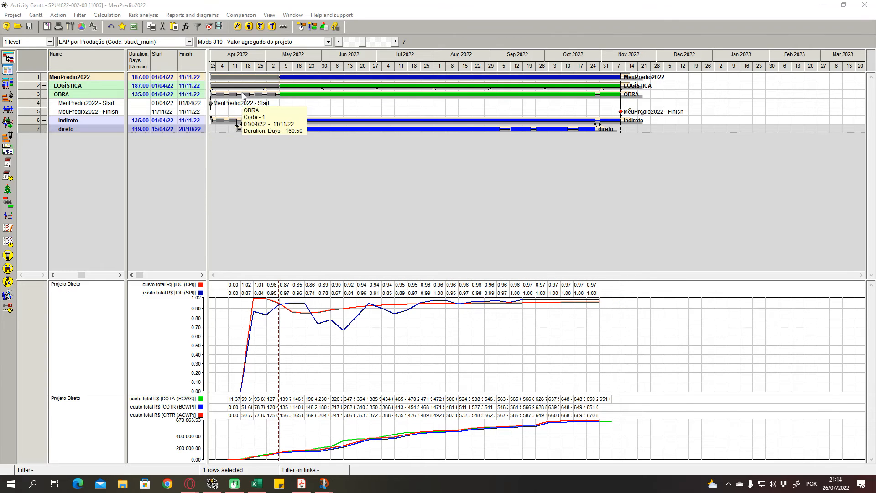
- Apply the Modo 700 - Acompanhamento Medição 6 layout to version 1006, decline further warnings, and widen the table area through the cumulative cost columns
click(226, 41)
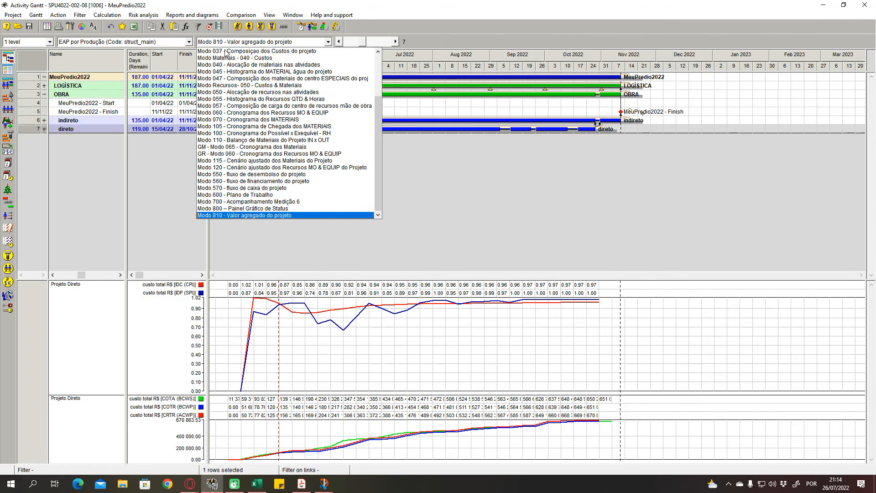
click(235, 202)
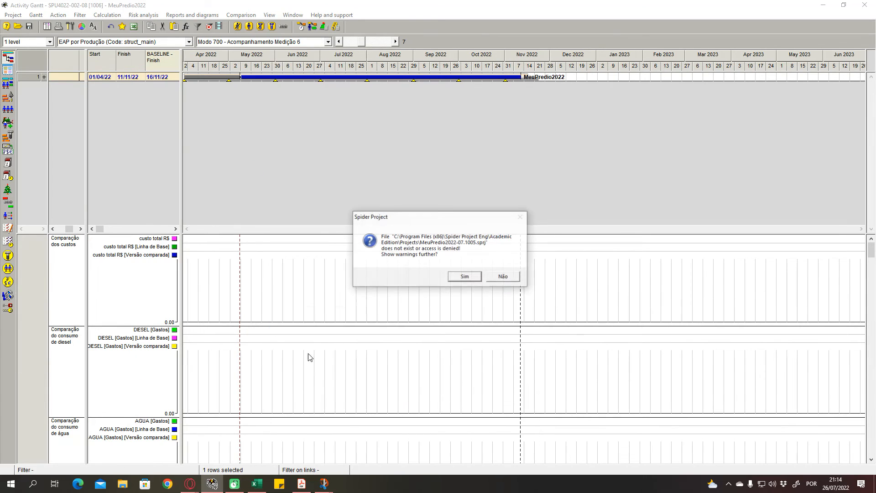
click(500, 277)
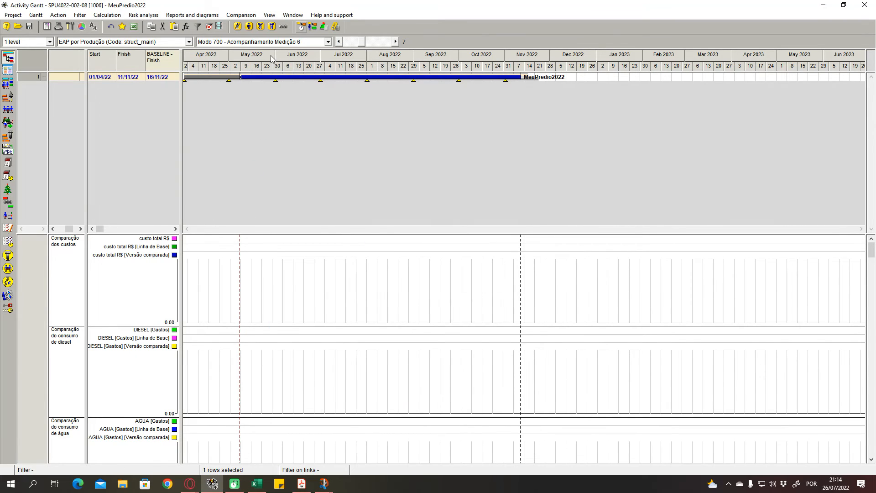
drag(180, 209, 369, 201)
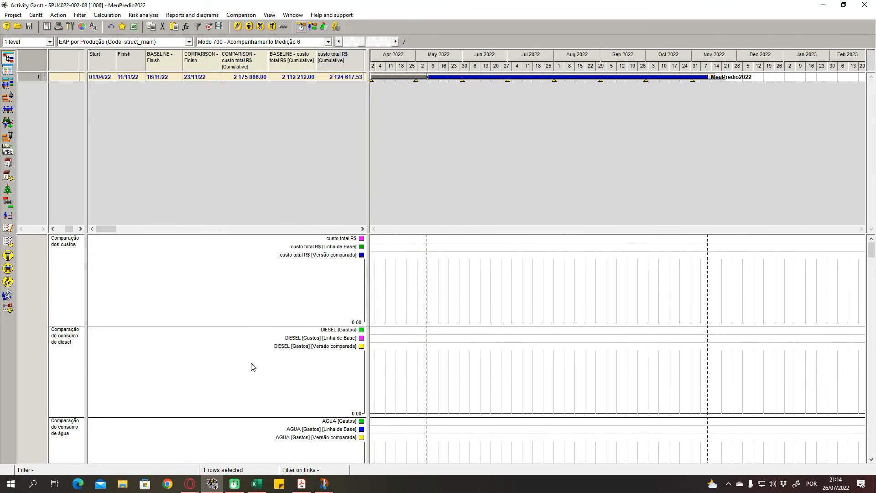
click(270, 42)
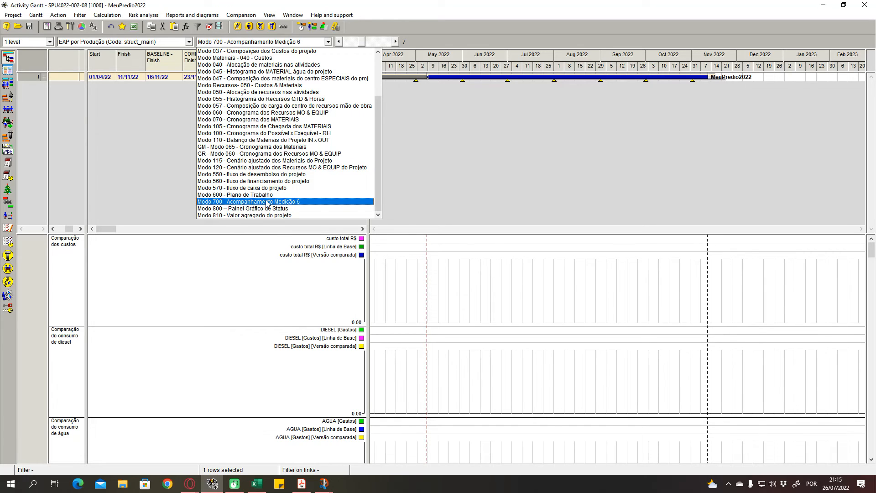
click(398, 190)
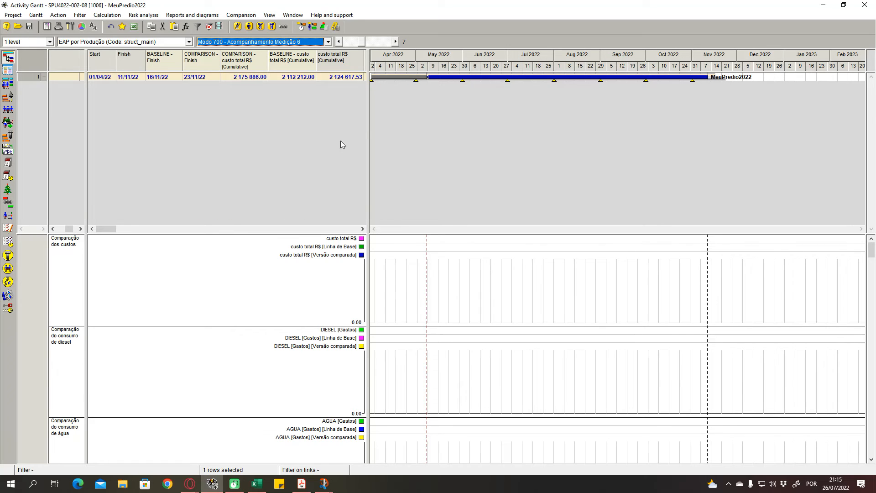
drag(367, 121, 364, 122)
click(375, 235)
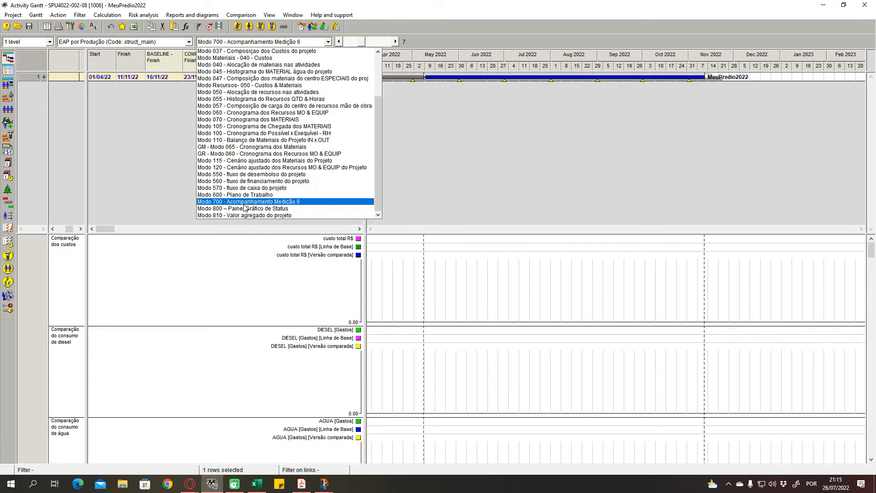
click(442, 161)
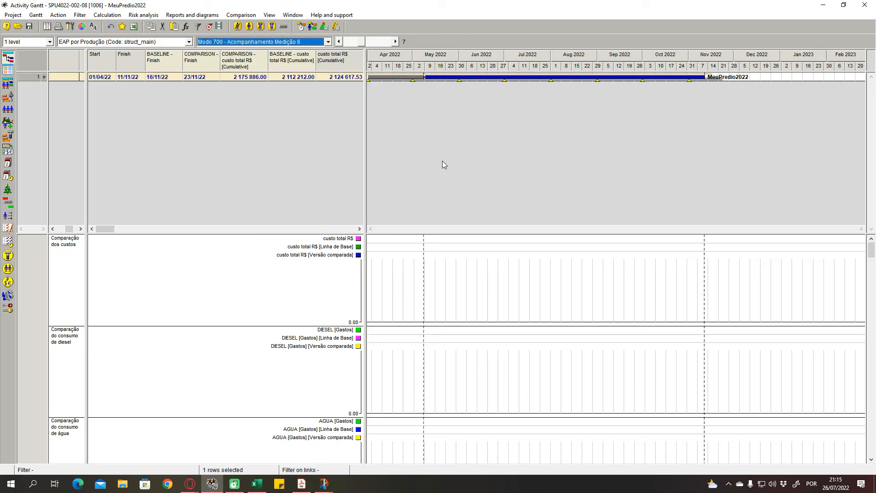
- Apply the Modo 800 – Painel Gráfico de Status layout and widen the Gantt chart area
click(282, 43)
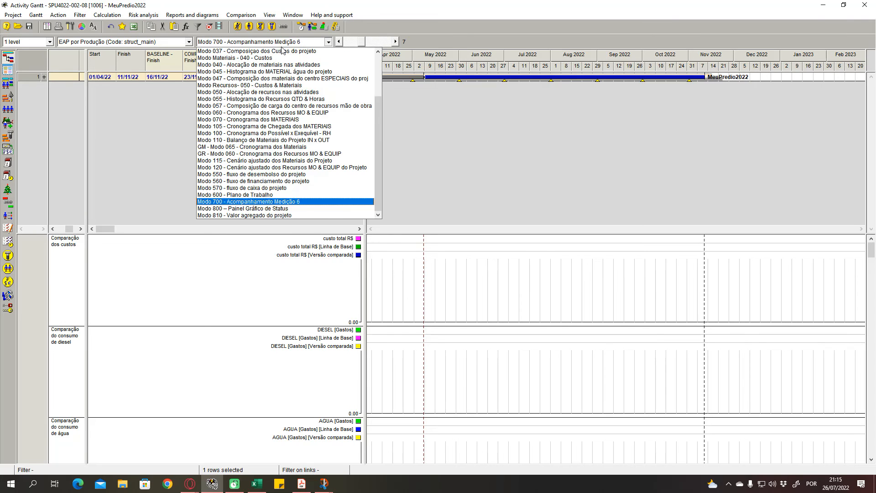
click(255, 209)
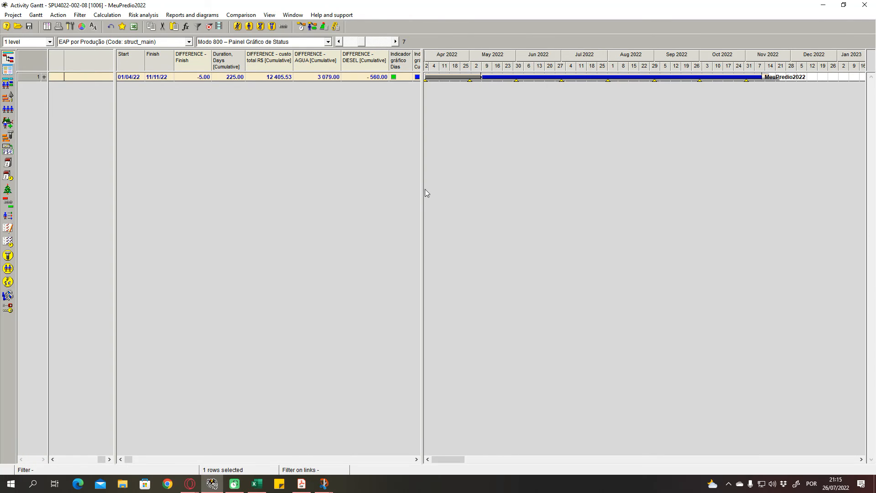
drag(421, 185, 326, 204)
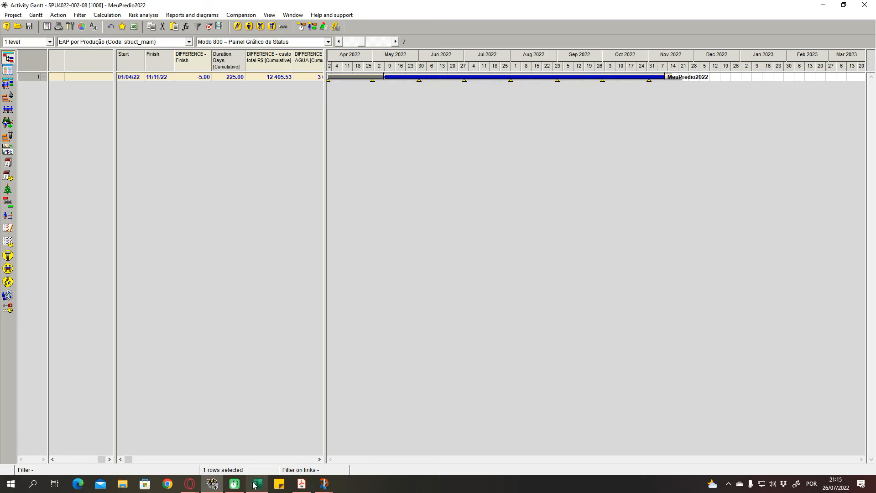
- Review the study notebook PDF's pages on the performance archive and version comparison, and return to Spider Project
click(301, 483)
scroll(377, 315, down, 5)
scroll(397, 370, down, 20)
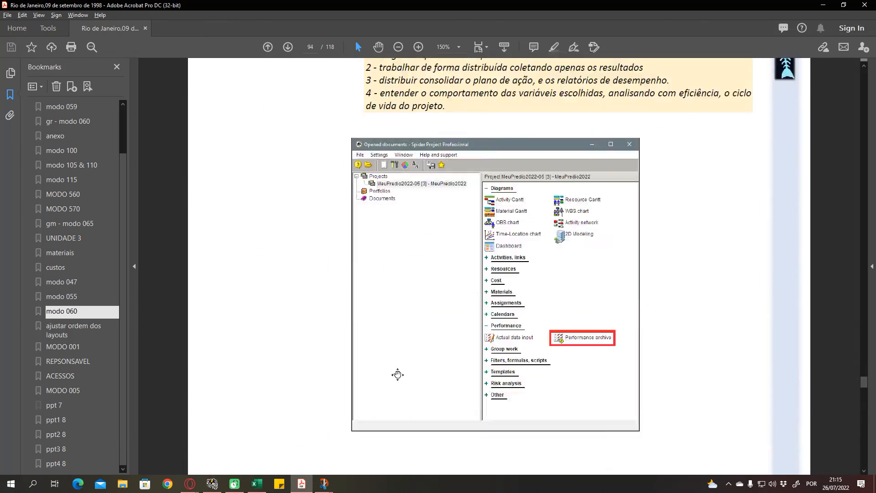
scroll(418, 373, down, 10)
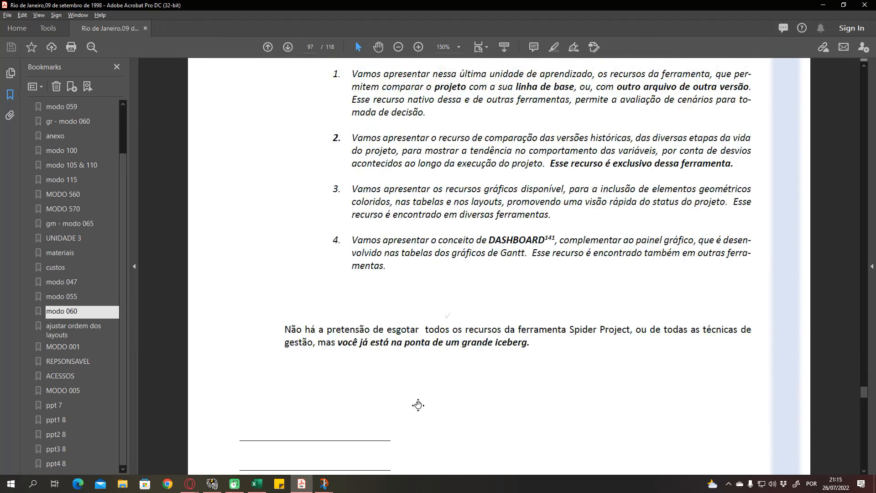
key(alt+Tab)
- Apply the Modo 810 - Valor agregado do projeto layout and dismiss the file warning
click(265, 42)
click(261, 338)
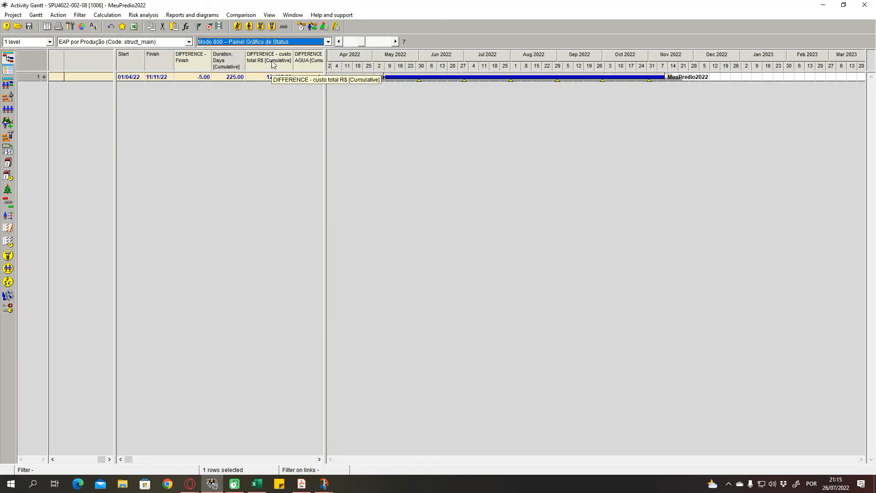
click(269, 41)
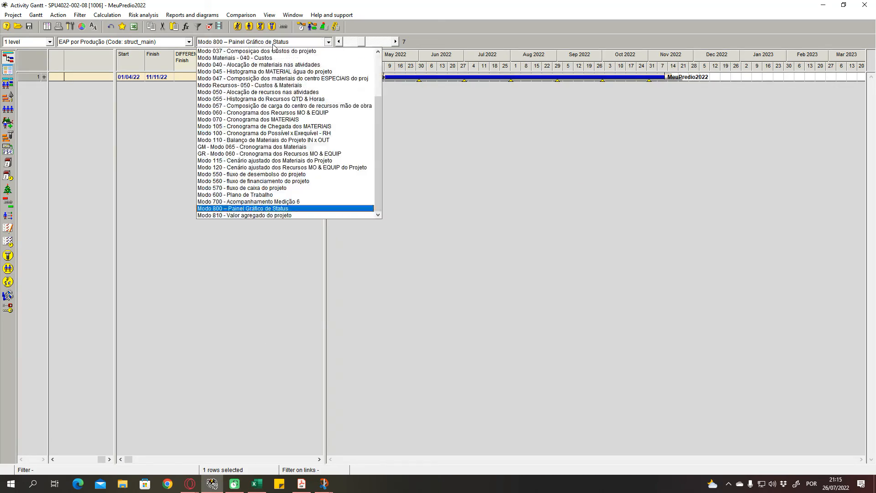
click(247, 215)
click(477, 273)
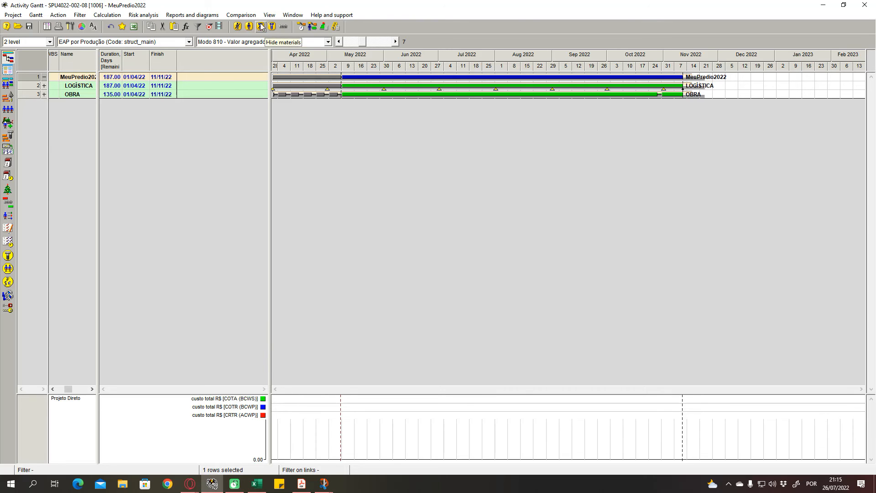
- Examine the baseline storage folder in the comparison setup and close the dialog without changes
click(241, 15)
click(12, 15)
click(240, 15)
click(258, 24)
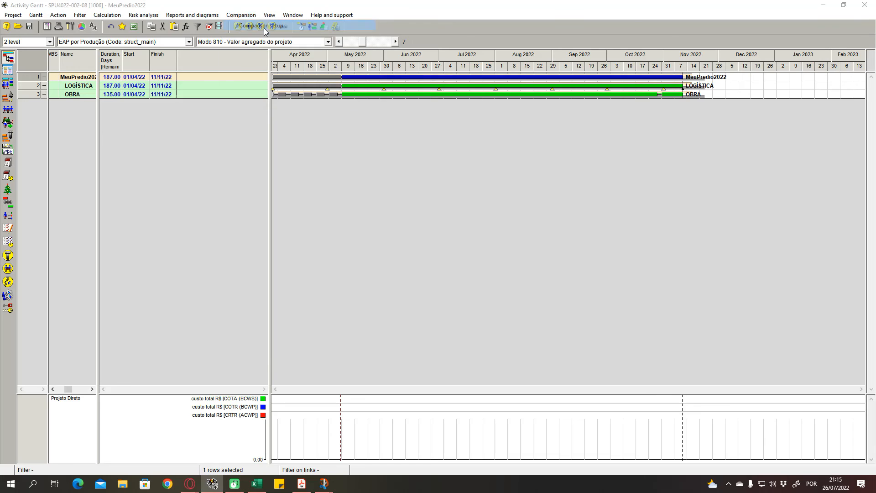
drag(518, 335, 490, 336)
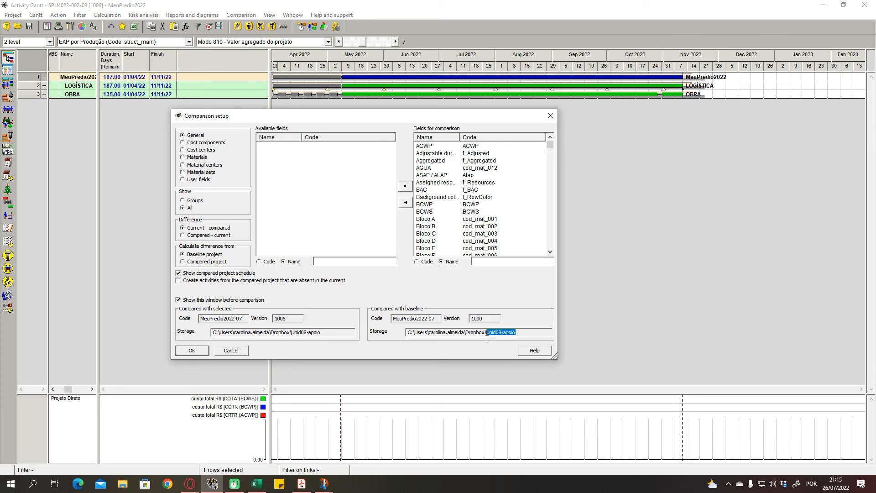
drag(516, 333, 490, 335)
click(239, 351)
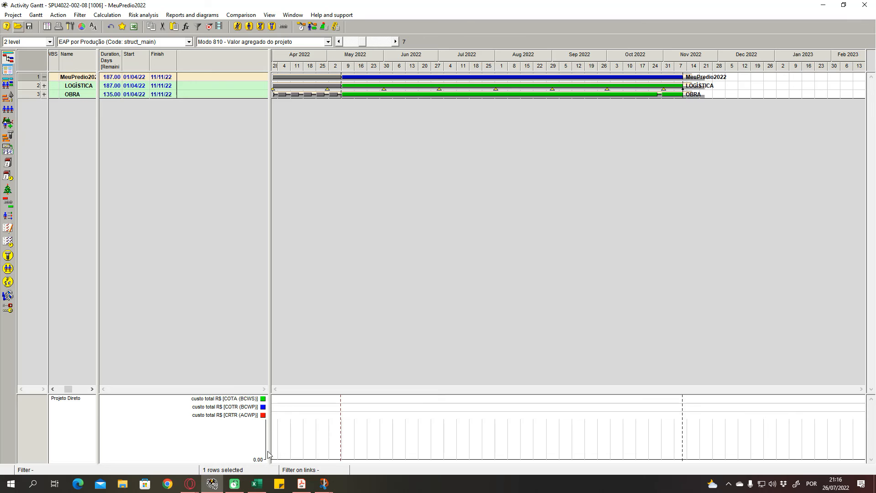
- View the recent files in File Explorer, return to Spider Project, and widen the Gantt chart area of the Modo 810 layout
click(123, 484)
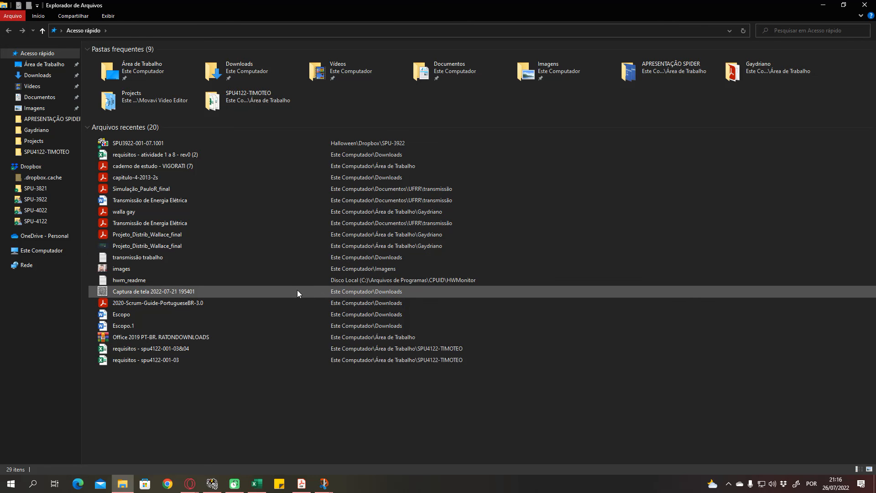
click(823, 5)
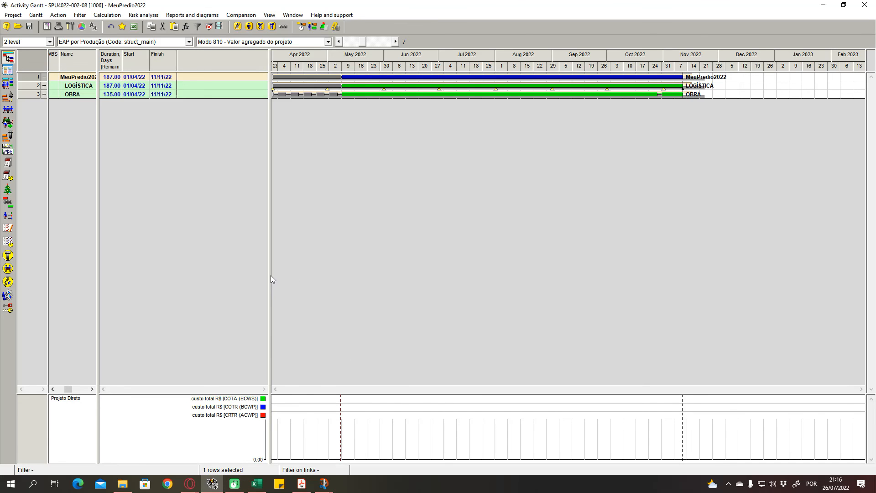
drag(269, 274, 187, 259)
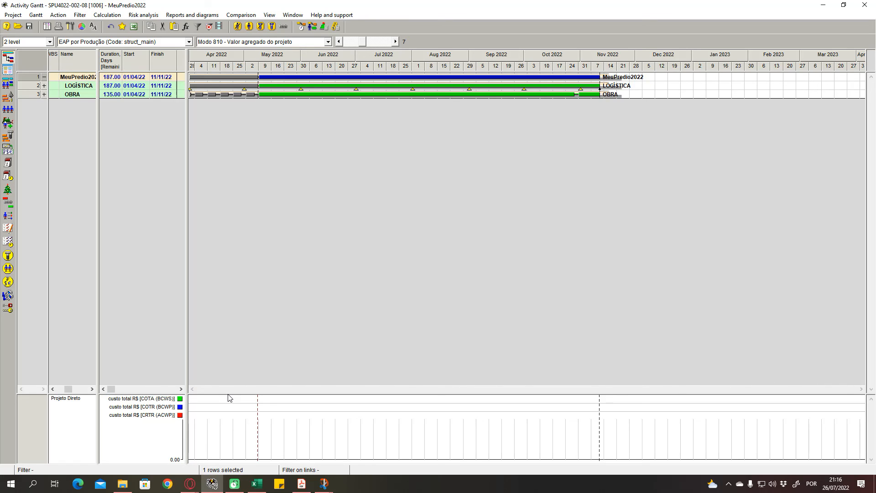
drag(186, 361, 198, 361)
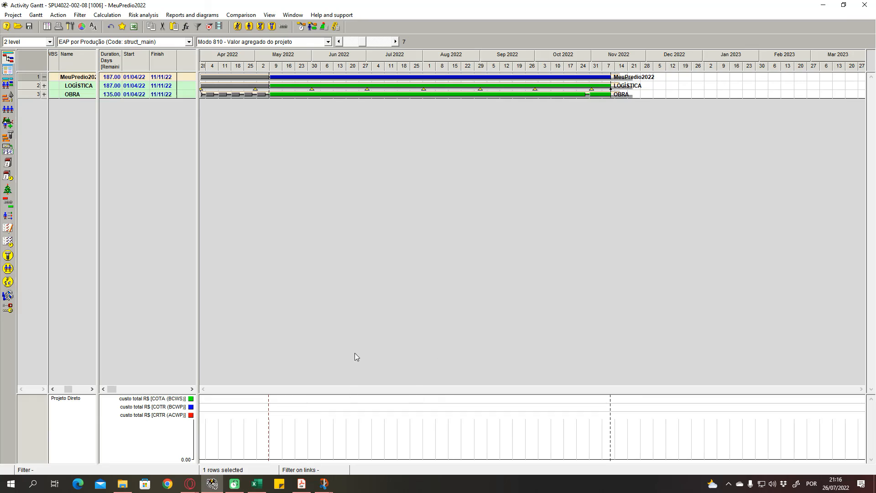
- Switch to the study notebook PDF and find the Parte 5 de 5 section on the earned value technique
click(301, 484)
scroll(429, 411, down, 5)
scroll(431, 376, down, 20)
scroll(430, 239, down, 20)
scroll(439, 283, down, 20)
scroll(438, 333, up, 20)
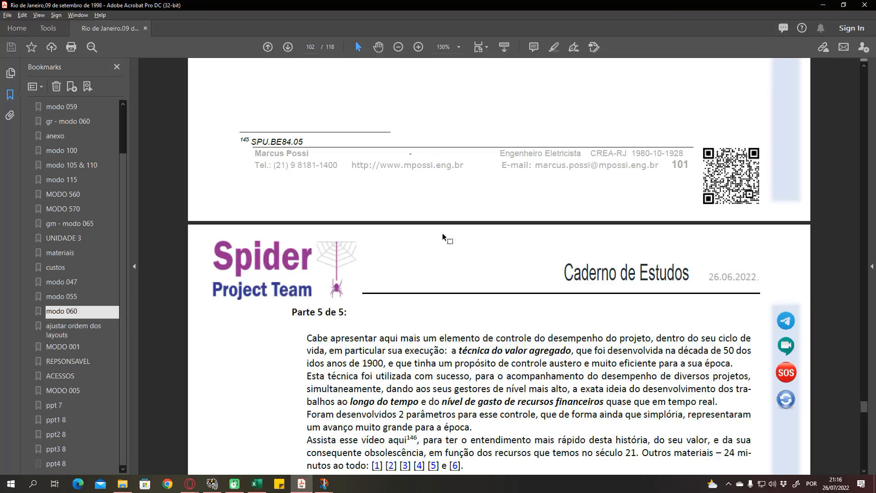